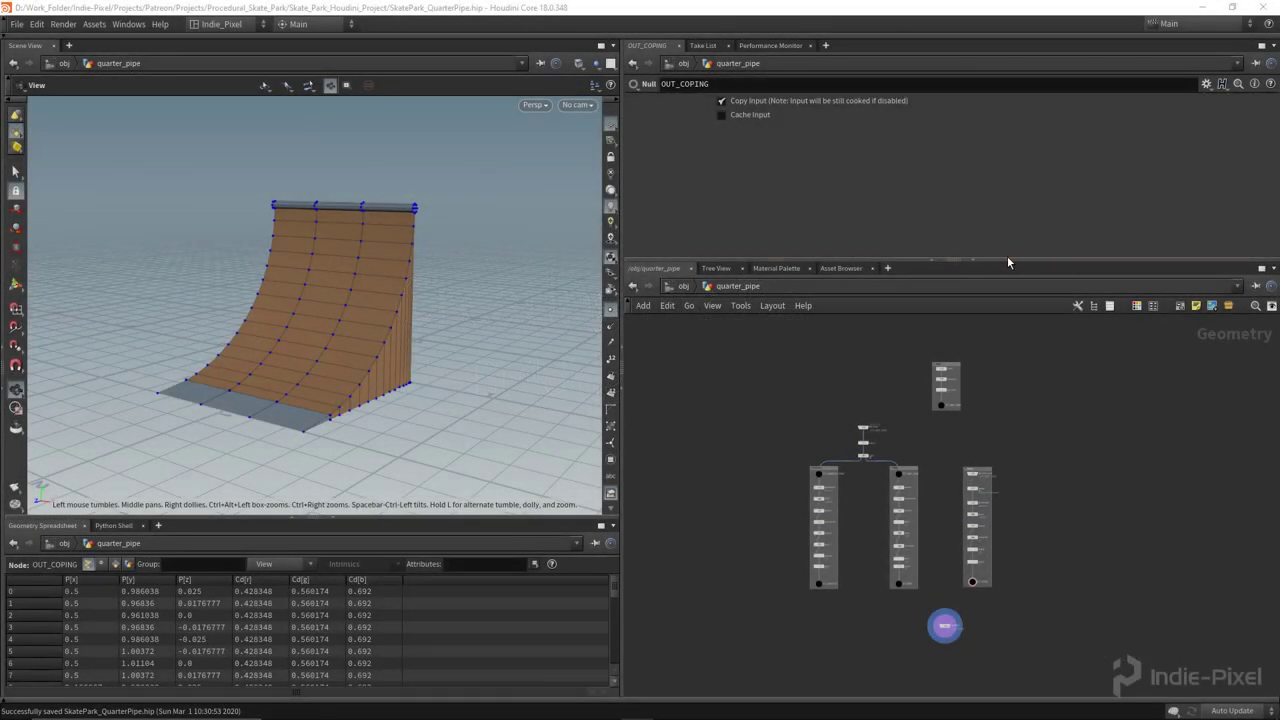
Step: Examine the quarter pipe model and its node network, displaying the output of sweep2 in the Ramp group
{"action": "left_click_drag", "start_coordinate": [1007, 260], "coordinate": [1008, 197]}
{"action": "left_click_drag", "start_coordinate": [343, 251], "coordinate": [263, 270]}
{"action": "left_click_drag", "start_coordinate": [325, 234], "coordinate": [283, 303]}
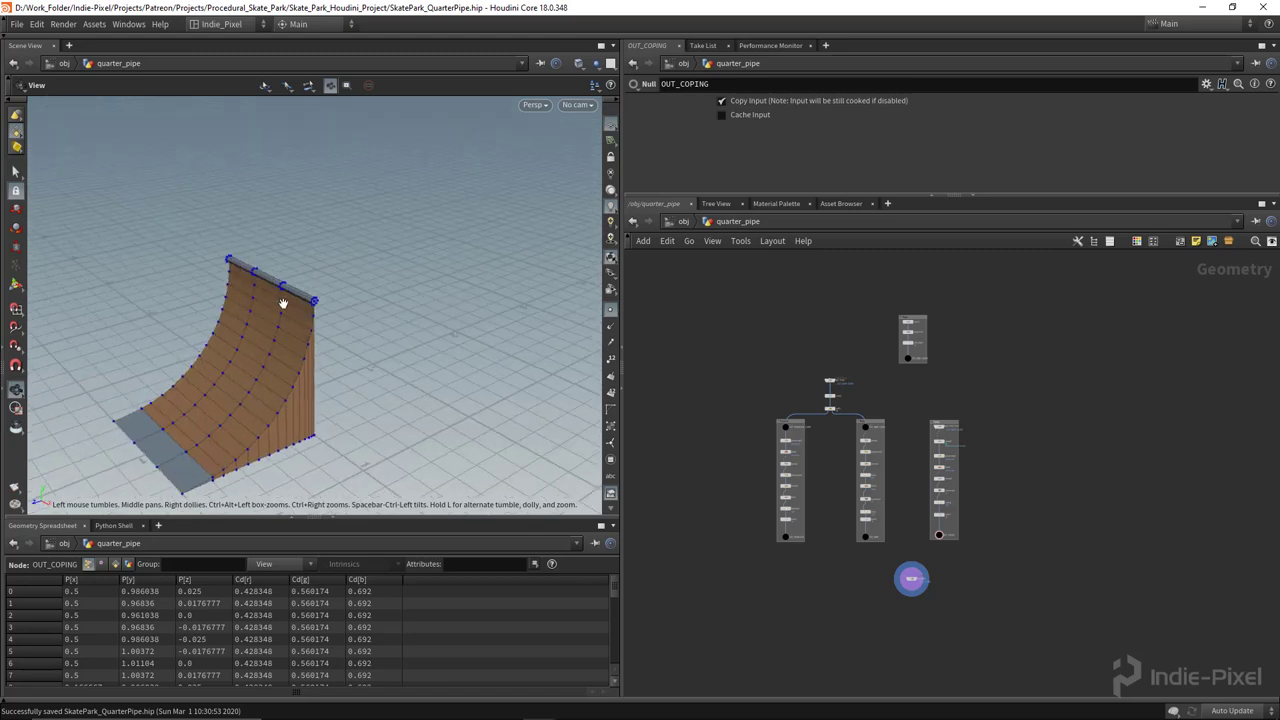
{"action": "left_click_drag", "start_coordinate": [280, 391], "coordinate": [274, 390]}
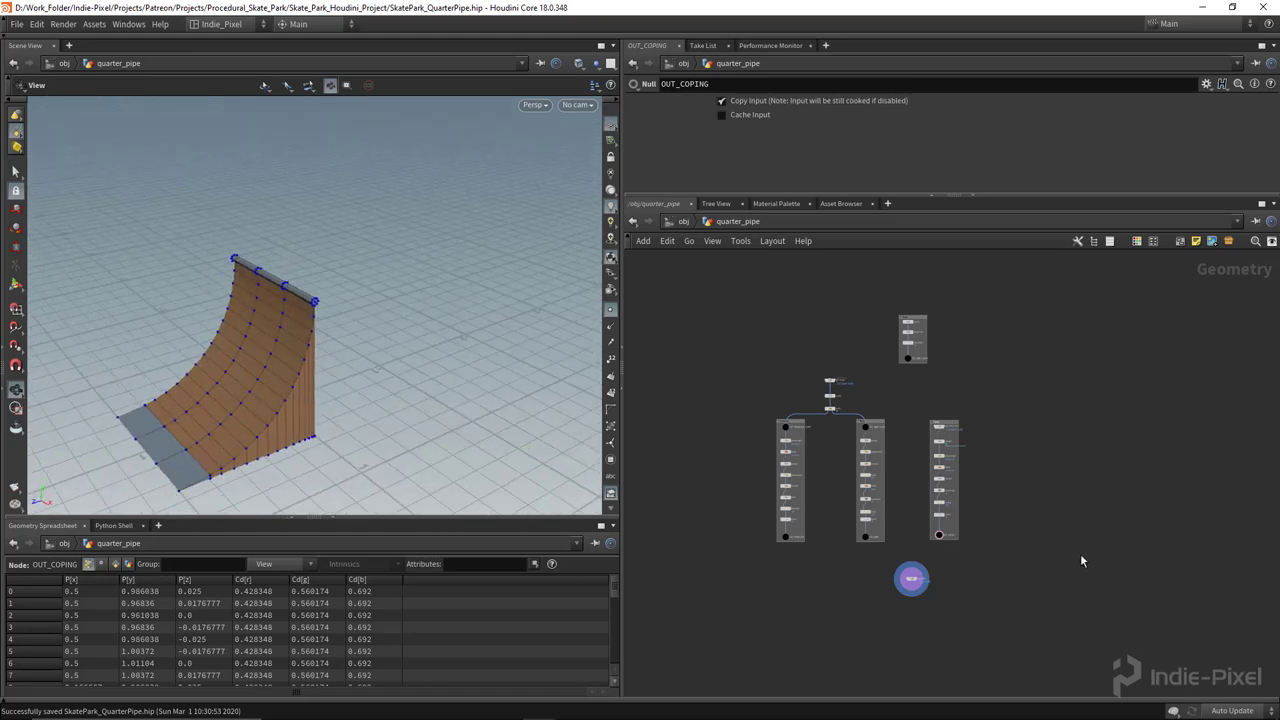
{"action": "middle_click_drag", "start_coordinate": [935, 458], "coordinate": [877, 426]}
{"action": "scroll", "coordinate": [820, 425], "scroll_direction": "up", "scroll_amount": 4}
{"action": "scroll", "coordinate": [849, 455], "scroll_direction": "down", "scroll_amount": 2}
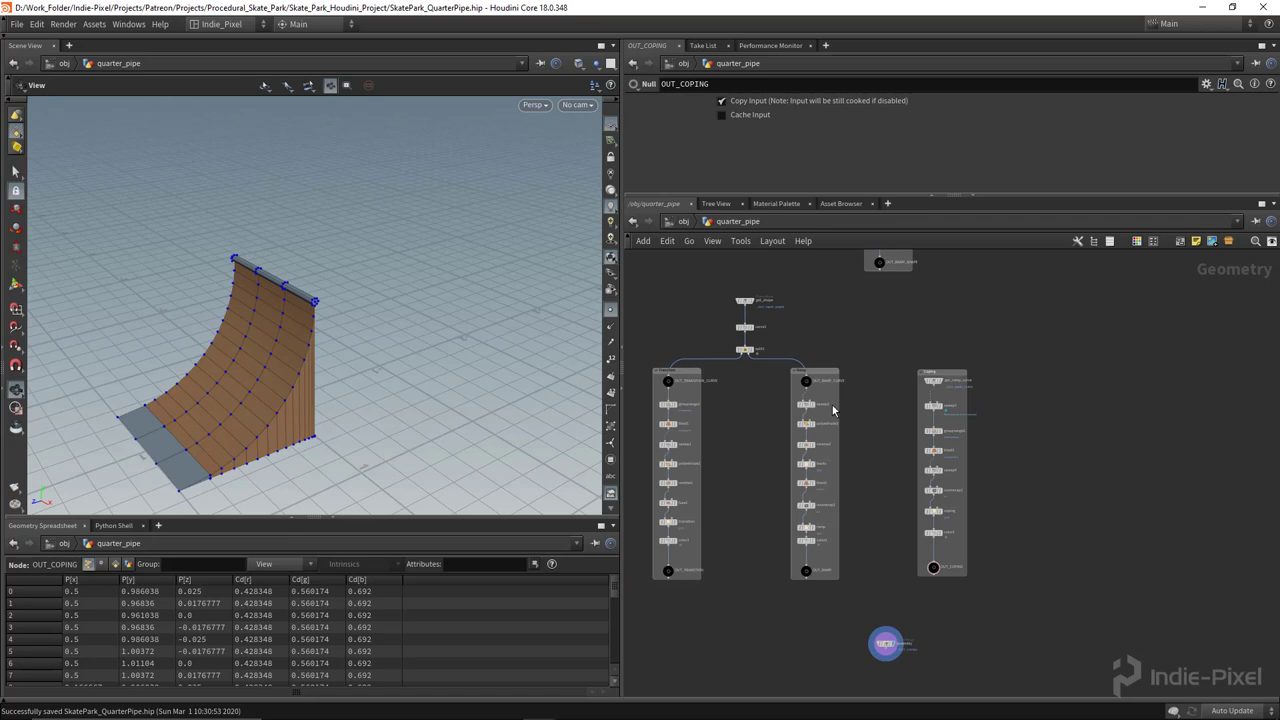
{"action": "scroll", "coordinate": [835, 410], "scroll_direction": "up", "scroll_amount": 4}
{"action": "left_click", "coordinate": [809, 439]}
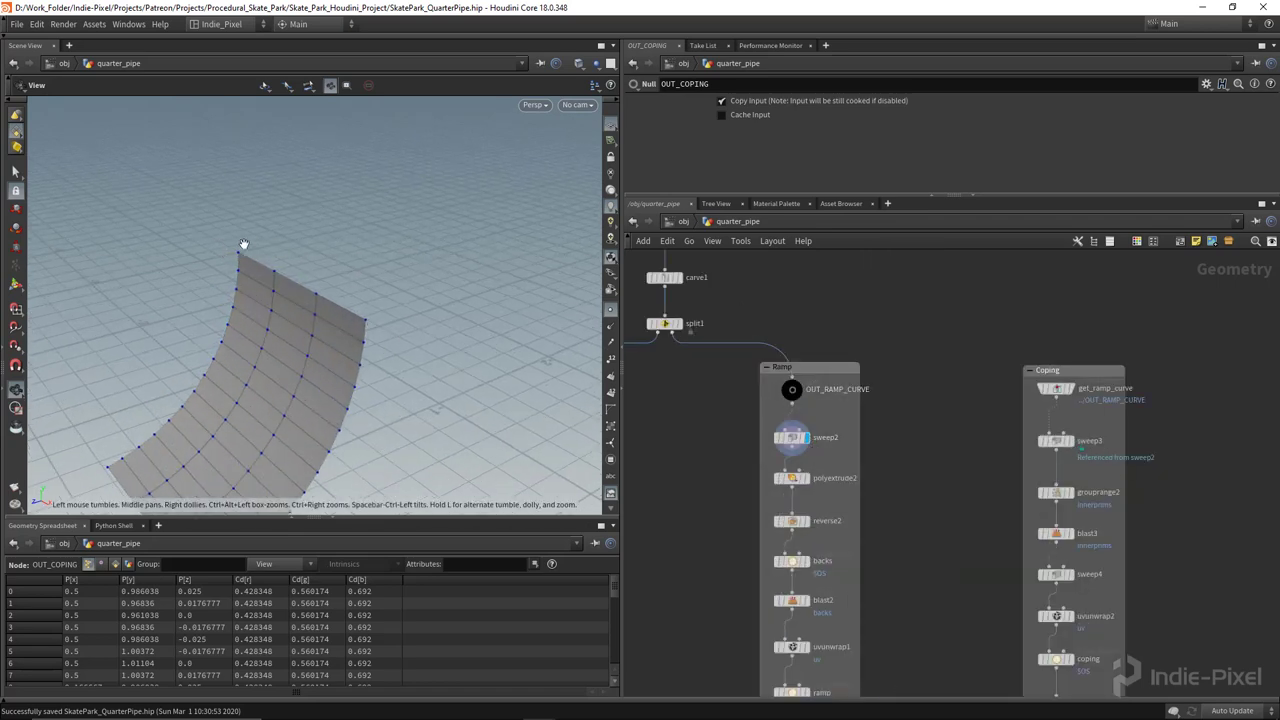
{"action": "scroll", "coordinate": [894, 514], "scroll_direction": "down", "scroll_amount": 4}
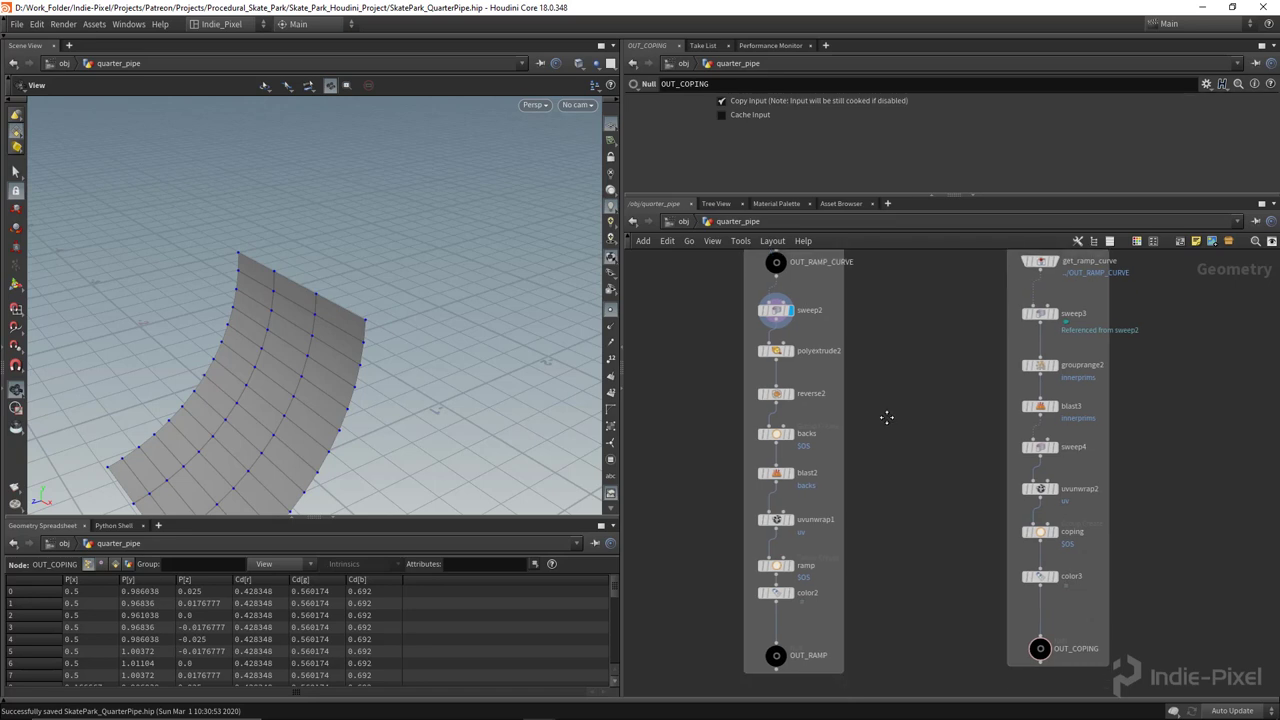
{"action": "scroll", "coordinate": [872, 393], "scroll_direction": "down", "scroll_amount": 4}
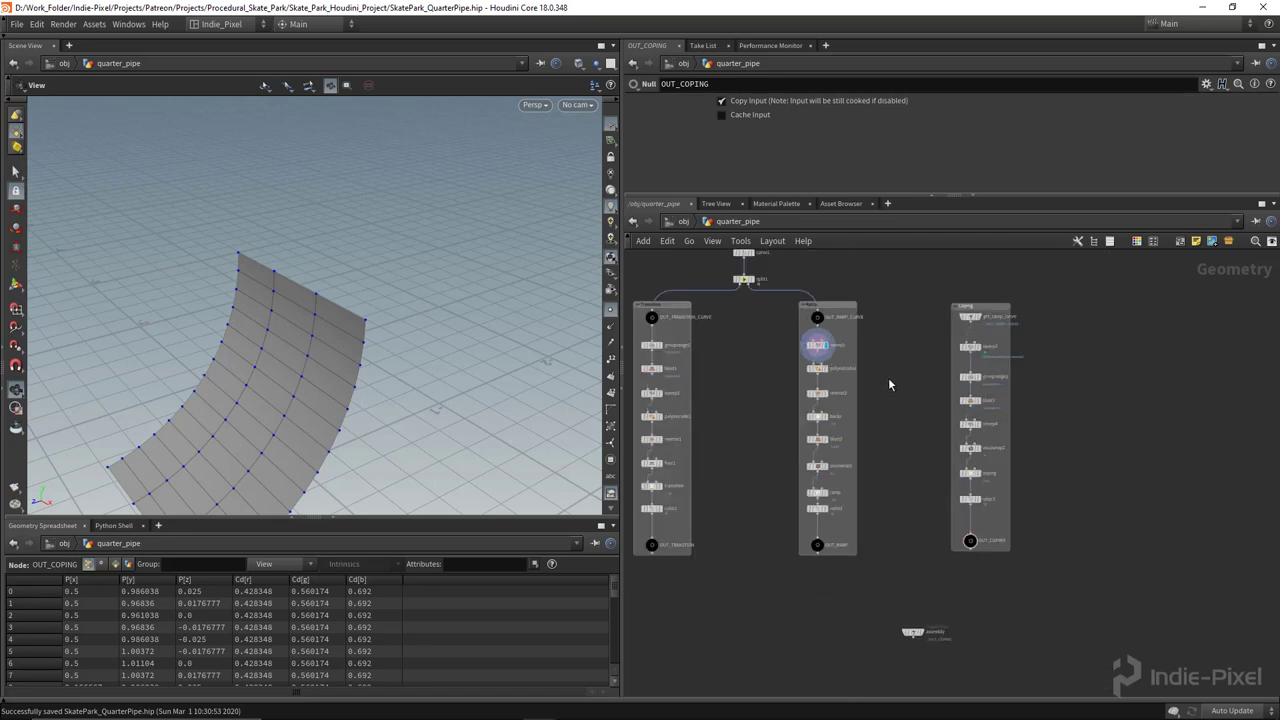
{"action": "scroll", "coordinate": [840, 402], "scroll_direction": "up", "scroll_amount": 4}
{"action": "scroll", "coordinate": [854, 409], "scroll_direction": "down", "scroll_amount": 1}
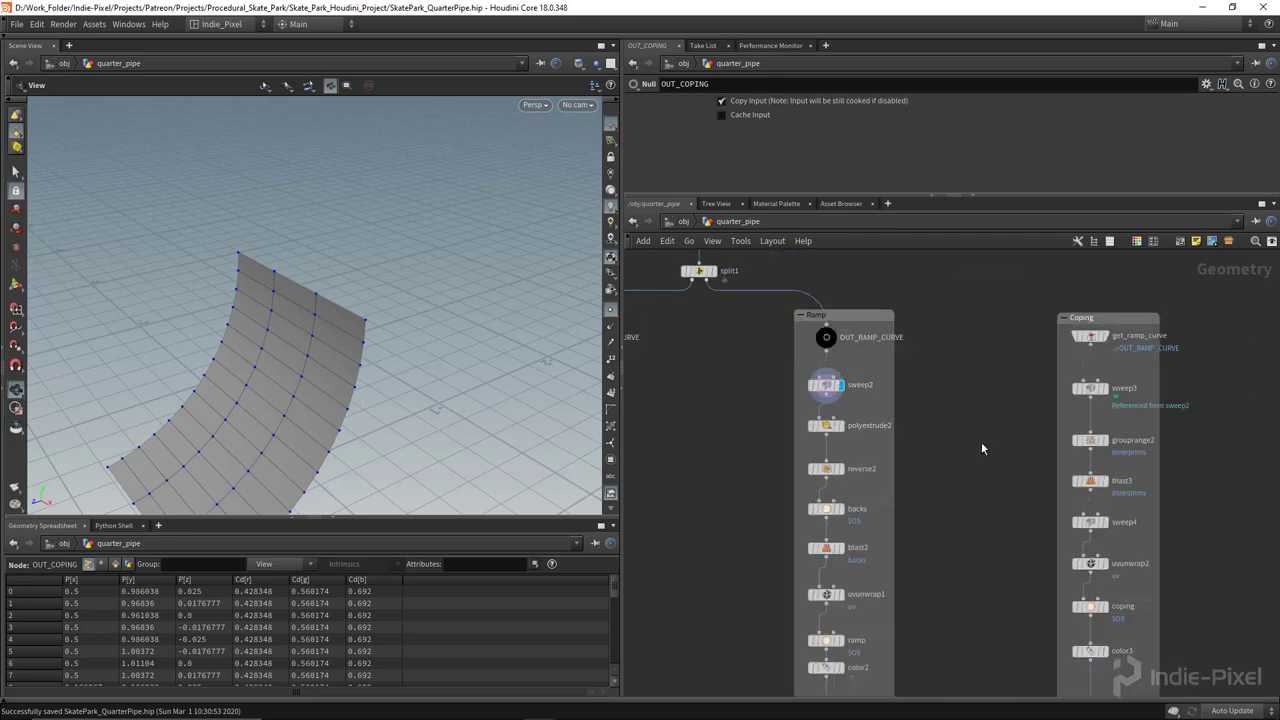
Step: Display the output of the blast3 node in the Coping group to view the ramp's top edge curve
{"action": "middle_click_drag", "start_coordinate": [1089, 360], "coordinate": [853, 334]}
{"action": "scroll", "coordinate": [871, 430], "scroll_direction": "up", "scroll_amount": 3}
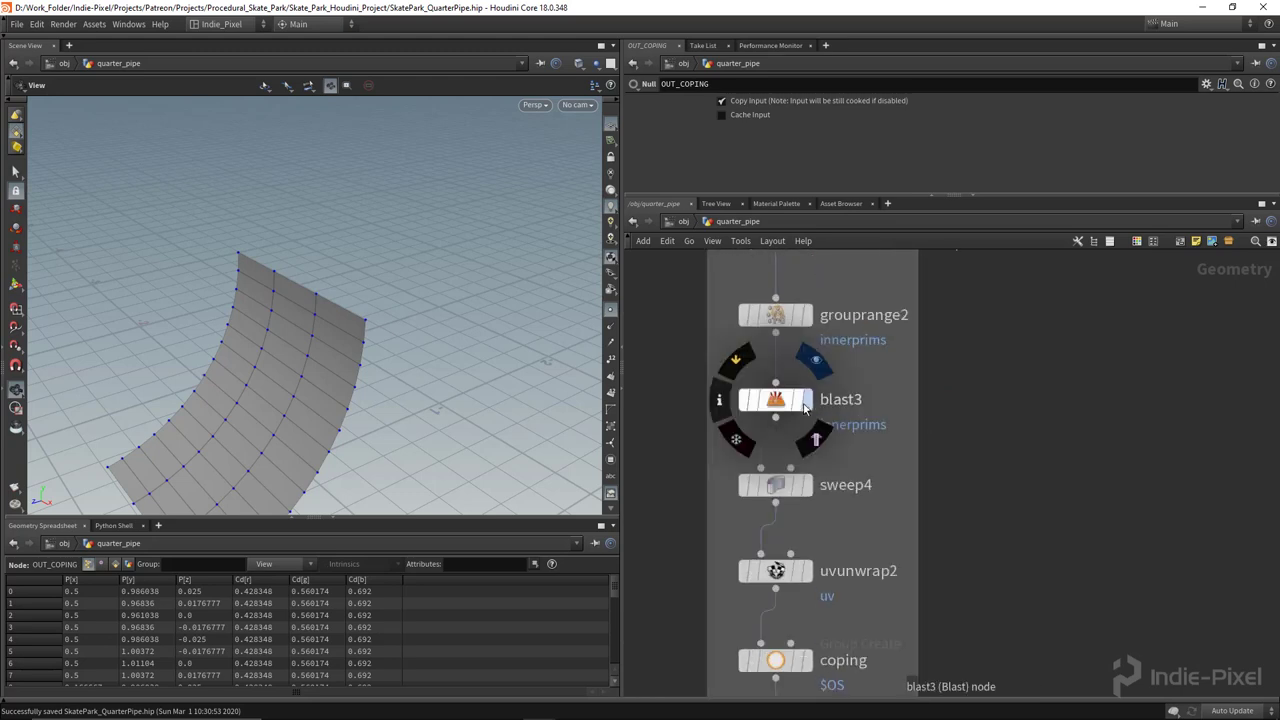
{"action": "left_click", "coordinate": [828, 444]}
{"action": "key", "text": "h"}
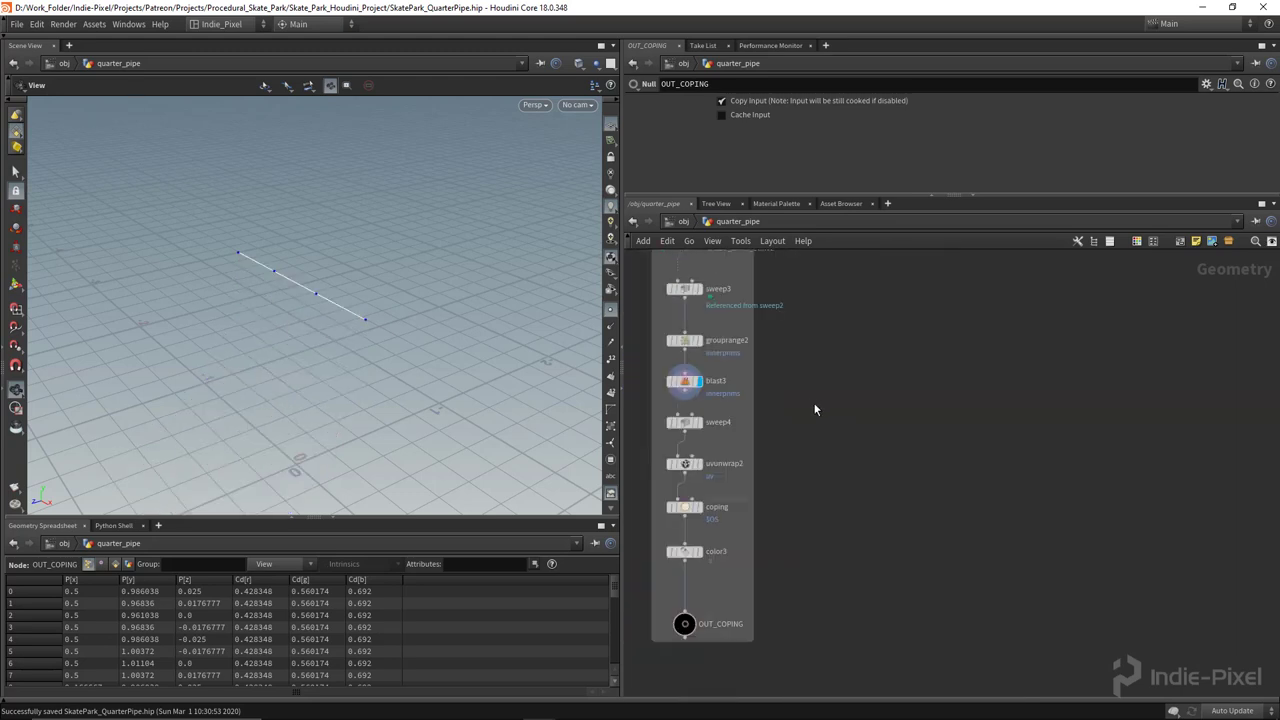
Step: Add a Null node beside the Coping group, wire it to the blast3 output and name it OUT_TOP_CURVE
{"action": "key", "text": "Tab"}
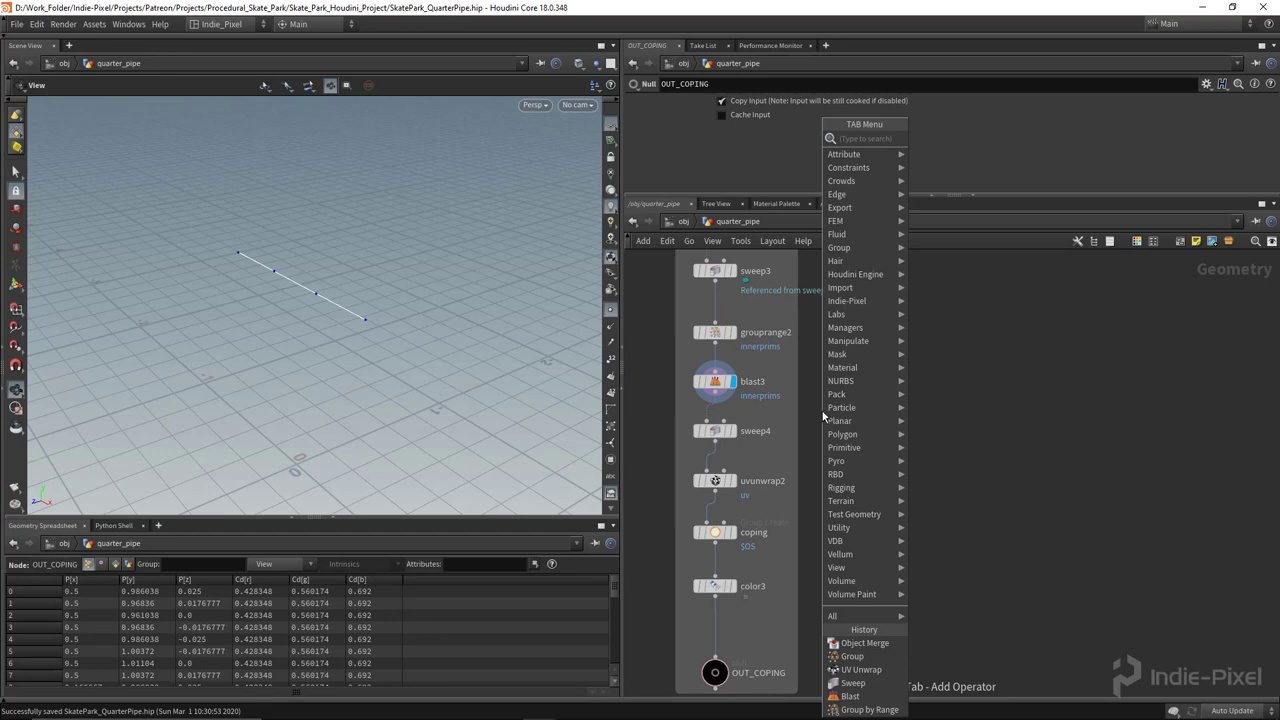
{"action": "type", "text": "null"}
{"action": "key", "text": "Return"}
{"action": "left_click", "coordinate": [834, 411]}
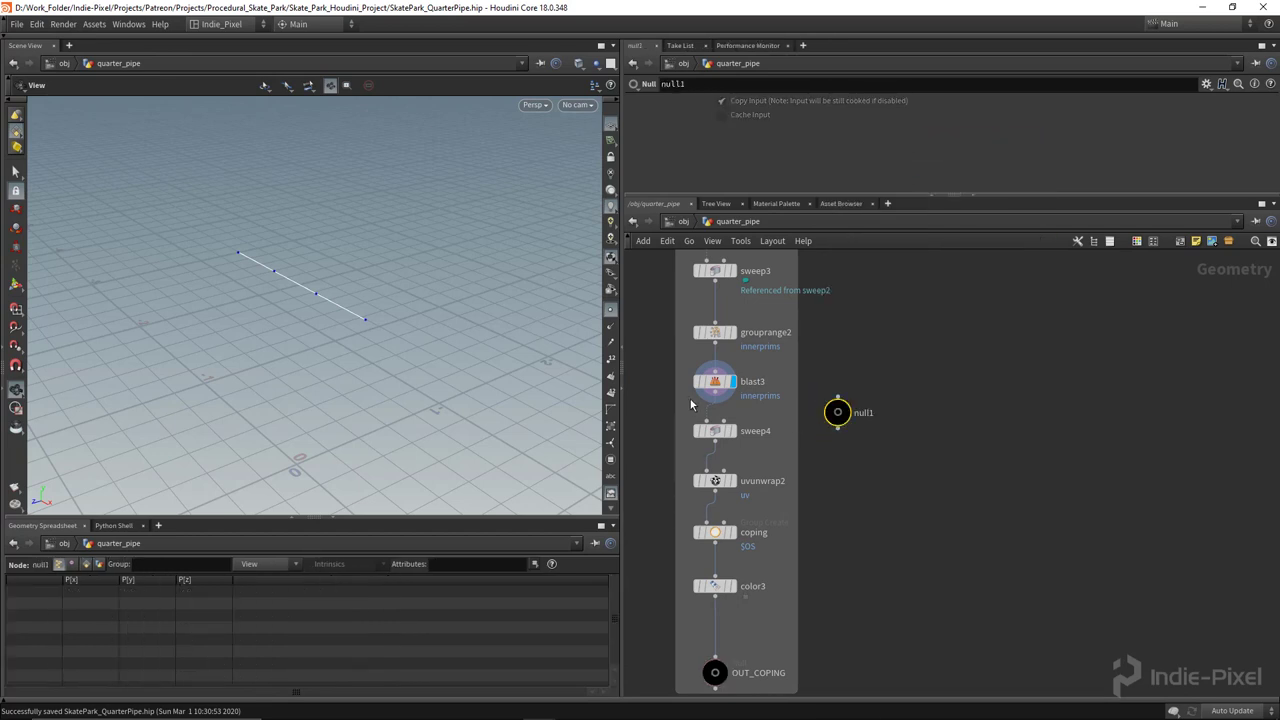
{"action": "scroll", "coordinate": [743, 401], "scroll_direction": "up", "scroll_amount": 2}
{"action": "left_click_drag", "start_coordinate": [726, 390], "coordinate": [907, 450]}
{"action": "left_click", "coordinate": [963, 447]}
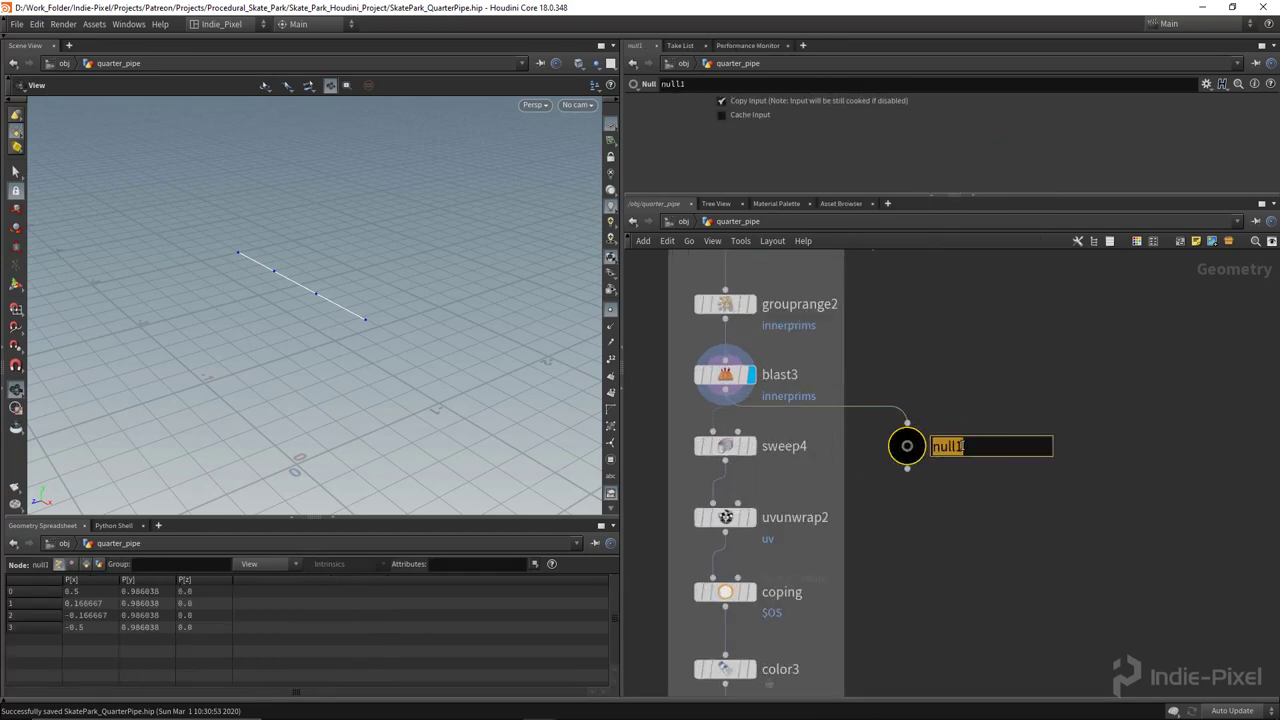
{"action": "type", "text": "OUT_TOP_CURVE"}
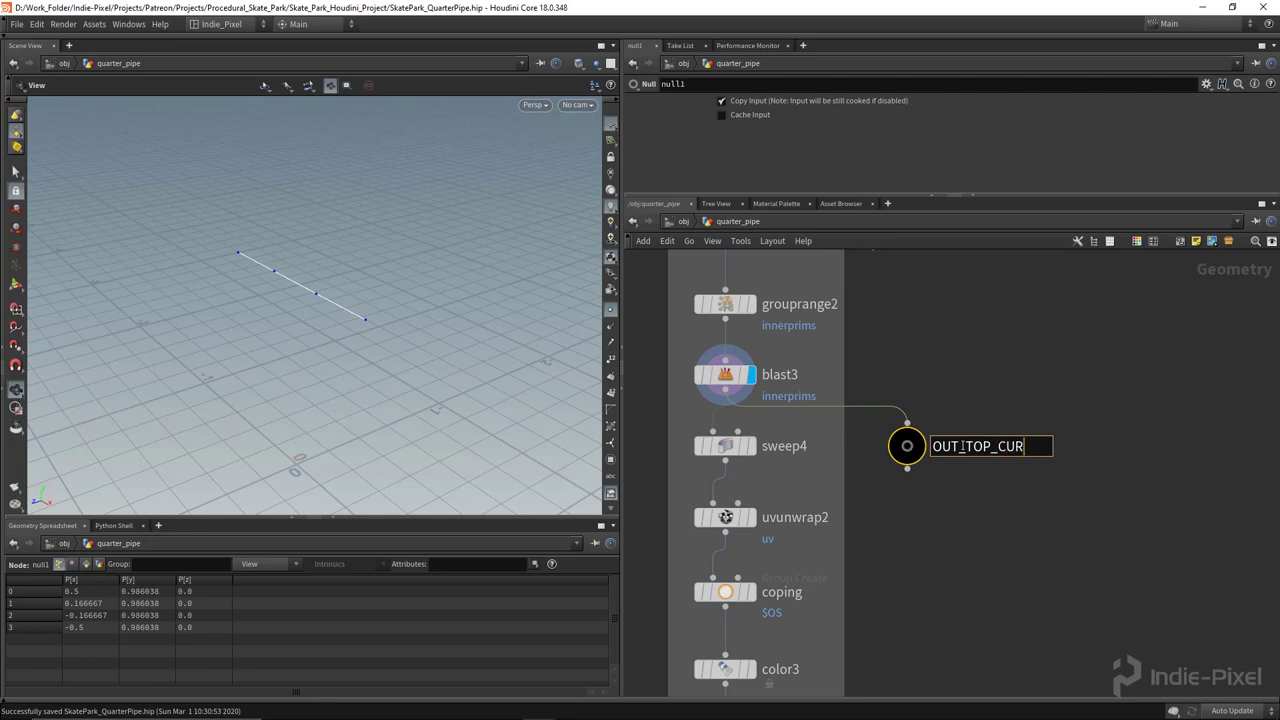
{"action": "key", "text": "Return"}
Step: Add an Object Merge node in the empty network space beyond OUT_TOP_CURVE and the Coping group
{"action": "scroll", "coordinate": [917, 477], "scroll_direction": "down", "scroll_amount": 5}
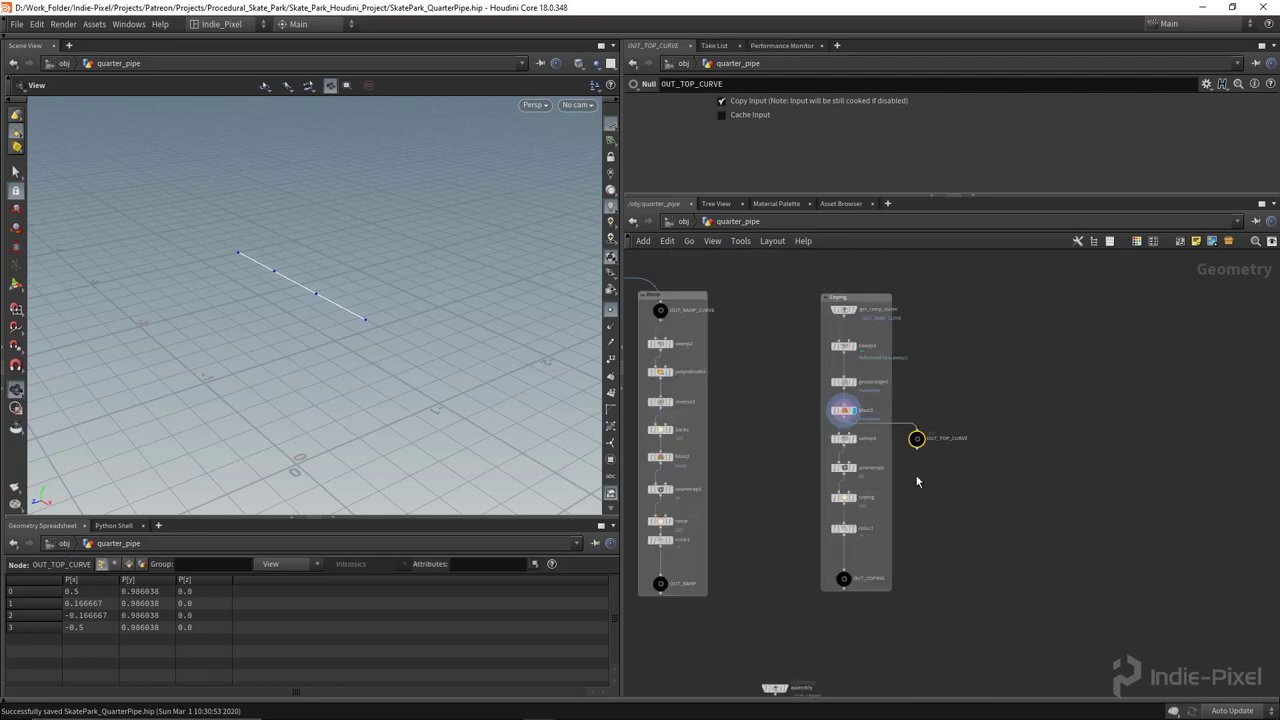
{"action": "key", "text": "h"}
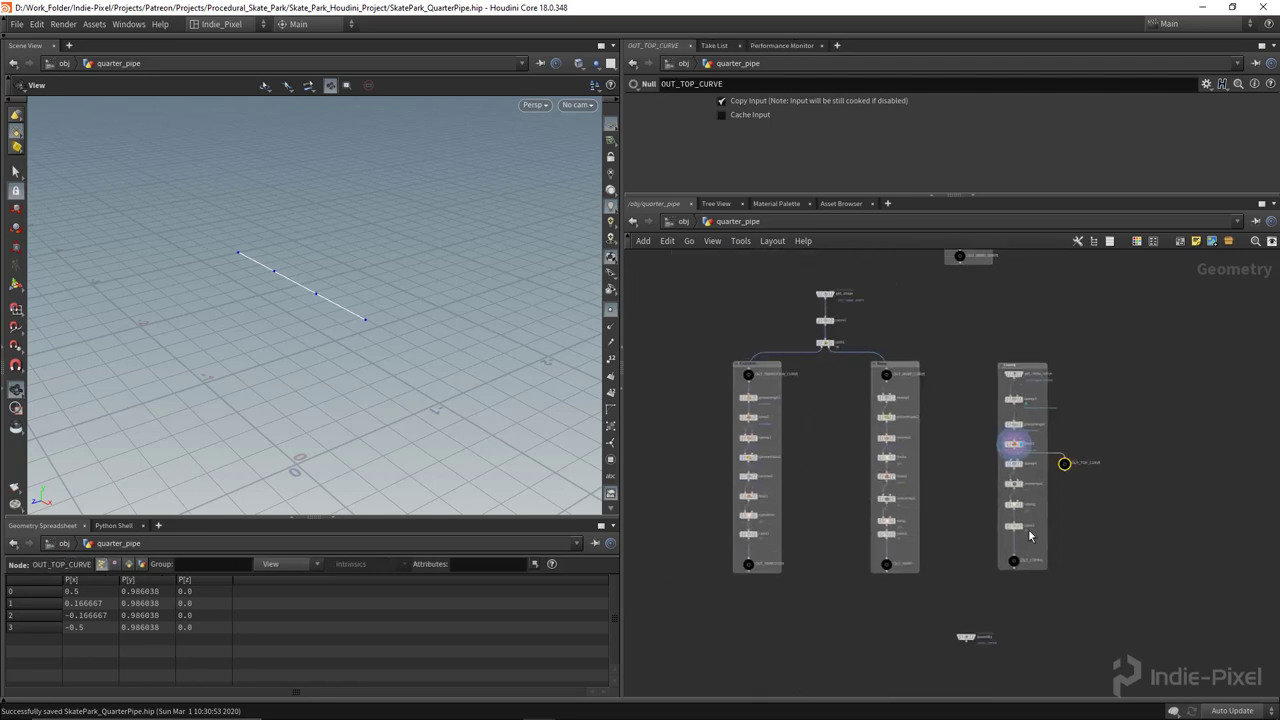
{"action": "middle_click_drag", "start_coordinate": [1128, 530], "coordinate": [1046, 543]}
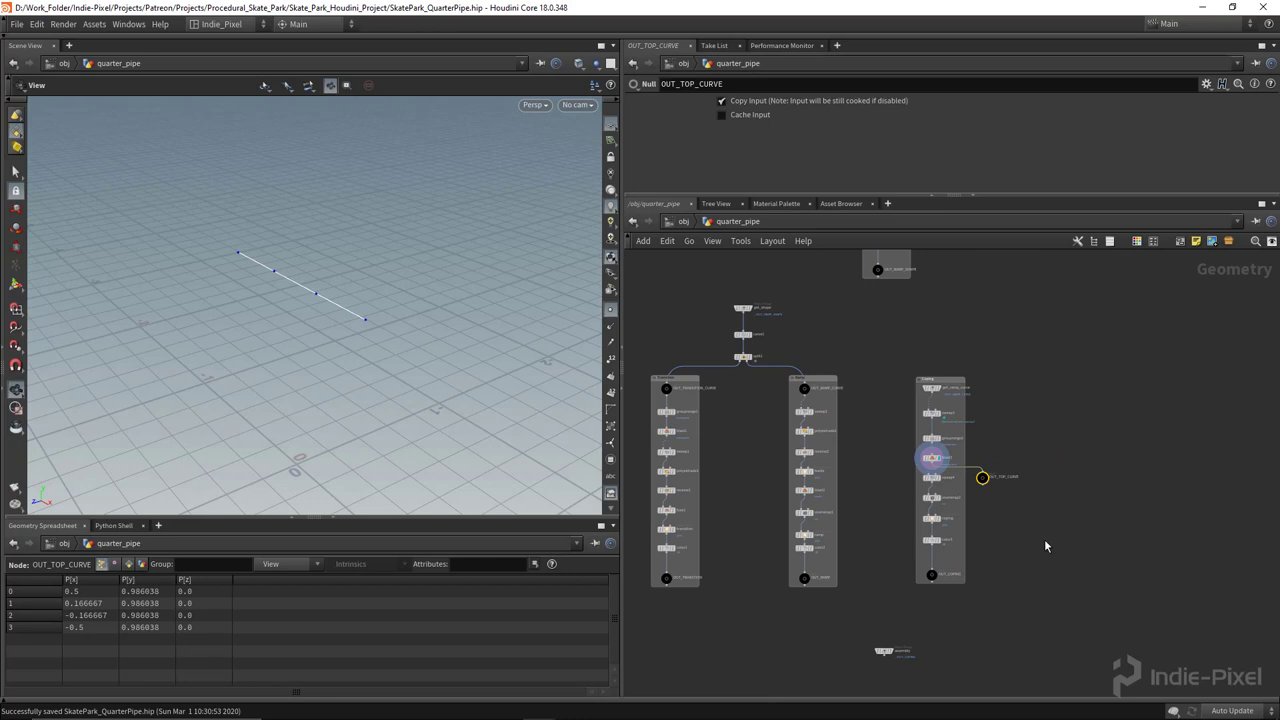
{"action": "scroll", "coordinate": [1046, 540], "scroll_direction": "down", "scroll_amount": 3}
{"action": "middle_click_drag", "start_coordinate": [995, 440], "coordinate": [878, 440]}
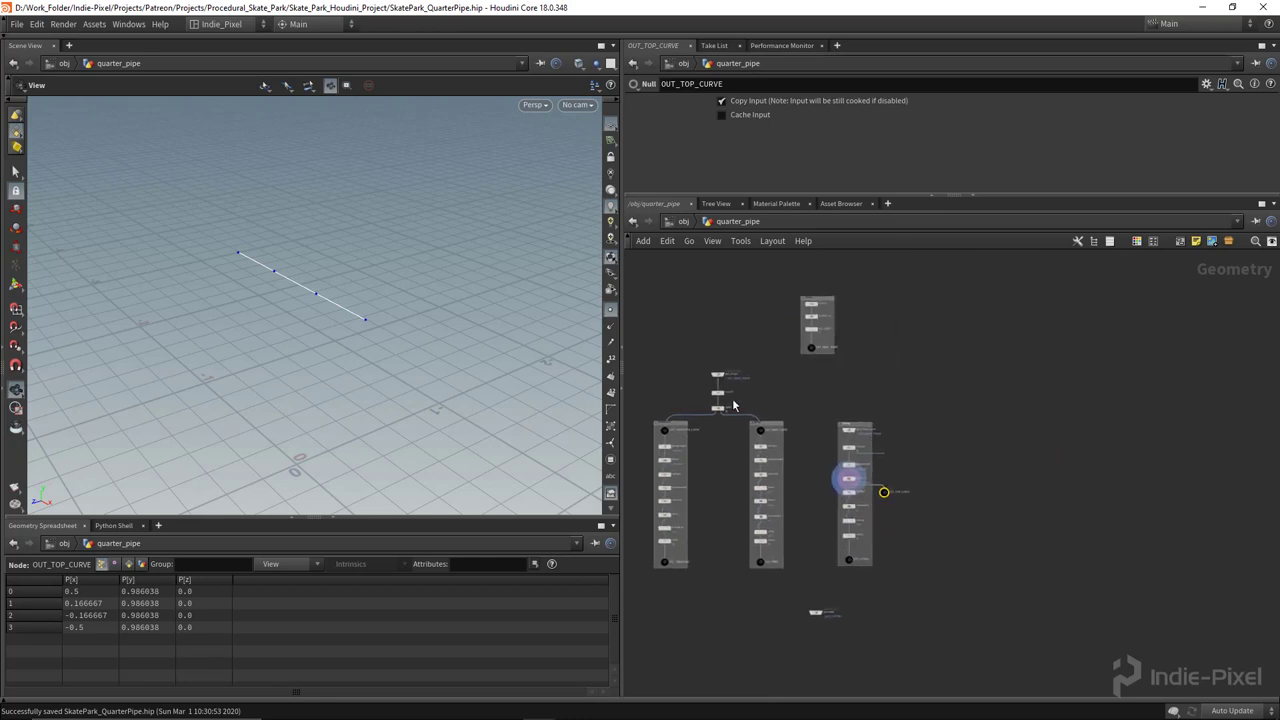
{"action": "scroll", "coordinate": [369, 324], "scroll_direction": "up", "scroll_amount": 1}
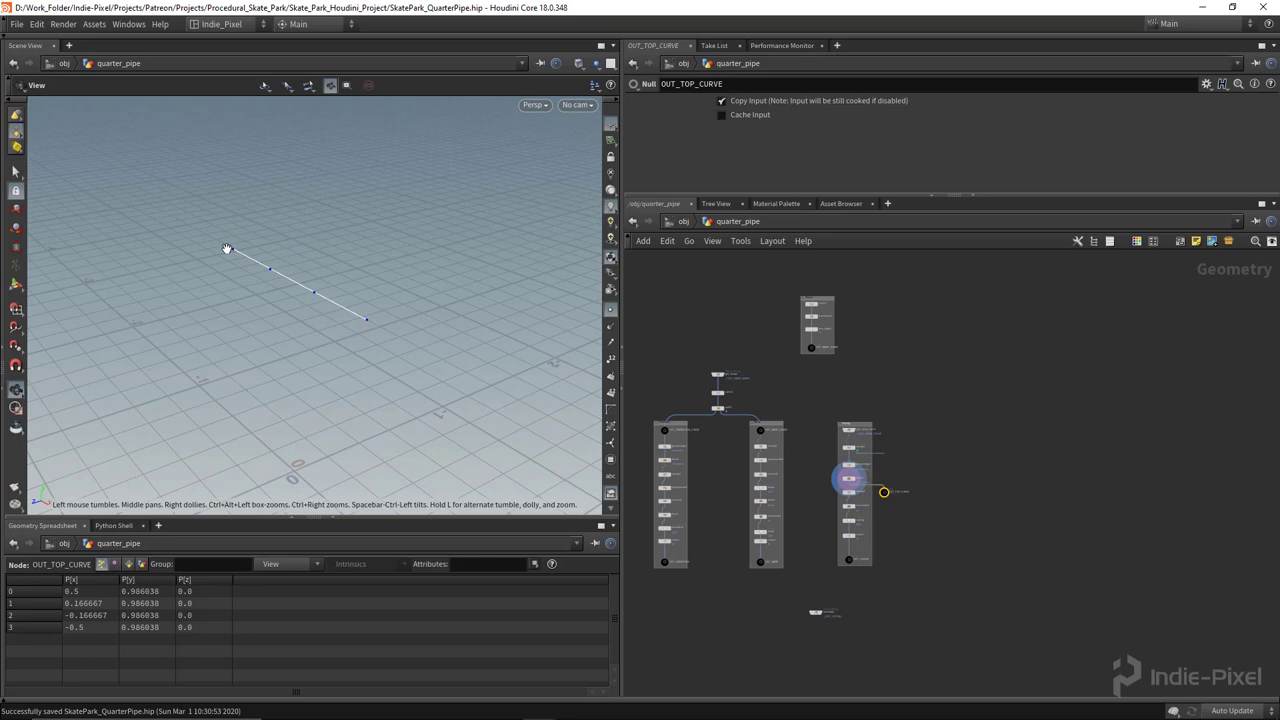
{"action": "middle_click_drag", "start_coordinate": [754, 482], "coordinate": [732, 472]}
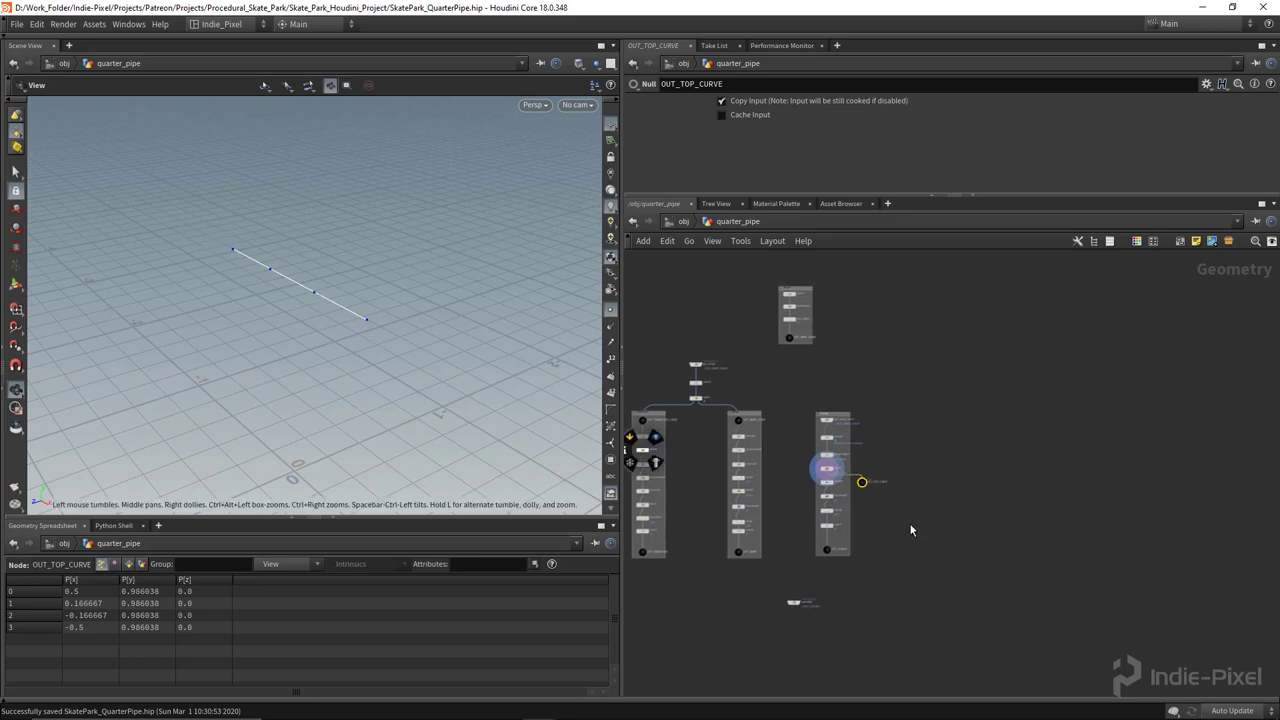
{"action": "scroll", "coordinate": [956, 478], "scroll_direction": "up", "scroll_amount": 3}
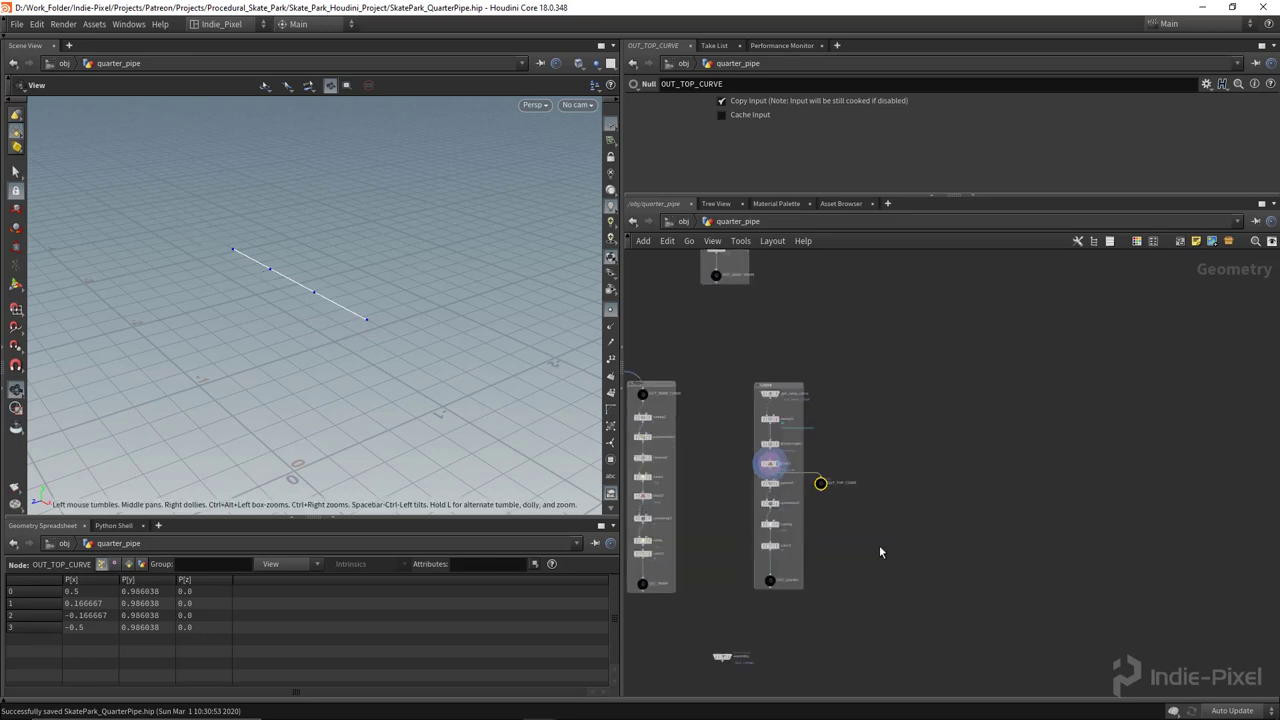
{"action": "middle_click_drag", "start_coordinate": [871, 529], "coordinate": [861, 529]}
{"action": "scroll", "coordinate": [752, 400], "scroll_direction": "up", "scroll_amount": 2}
{"action": "middle_click_drag", "start_coordinate": [996, 407], "coordinate": [913, 402]}
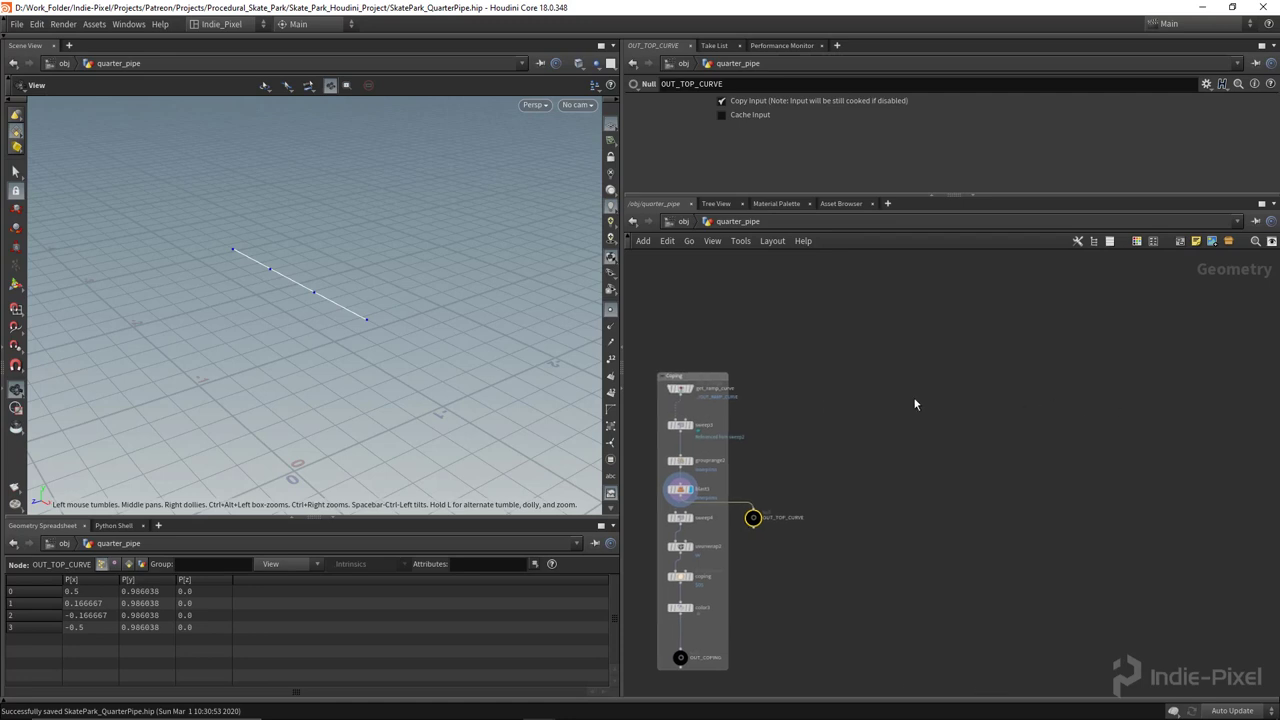
{"action": "key", "text": "Tab"}
{"action": "type", "text": "obj"}
{"action": "key", "text": "Return"}
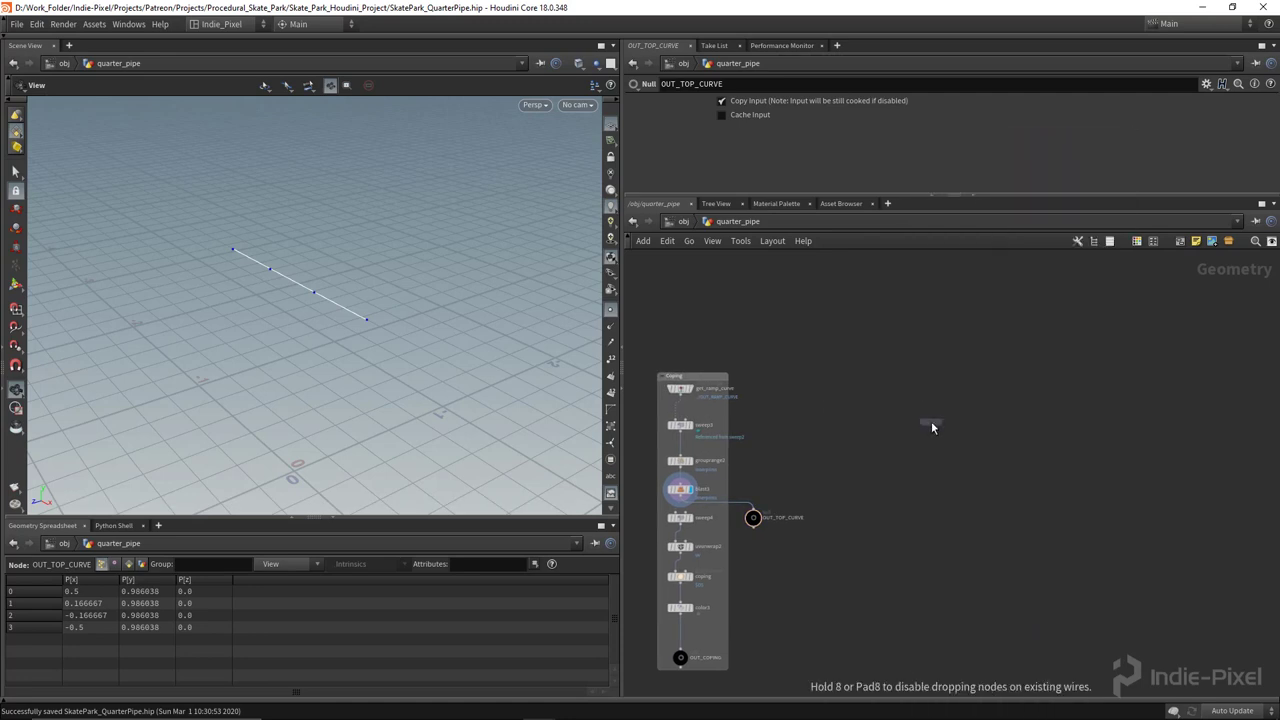
{"action": "scroll", "coordinate": [930, 410], "scroll_direction": "up", "scroll_amount": 2}
{"action": "left_click", "coordinate": [930, 379]}
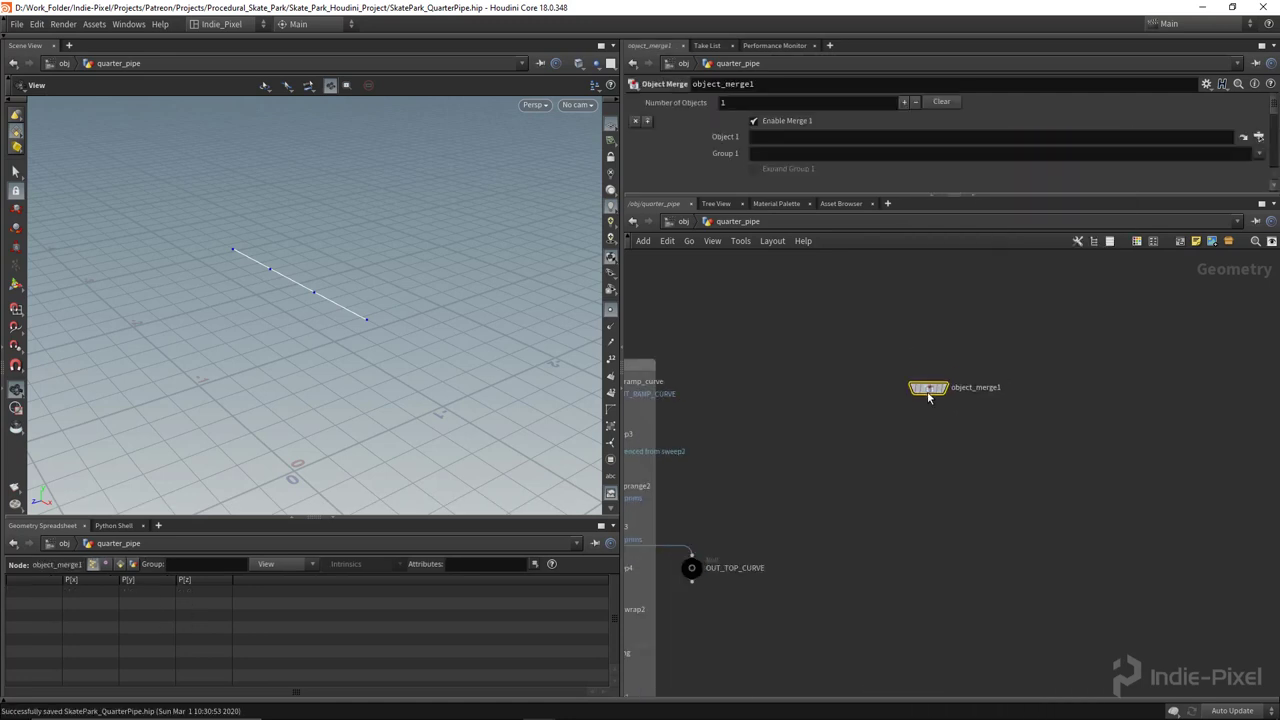
Step: Rename the new Object Merge node get_top_curve
{"action": "middle_click_drag", "start_coordinate": [894, 423], "coordinate": [934, 466]}
{"action": "double_click", "coordinate": [1007, 433]}
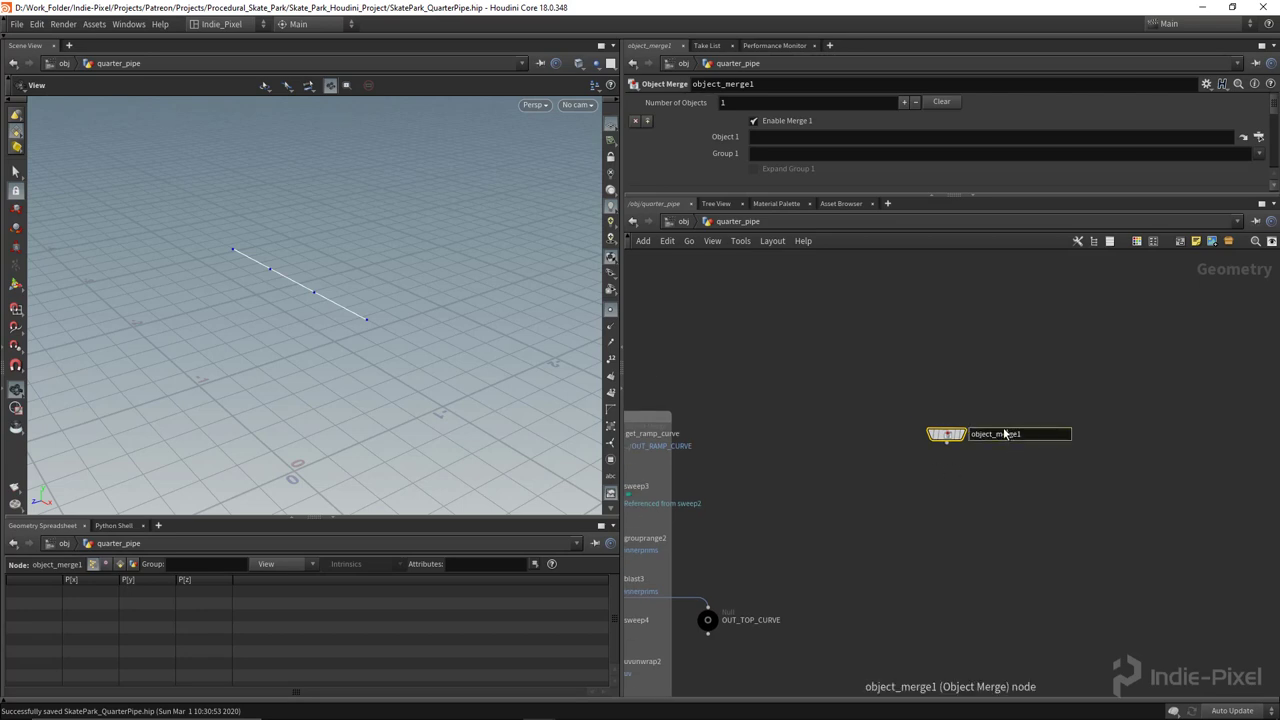
{"action": "double_click", "coordinate": [1004, 433]}
{"action": "type", "text": "get"}
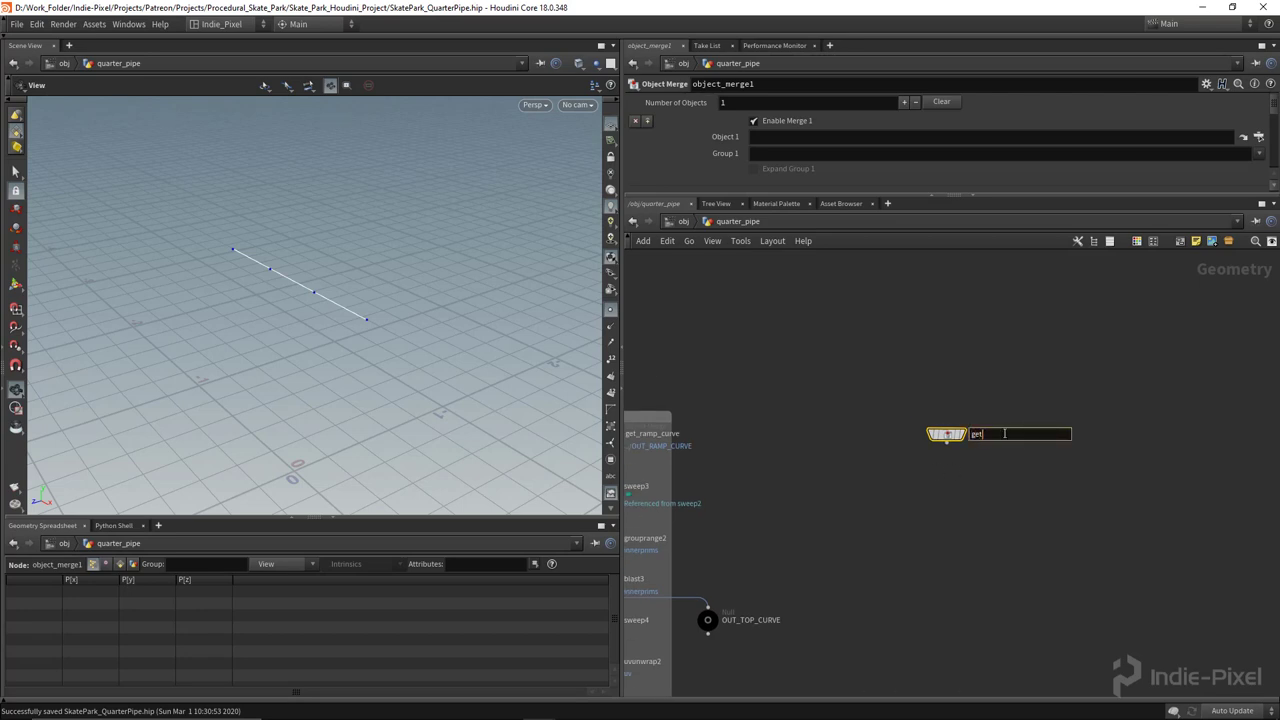
{"action": "type", "text": "_top_curve"}
{"action": "key", "text": "Return"}
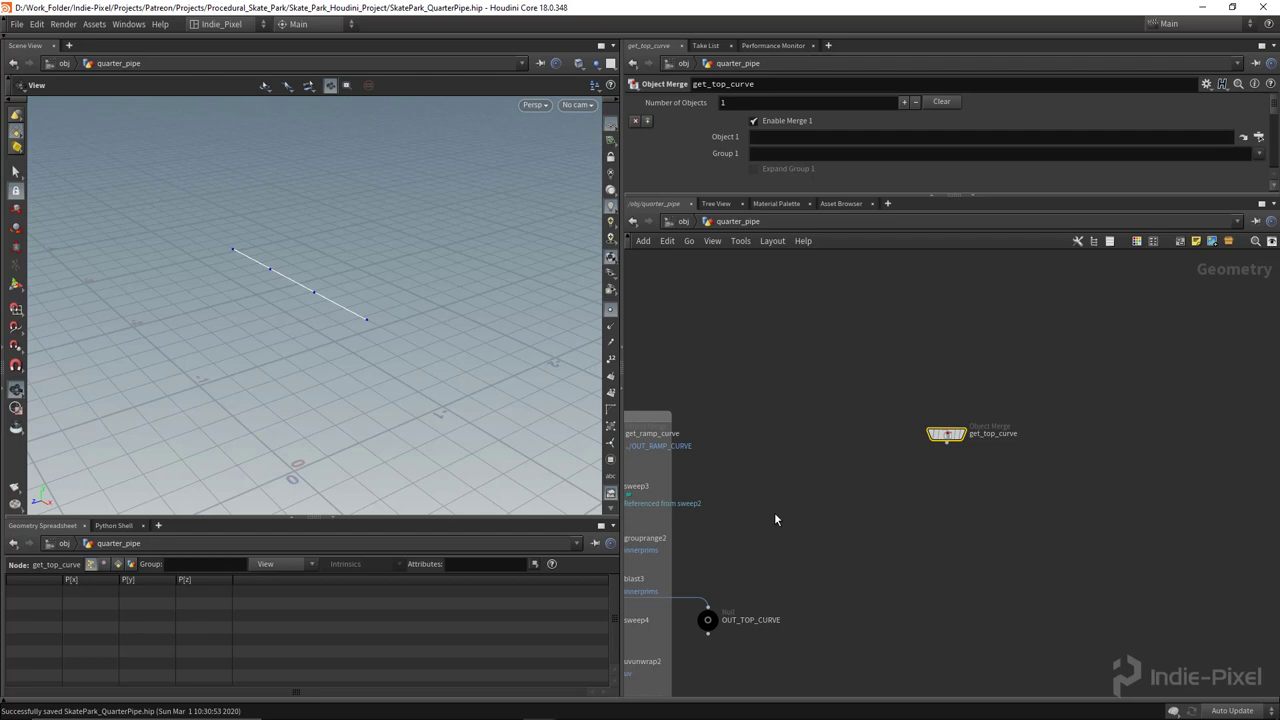
Step: Reference ../OUT_TOP_CURVE as Object 1 of get_top_curve, set its Transform option to None and display the node
{"action": "left_click_drag", "start_coordinate": [709, 621], "coordinate": [773, 141]}
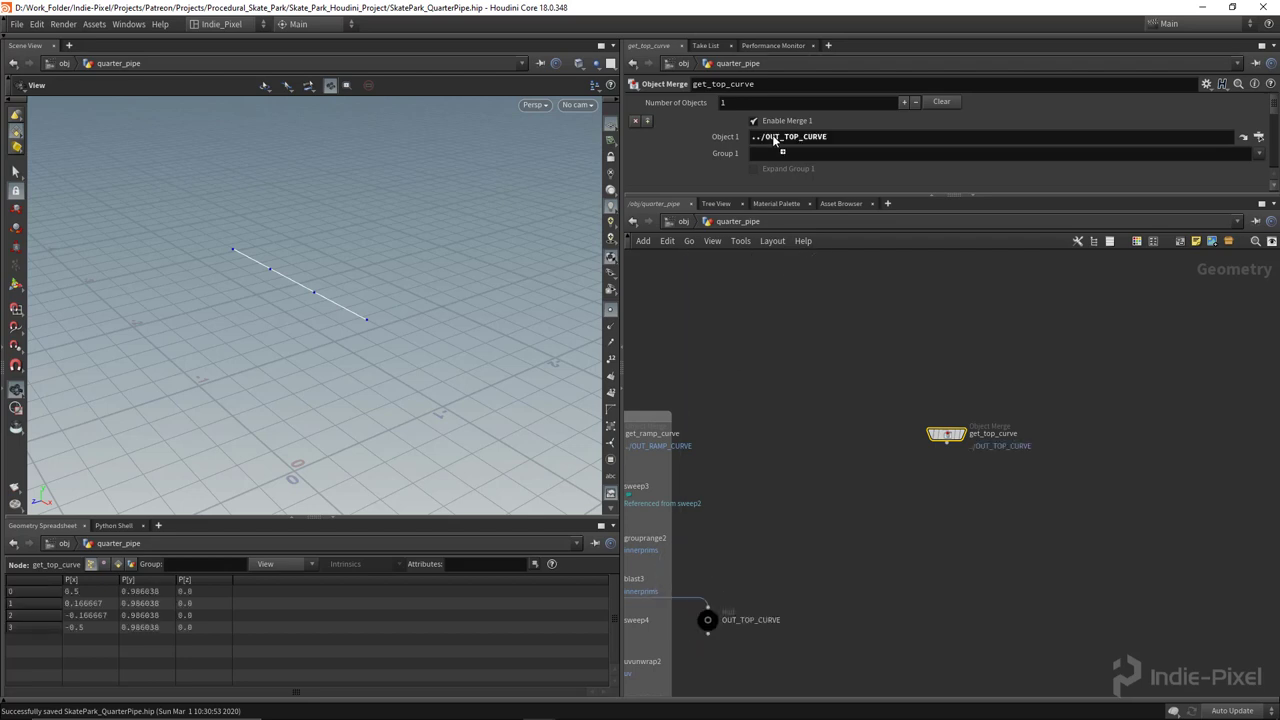
{"action": "left_click_drag", "start_coordinate": [995, 194], "coordinate": [990, 285]}
{"action": "left_click", "coordinate": [760, 204]}
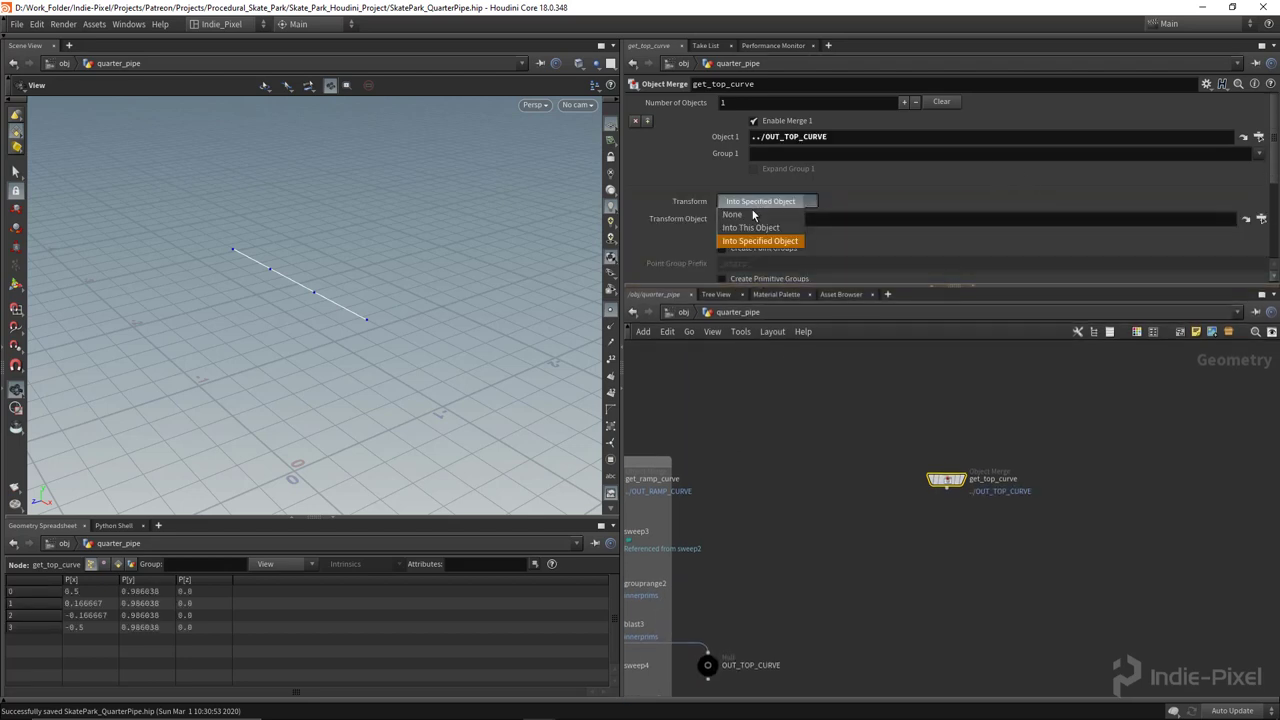
{"action": "left_click", "coordinate": [752, 214]}
{"action": "middle_click_drag", "start_coordinate": [949, 413], "coordinate": [942, 403]}
{"action": "left_click", "coordinate": [957, 468]}
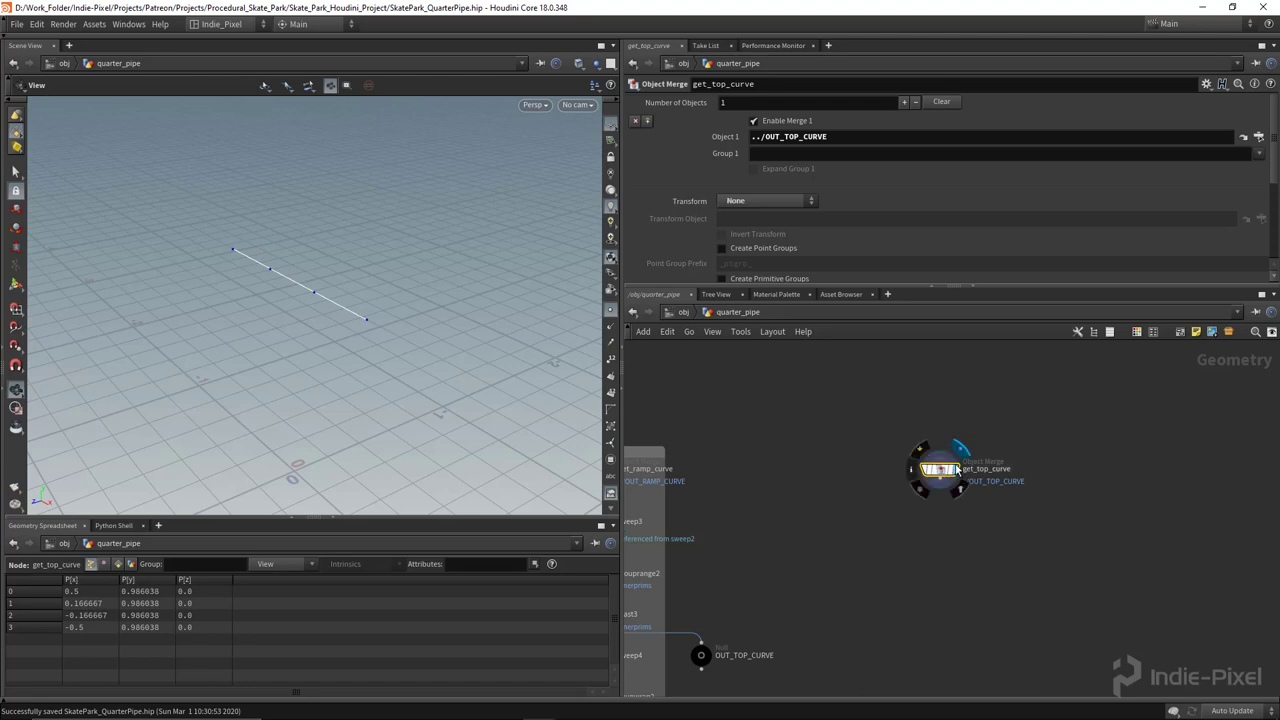
{"action": "left_click_drag", "start_coordinate": [243, 286], "coordinate": [340, 290]}
Step: Add a Transform node below get_top_curve and wire the get_top_curve output into it
{"action": "middle_click_drag", "start_coordinate": [956, 533], "coordinate": [910, 509]}
{"action": "scroll", "coordinate": [894, 484], "scroll_direction": "up", "scroll_amount": 2}
{"action": "left_click_drag", "start_coordinate": [1042, 286], "coordinate": [1042, 255]}
{"action": "left_click_drag", "start_coordinate": [880, 406], "coordinate": [924, 396]}
{"action": "key", "text": "Tab"}
{"action": "type", "text": "tr"}
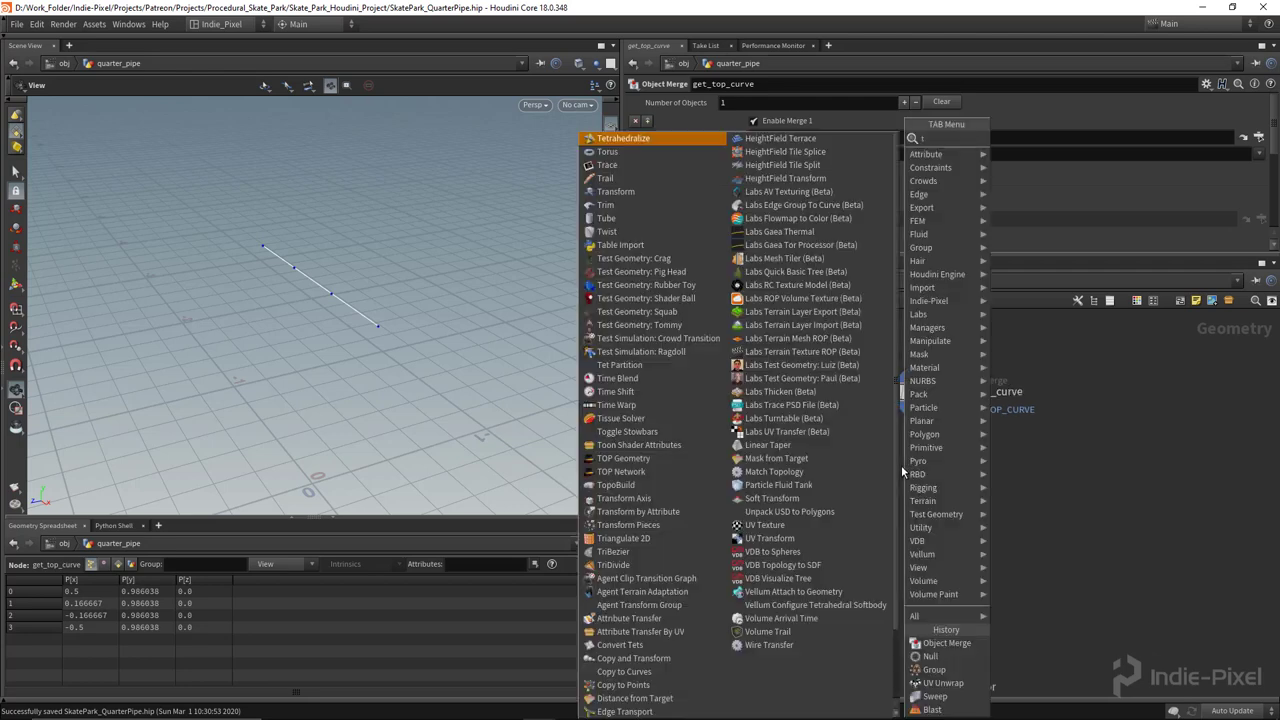
{"action": "mouse_move", "coordinate": [930, 341]}
{"action": "left_click", "coordinate": [1039, 166]}
{"action": "left_click", "coordinate": [902, 474]}
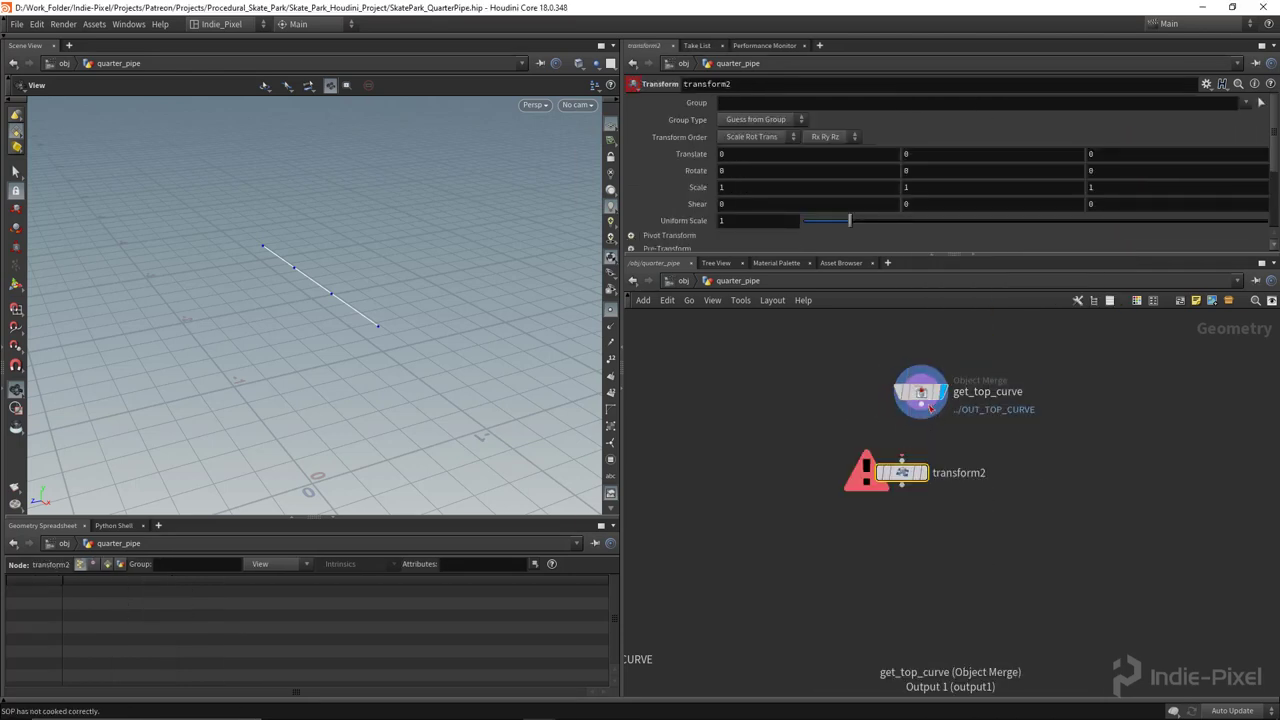
{"action": "left_click_drag", "start_coordinate": [903, 480], "coordinate": [922, 472]}
Step: Rename the Transform node deck_depth and display its output
{"action": "left_click_drag", "start_coordinate": [334, 320], "coordinate": [282, 310]}
{"action": "double_click", "coordinate": [994, 470]}
{"action": "type", "text": "deck_depth"}
{"action": "key", "text": "Return"}
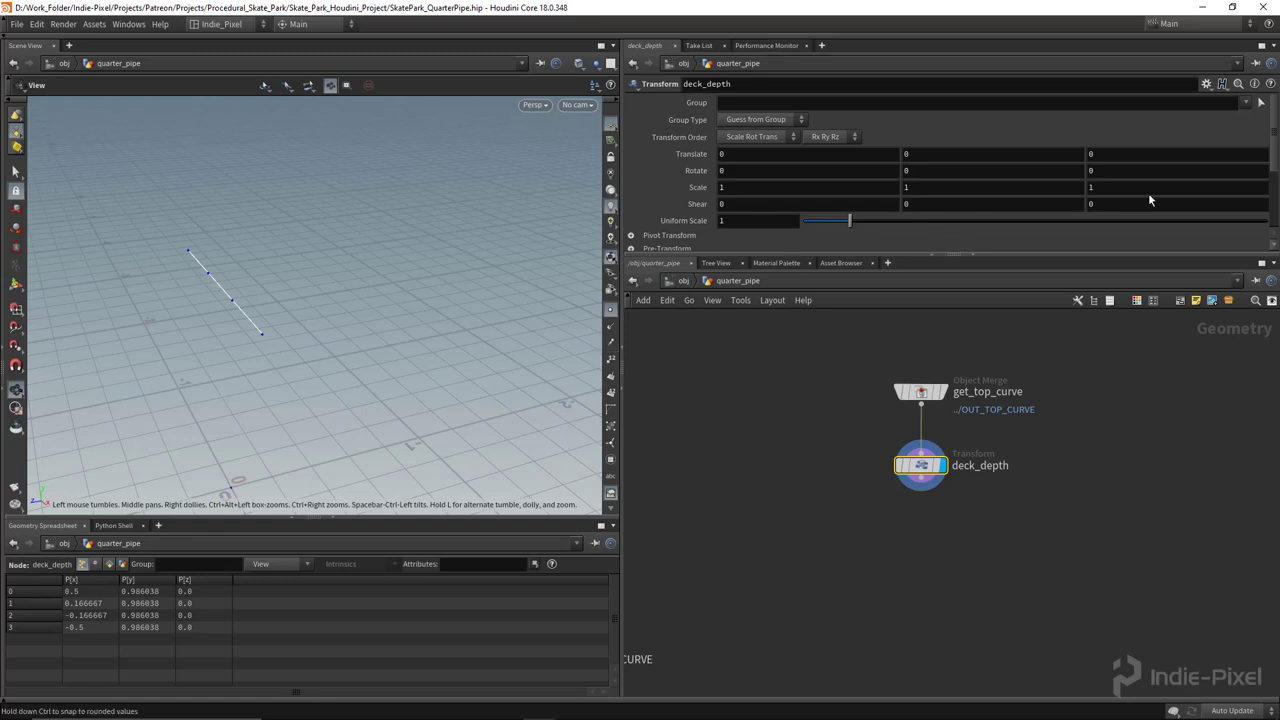
Step: Set the Z translation of deck_depth to -0.5
{"action": "middle_click_drag", "start_coordinate": [1113, 187], "coordinate": [873, 181]}
{"action": "left_click", "coordinate": [1140, 152]}
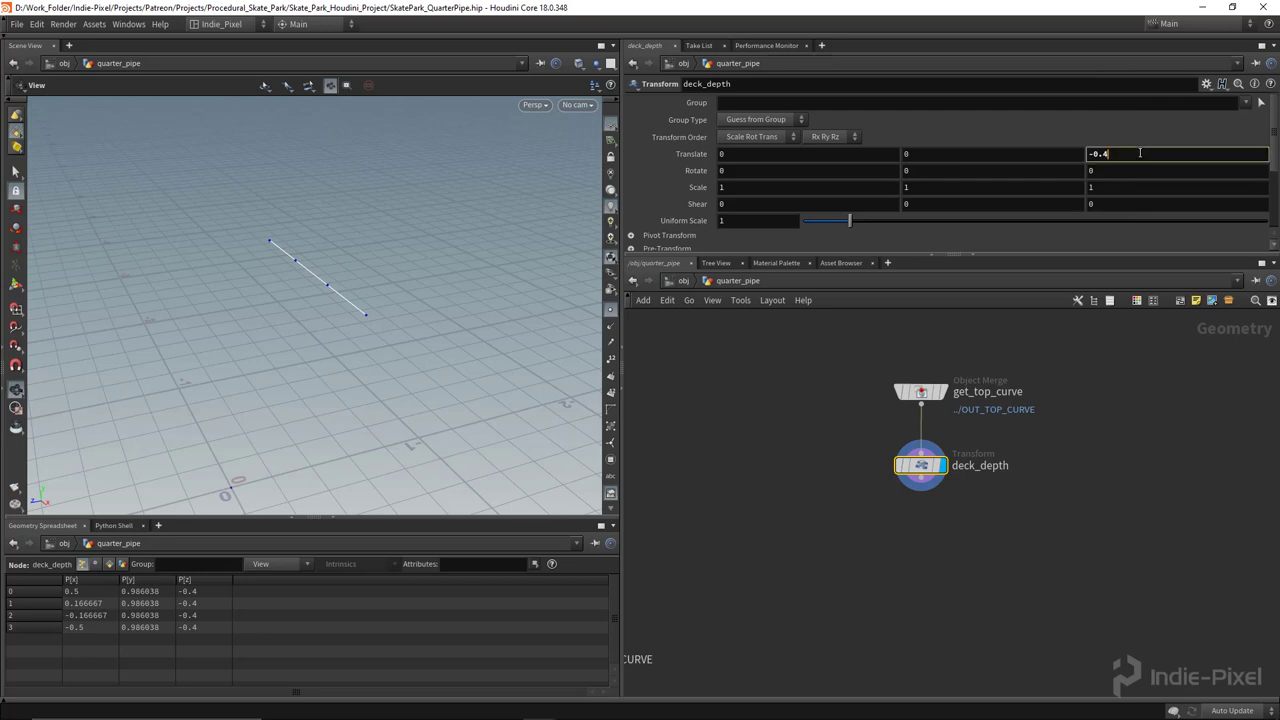
{"action": "type", "text": "5"}
{"action": "key", "text": "Return"}
Step: Turn on the template display for get_top_curve to compare the original curve with the moved one
{"action": "left_click_drag", "start_coordinate": [269, 290], "coordinate": [230, 288]}
{"action": "left_click", "coordinate": [940, 398]}
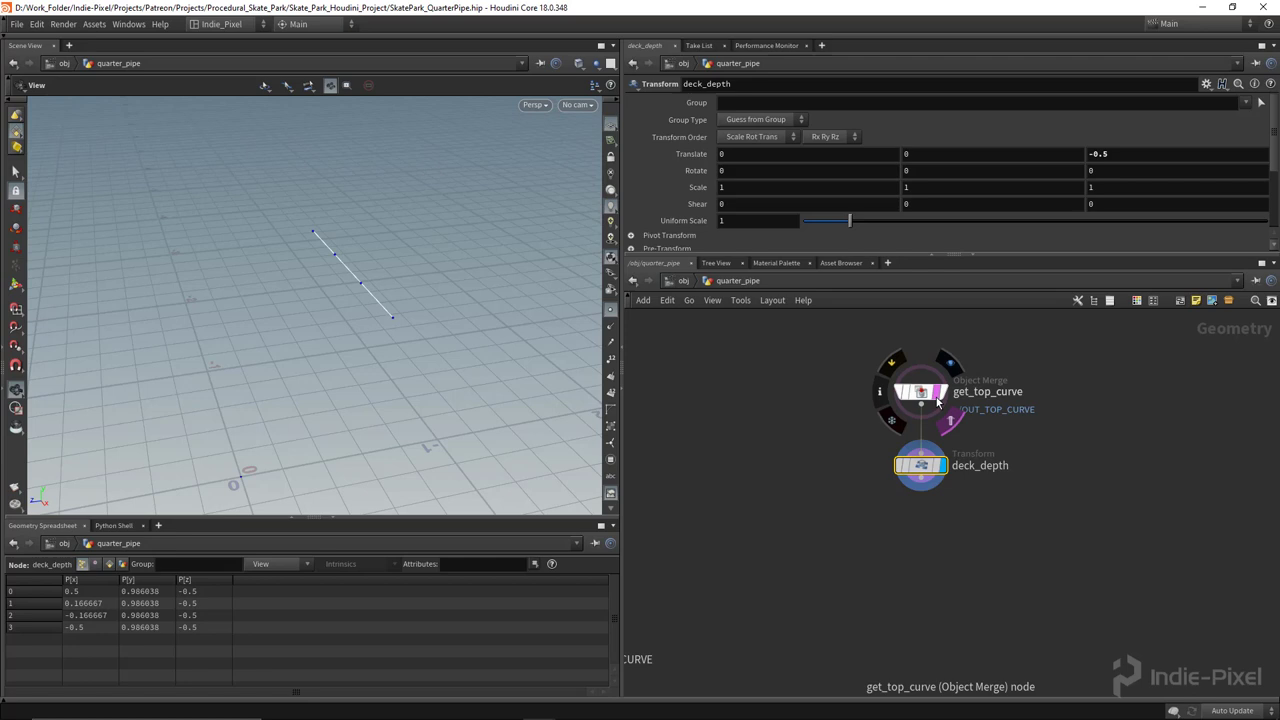
{"action": "left_click_drag", "start_coordinate": [329, 216], "coordinate": [205, 210]}
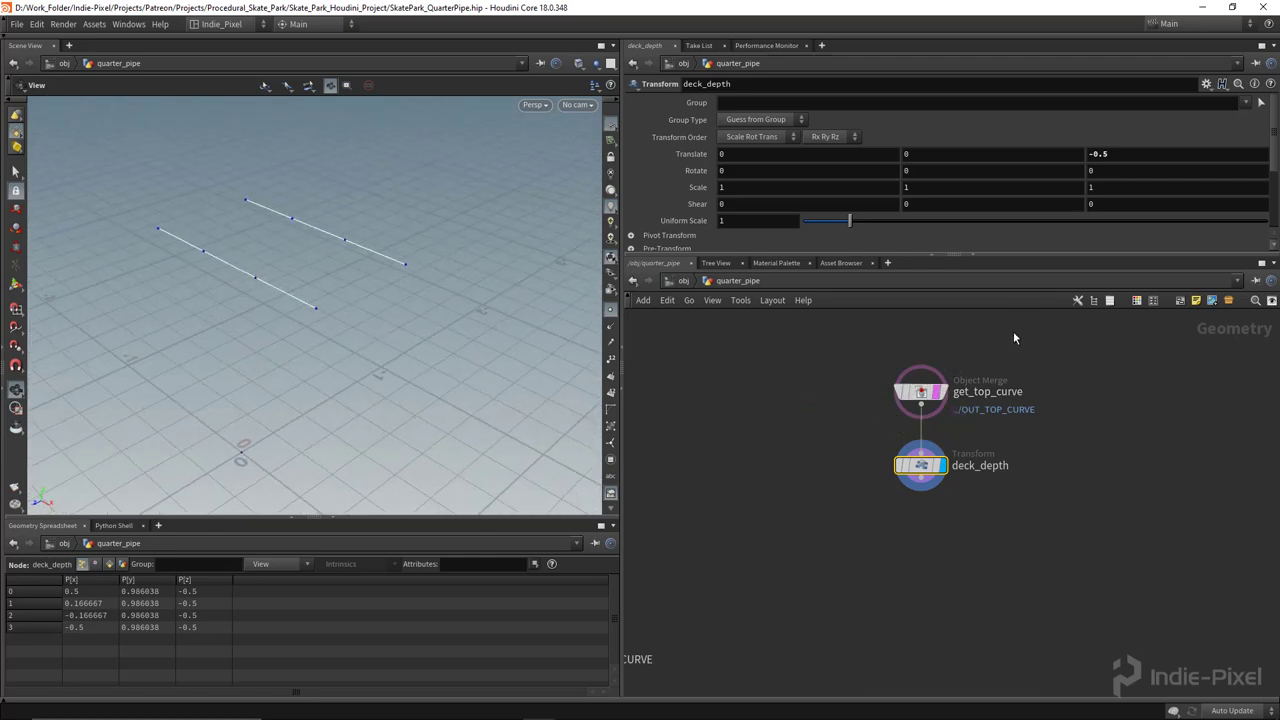
Step: Insert a Facet node between get_top_curve and deck_depth and display its output
{"action": "left_click_drag", "start_coordinate": [1000, 256], "coordinate": [992, 230]}
{"action": "left_click_drag", "start_coordinate": [348, 306], "coordinate": [245, 223]}
{"action": "left_click_drag", "start_coordinate": [920, 452], "coordinate": [920, 500]}
{"action": "key", "text": "Tab"}
{"action": "type", "text": "merge"}
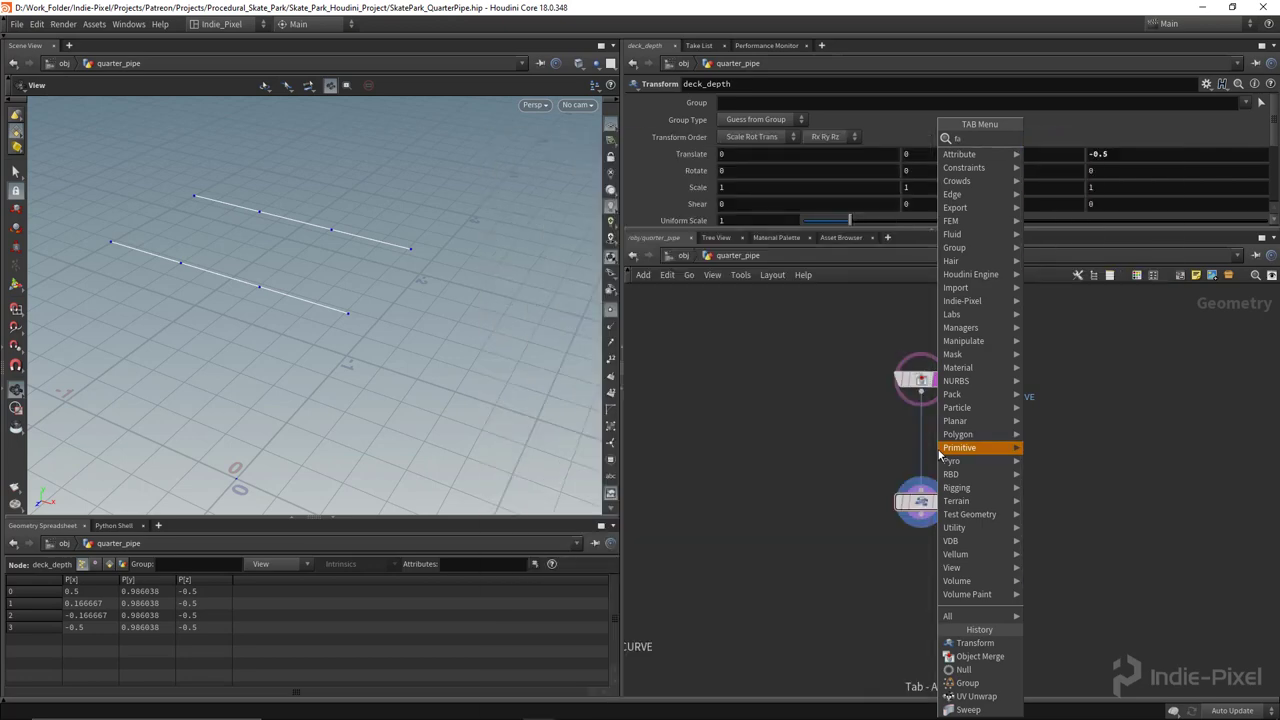
{"action": "key", "text": "Return"}
{"action": "left_click", "coordinate": [938, 455]}
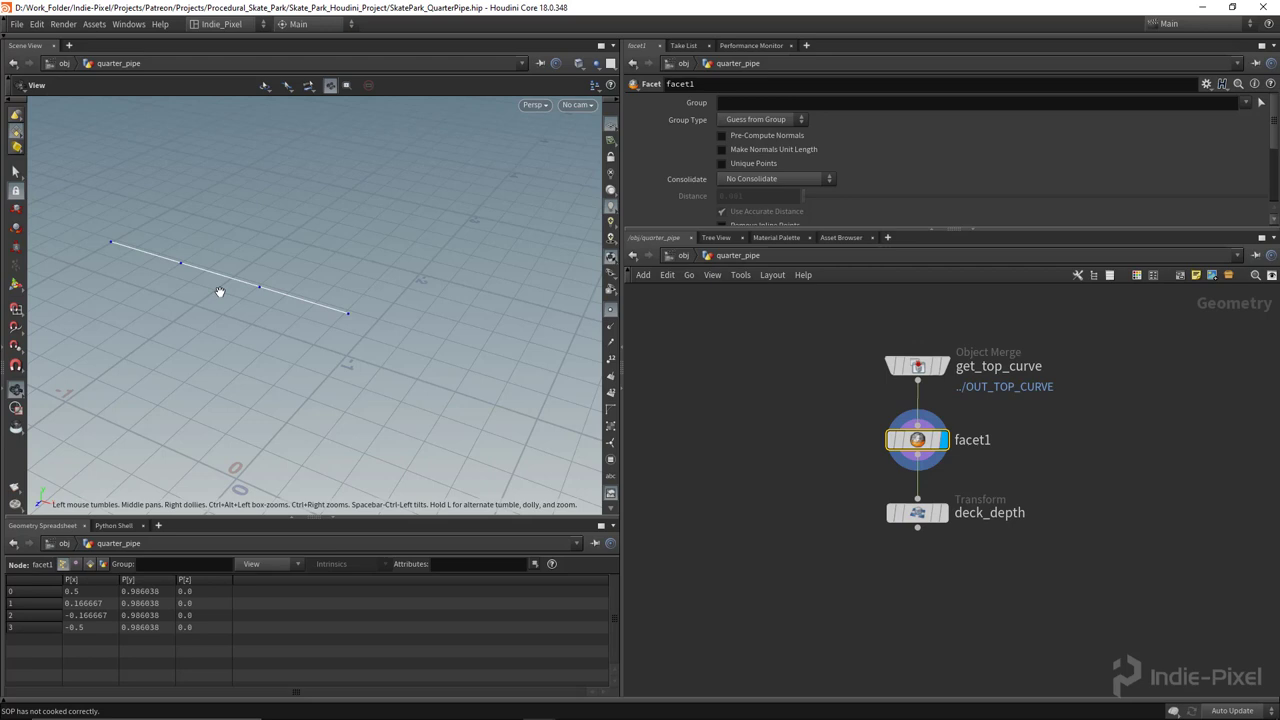
Step: Enable Remove Inline Points on the facet1 node to strip the curve's intermediate points
{"action": "left_click_drag", "start_coordinate": [1004, 230], "coordinate": [988, 297]}
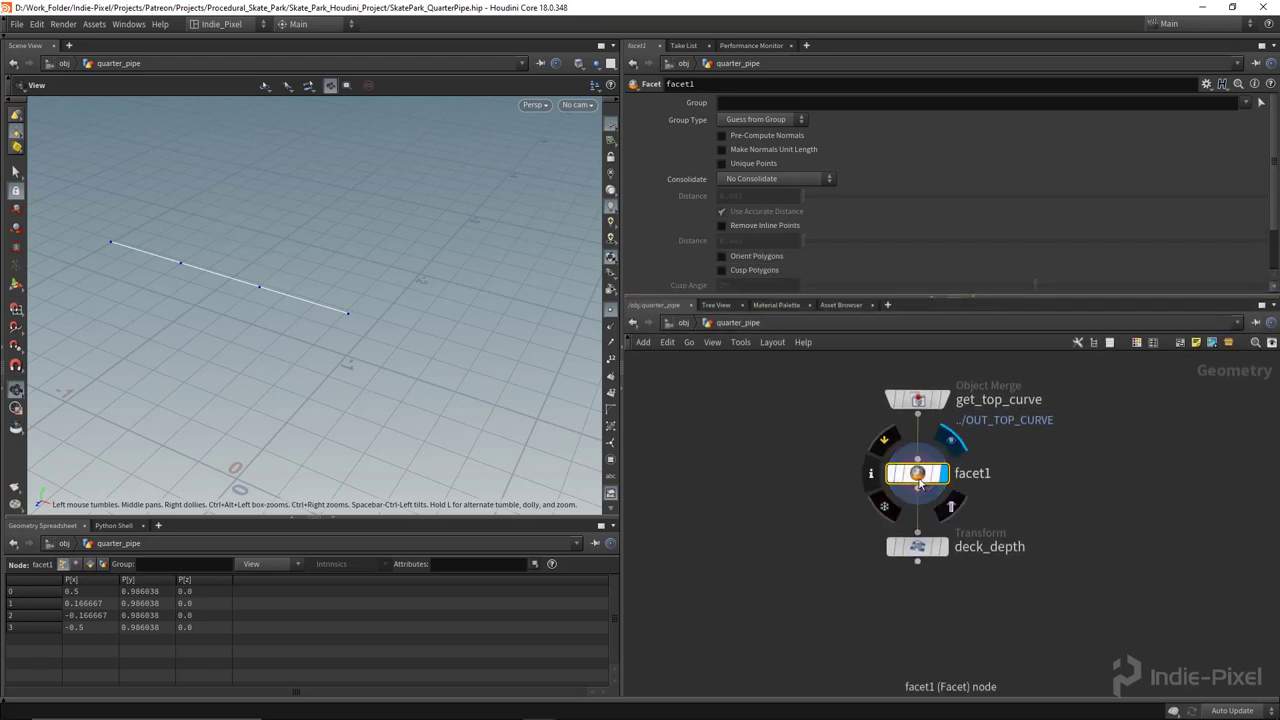
{"action": "left_click", "coordinate": [741, 228]}
{"action": "left_click_drag", "start_coordinate": [420, 280], "coordinate": [243, 260]}
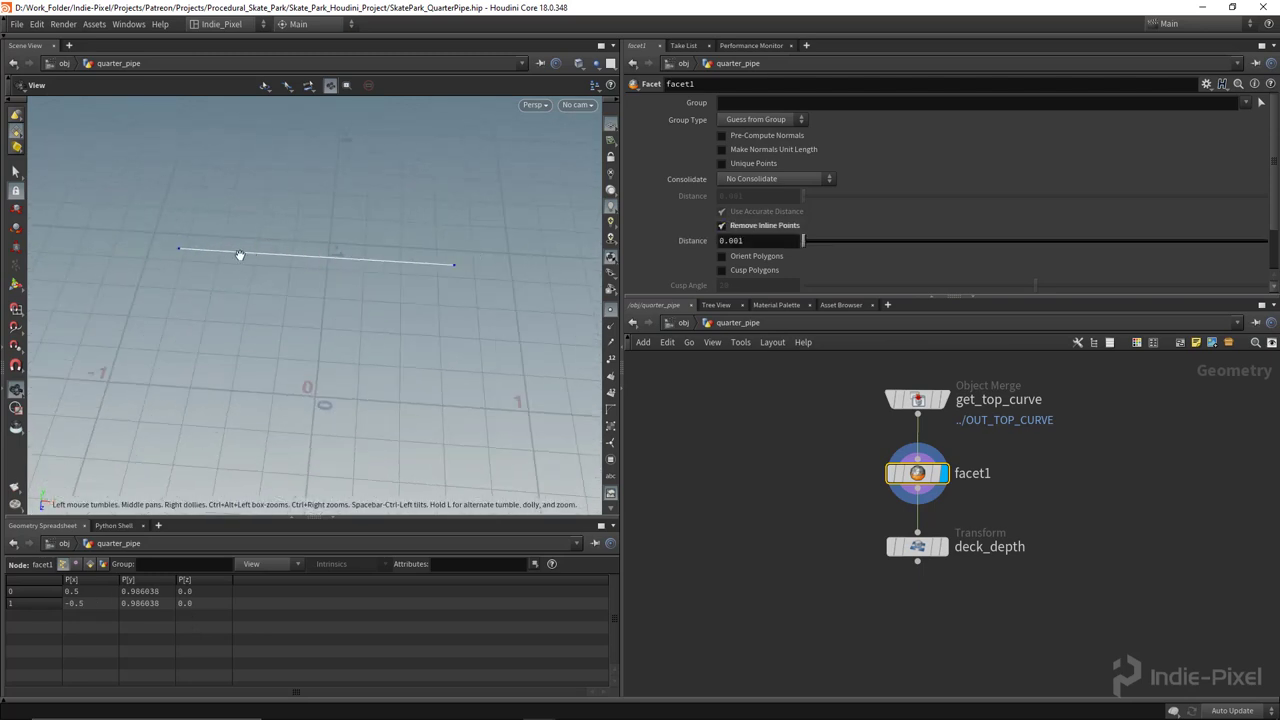
{"action": "mouse_move", "coordinate": [333, 279]}
{"action": "left_mouse_down"}
{"action": "mouse_move", "coordinate": [334, 229]}
{"action": "mouse_move", "coordinate": [314, 249]}
{"action": "mouse_move", "coordinate": [350, 261]}
{"action": "left_mouse_up"}
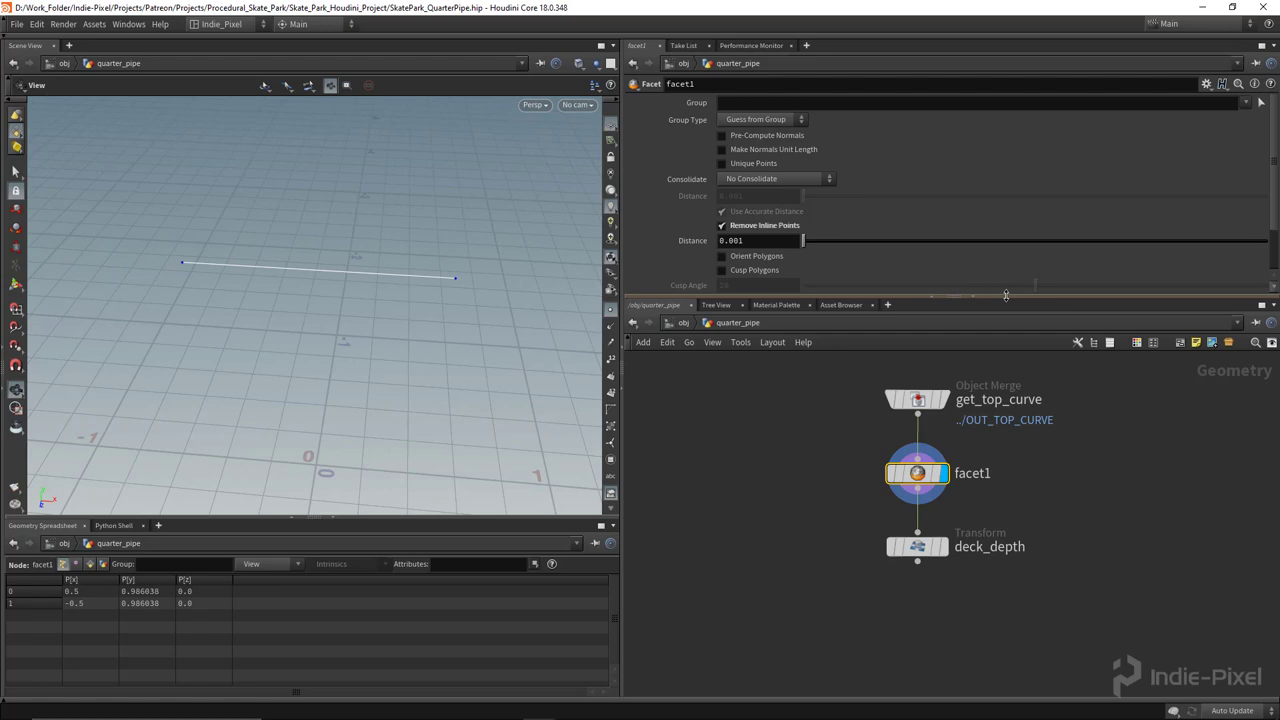
Step: Display deck_depth's output and move the node off to the side below facet1
{"action": "left_click_drag", "start_coordinate": [1006, 295], "coordinate": [1006, 178]}
{"action": "left_click", "coordinate": [943, 486]}
{"action": "left_click_drag", "start_coordinate": [406, 363], "coordinate": [265, 291]}
{"action": "middle_click_drag", "start_coordinate": [893, 545], "coordinate": [855, 497]}
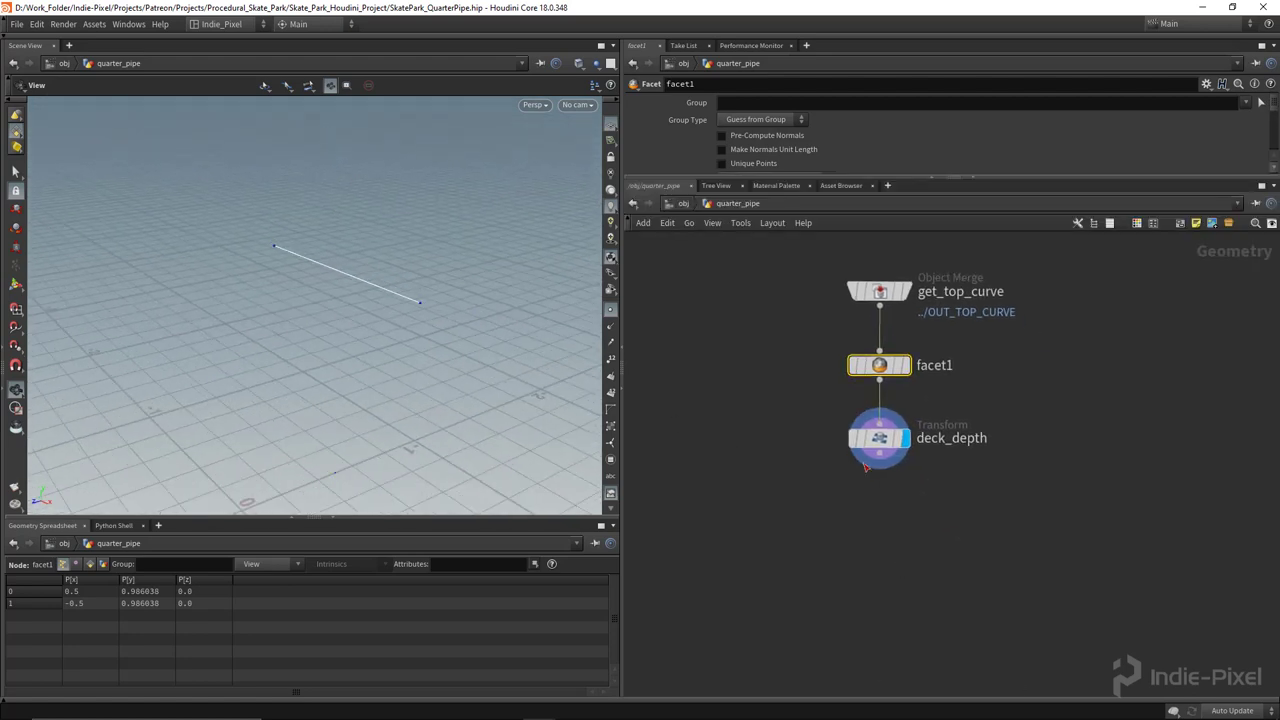
{"action": "left_click_drag", "start_coordinate": [866, 466], "coordinate": [975, 459]}
Step: Merge the facet1 and deck_depth outputs into a new Merge node and display the combined curves
{"action": "left_click_drag", "start_coordinate": [797, 485], "coordinate": [1008, 372]}
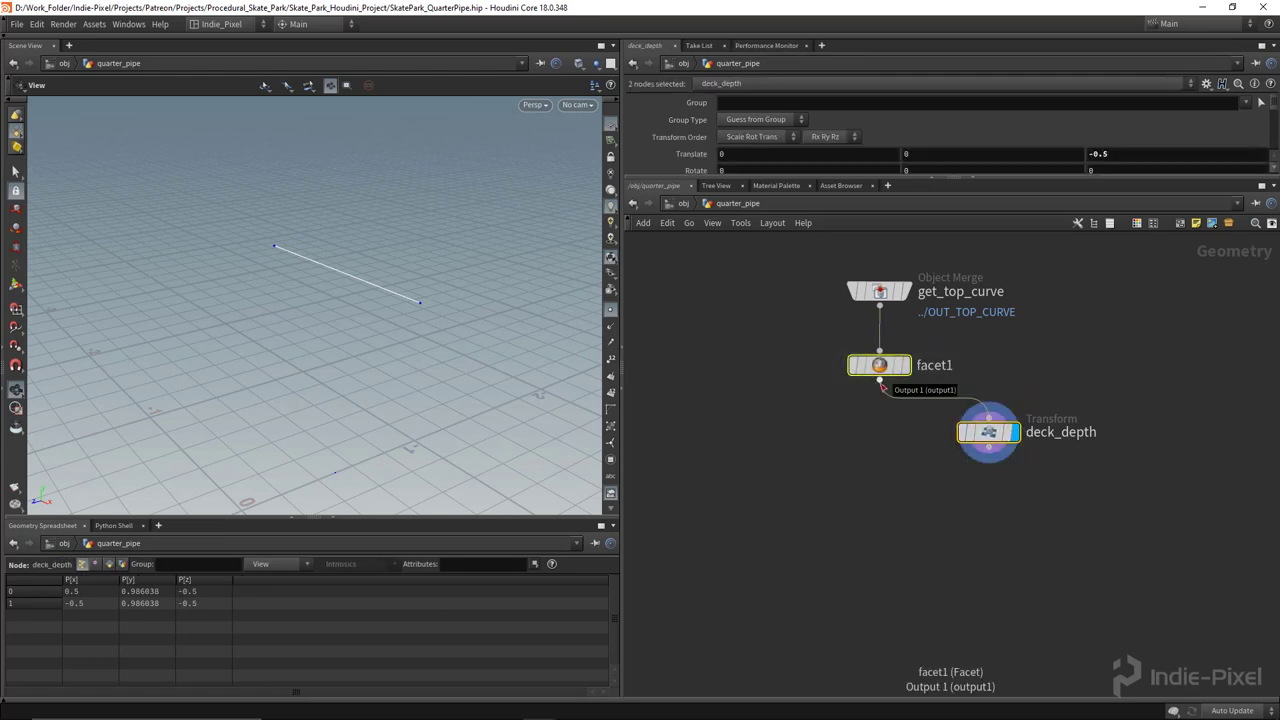
{"action": "left_click_drag", "start_coordinate": [881, 383], "coordinate": [882, 528], "text": "alt"}
{"action": "key", "text": "Escape"}
{"action": "middle_click_drag", "start_coordinate": [883, 626], "coordinate": [889, 539]}
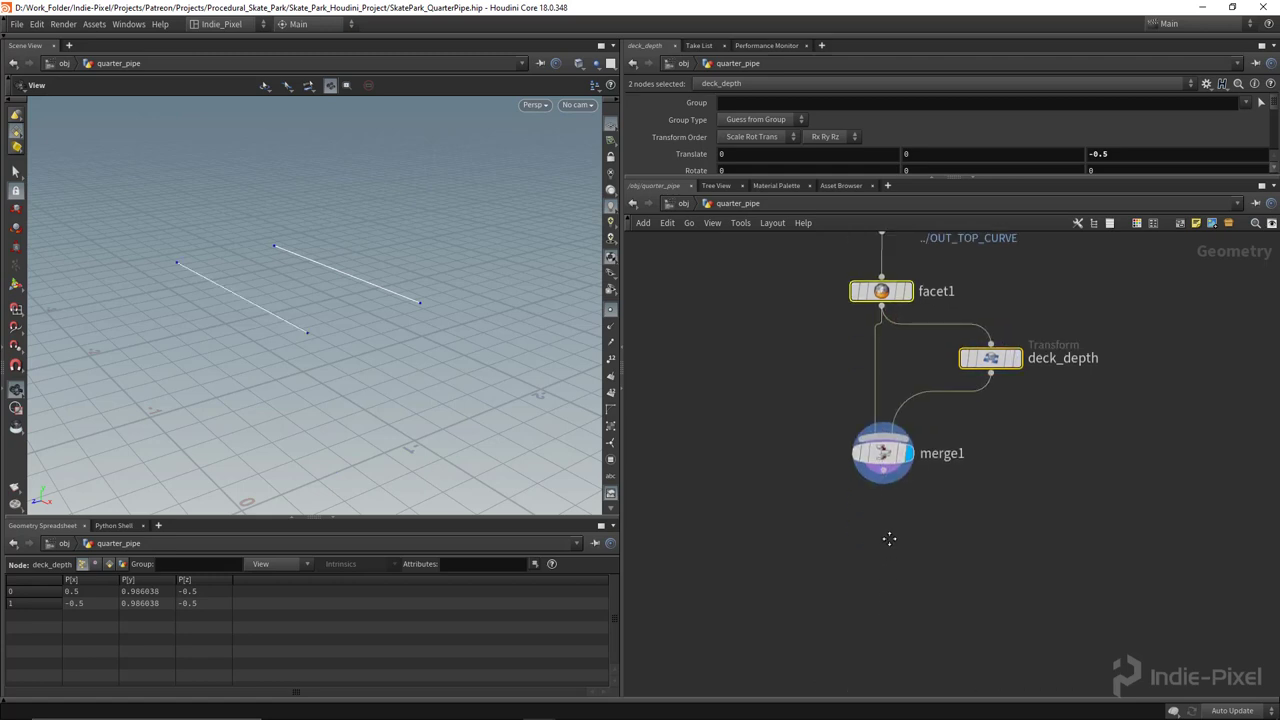
{"action": "left_click", "coordinate": [884, 458]}
{"action": "left_click_drag", "start_coordinate": [266, 294], "coordinate": [436, 342]}
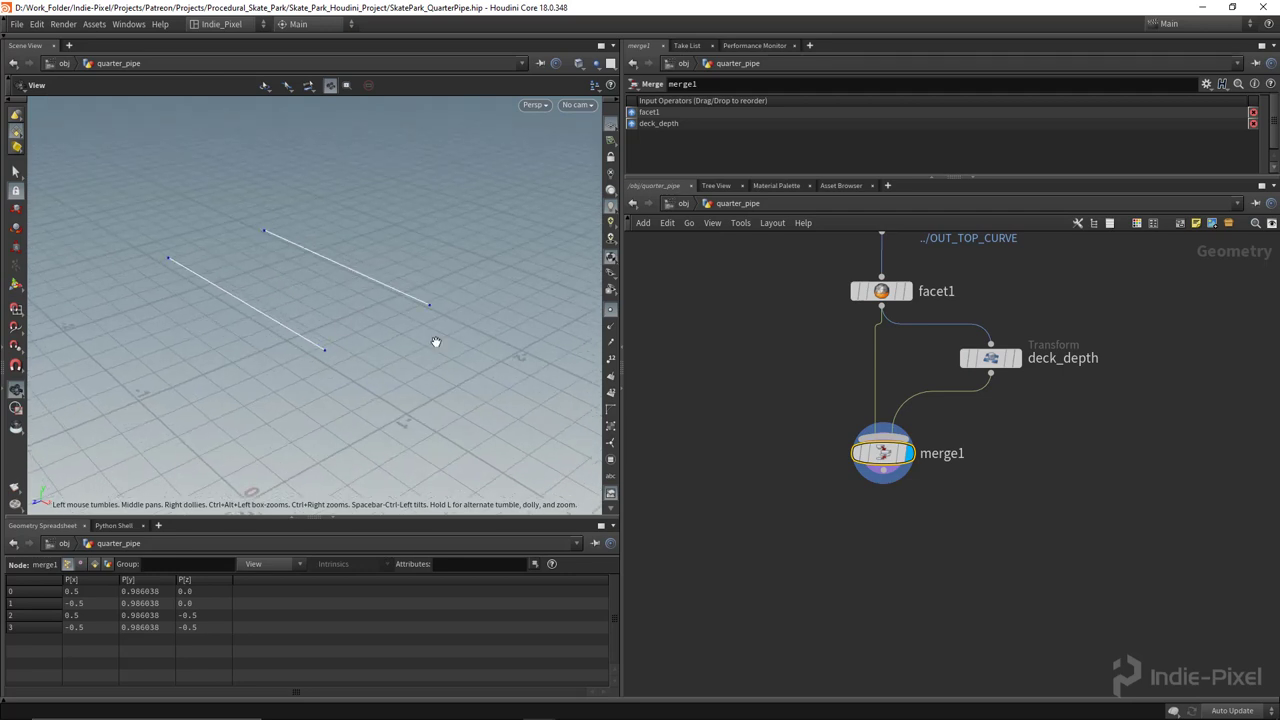
Step: Attach an Add node below merge1 and display its output
{"action": "middle_click_drag", "start_coordinate": [862, 566], "coordinate": [858, 547]}
{"action": "left_click", "coordinate": [858, 546]}
{"action": "key", "text": "Tab"}
{"action": "type", "text": "ad"}
{"action": "key", "text": "Return"}
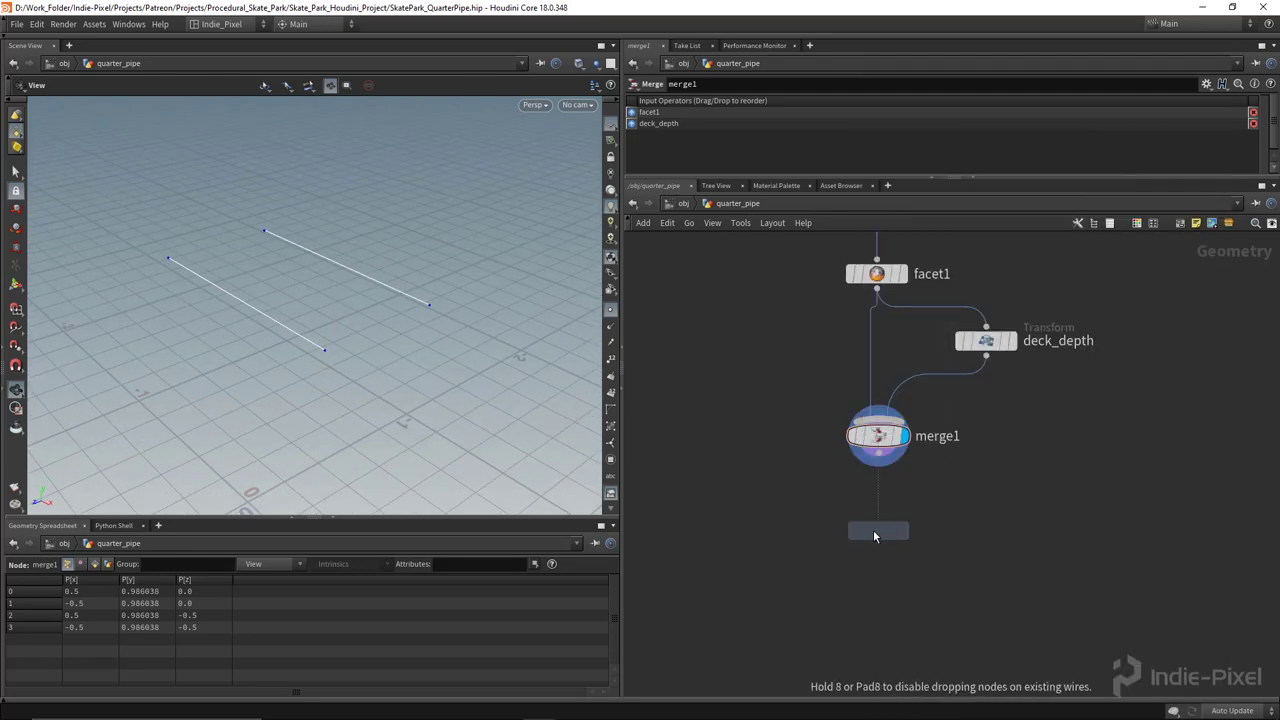
{"action": "left_click", "coordinate": [873, 530]}
{"action": "left_click", "coordinate": [904, 530]}
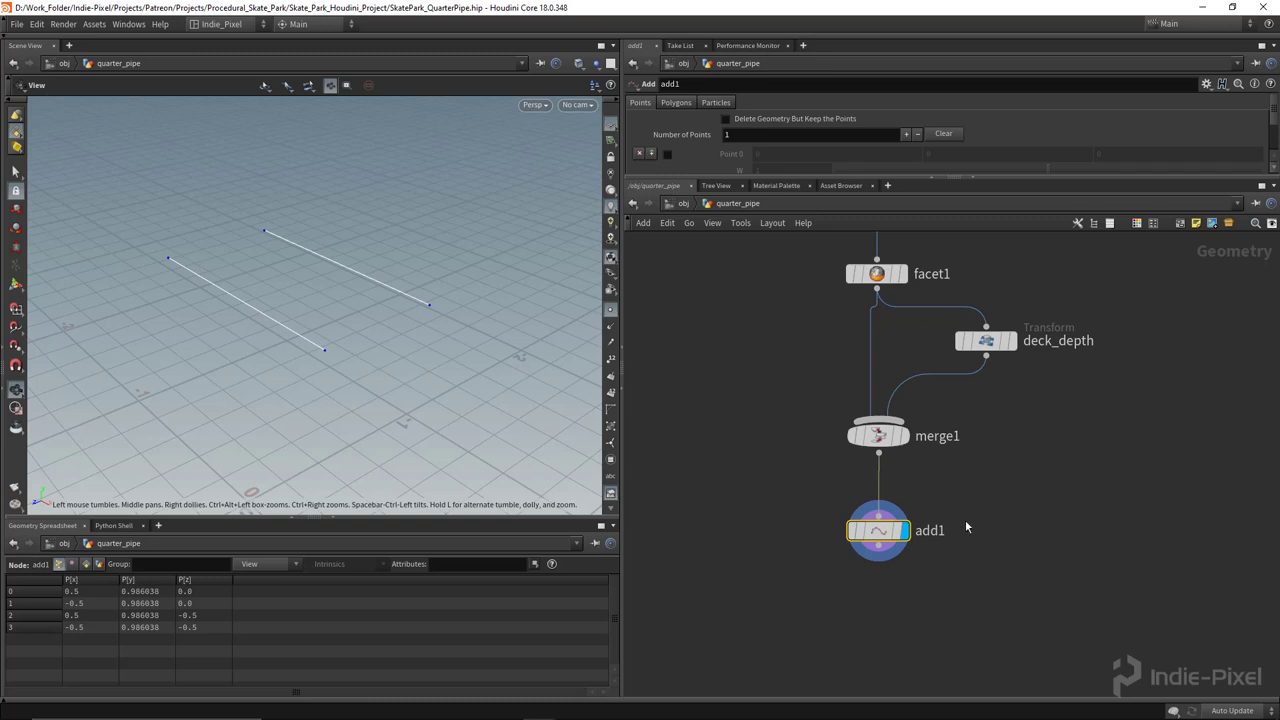
Step: Set add1 to delete geometry but keep the points, and build polygons by group with Skip every Nth point
{"action": "left_click_drag", "start_coordinate": [984, 178], "coordinate": [960, 272]}
{"action": "left_click", "coordinate": [736, 118]}
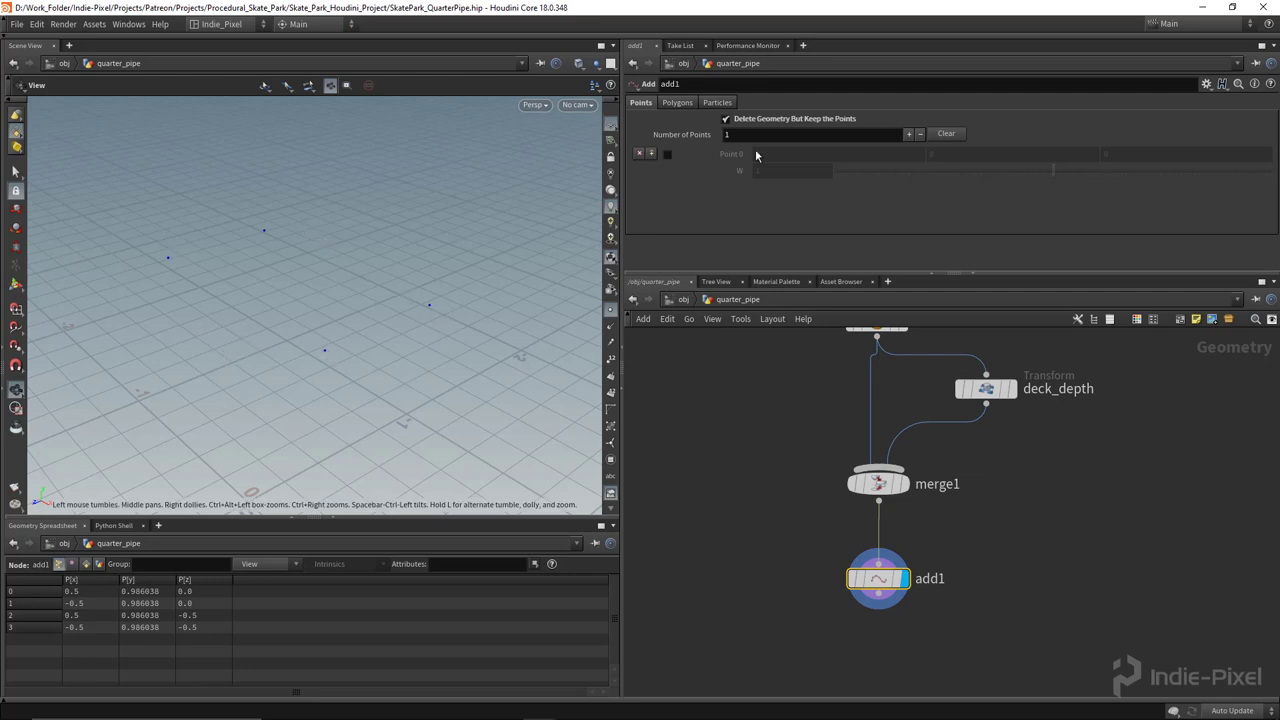
{"action": "left_click", "coordinate": [678, 103]}
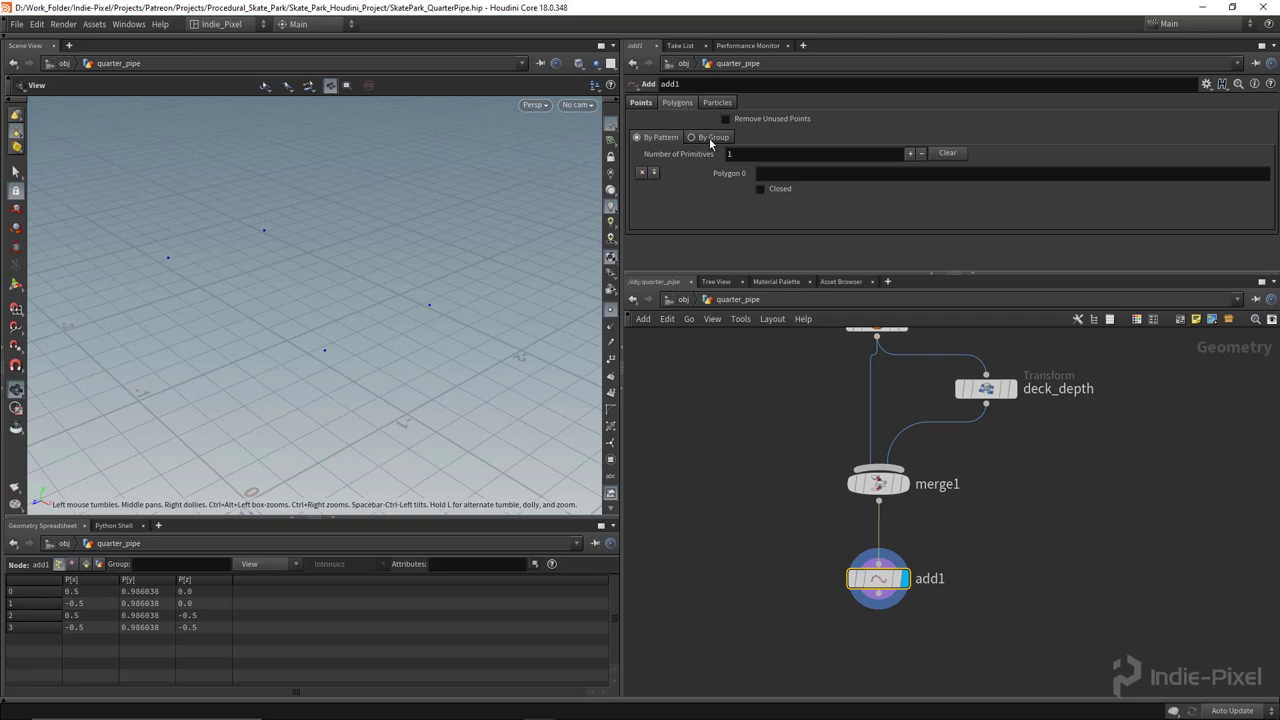
{"action": "left_click", "coordinate": [709, 138]}
{"action": "left_click", "coordinate": [776, 171]}
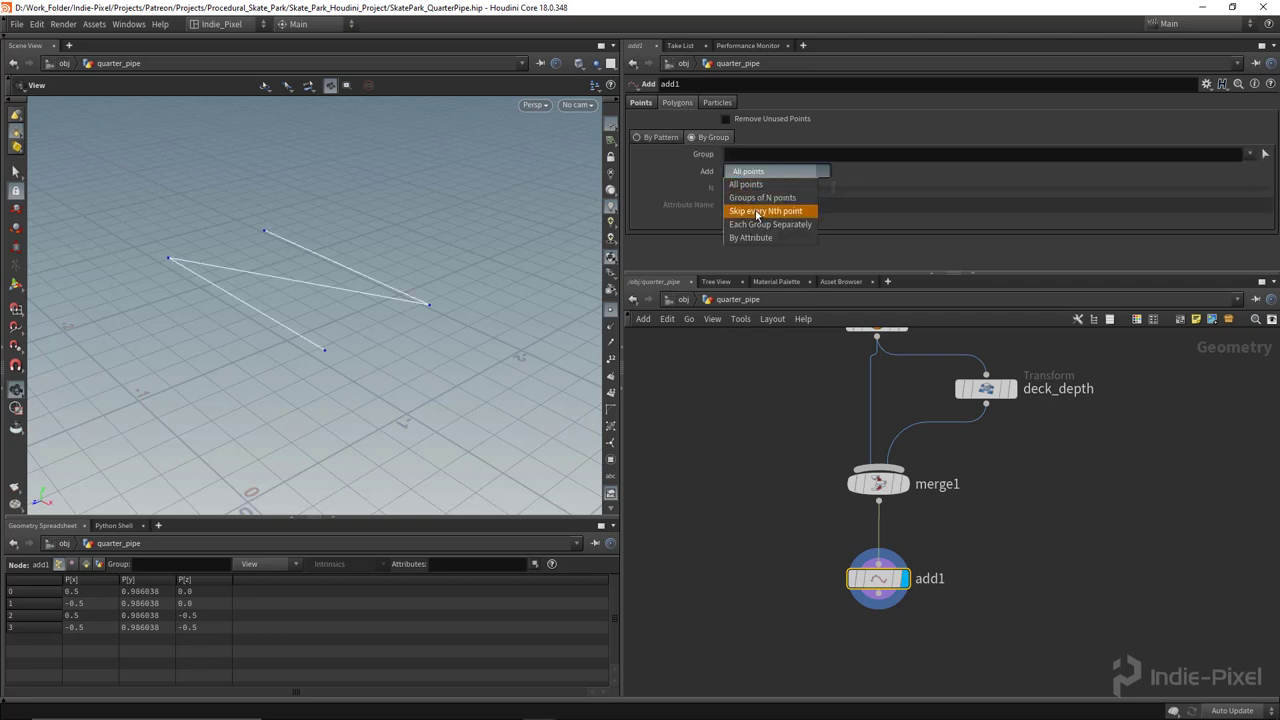
{"action": "left_click", "coordinate": [760, 211]}
{"action": "left_click_drag", "start_coordinate": [309, 374], "coordinate": [366, 310]}
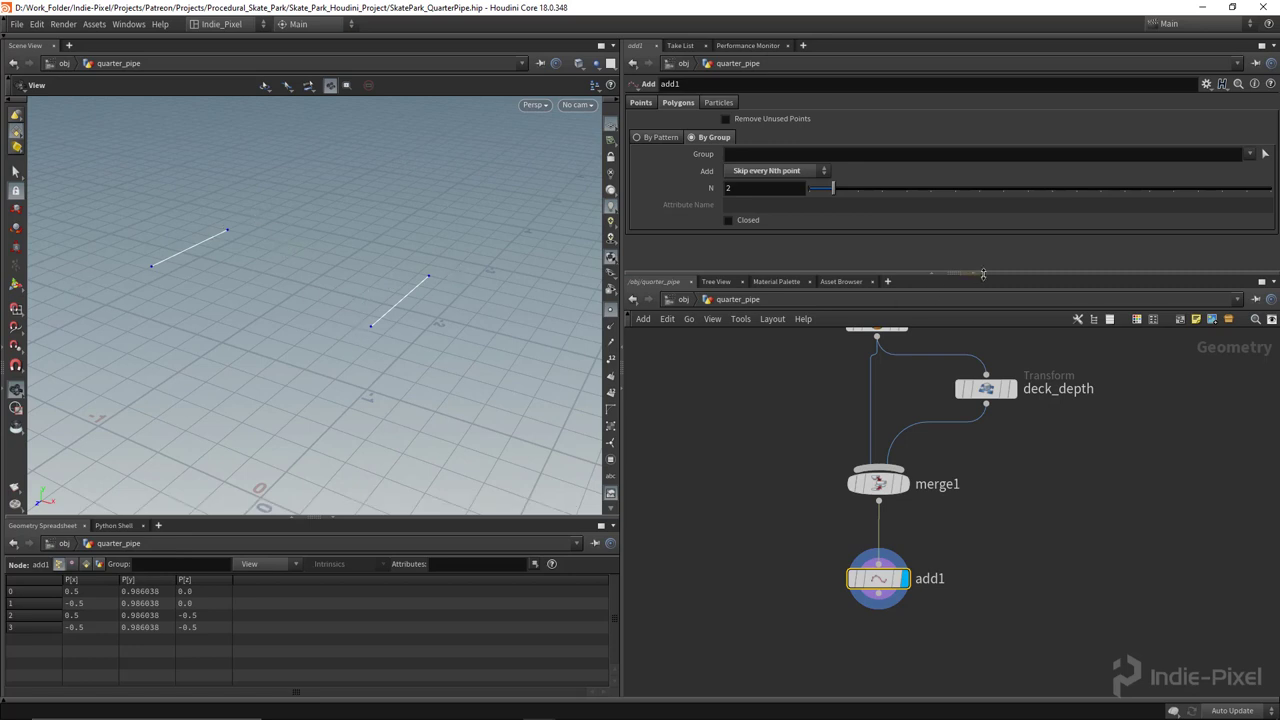
{"action": "left_click_drag", "start_coordinate": [983, 274], "coordinate": [983, 205]}
Step: Merge the deck_depth and add1 outputs into a second Merge node below add1
{"action": "mouse_move", "coordinate": [966, 345]}
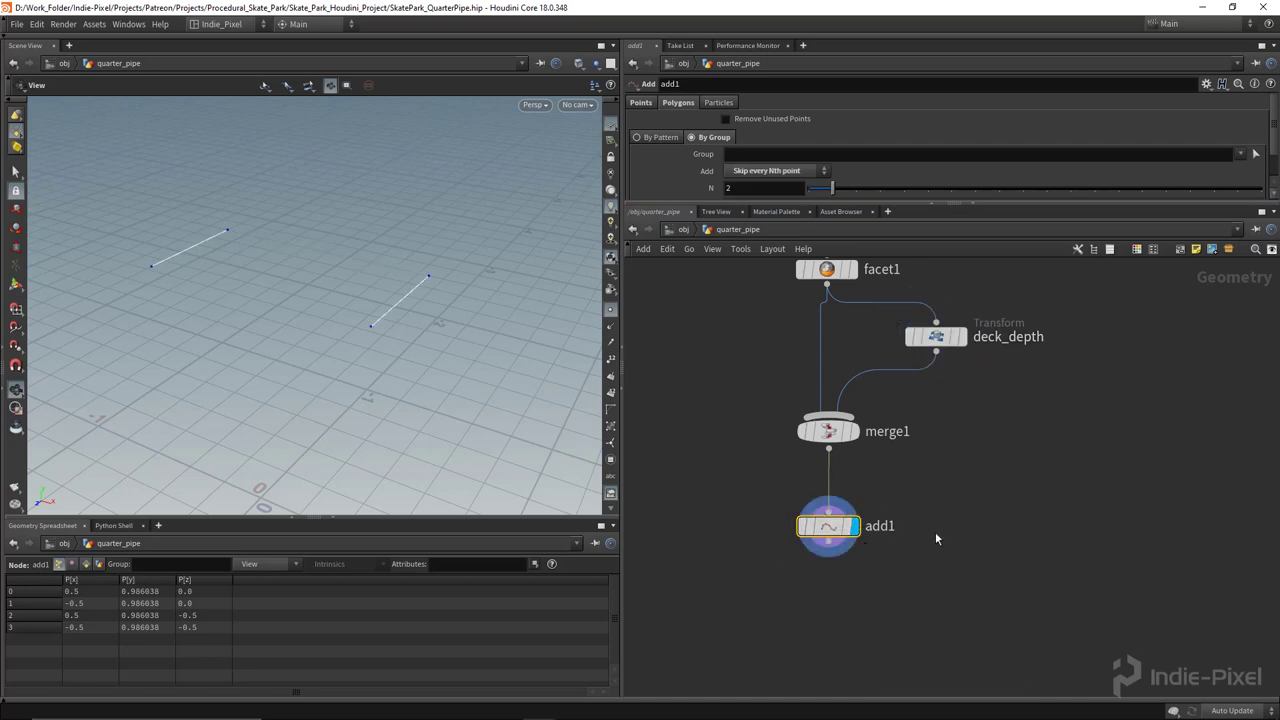
{"action": "middle_click_drag", "start_coordinate": [936, 534], "coordinate": [889, 505]}
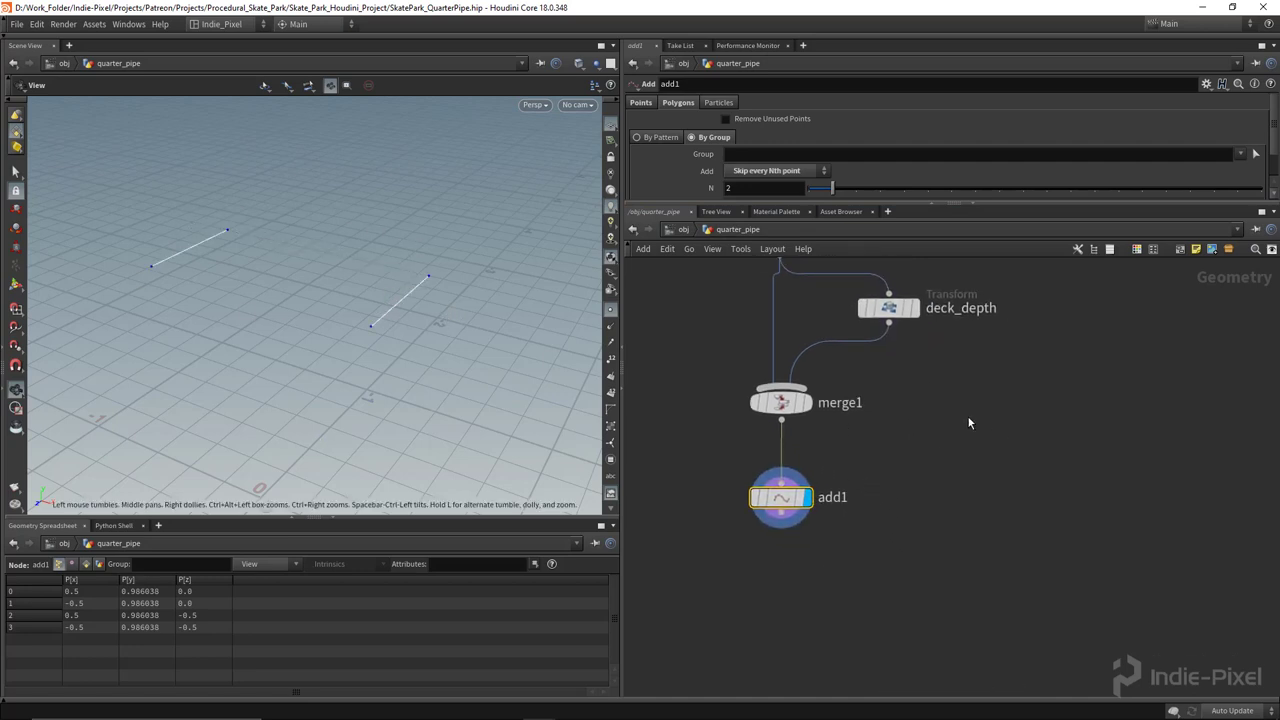
{"action": "left_click", "coordinate": [888, 307]}
{"action": "left_click_drag", "start_coordinate": [743, 566], "coordinate": [849, 486], "text": "shift"}
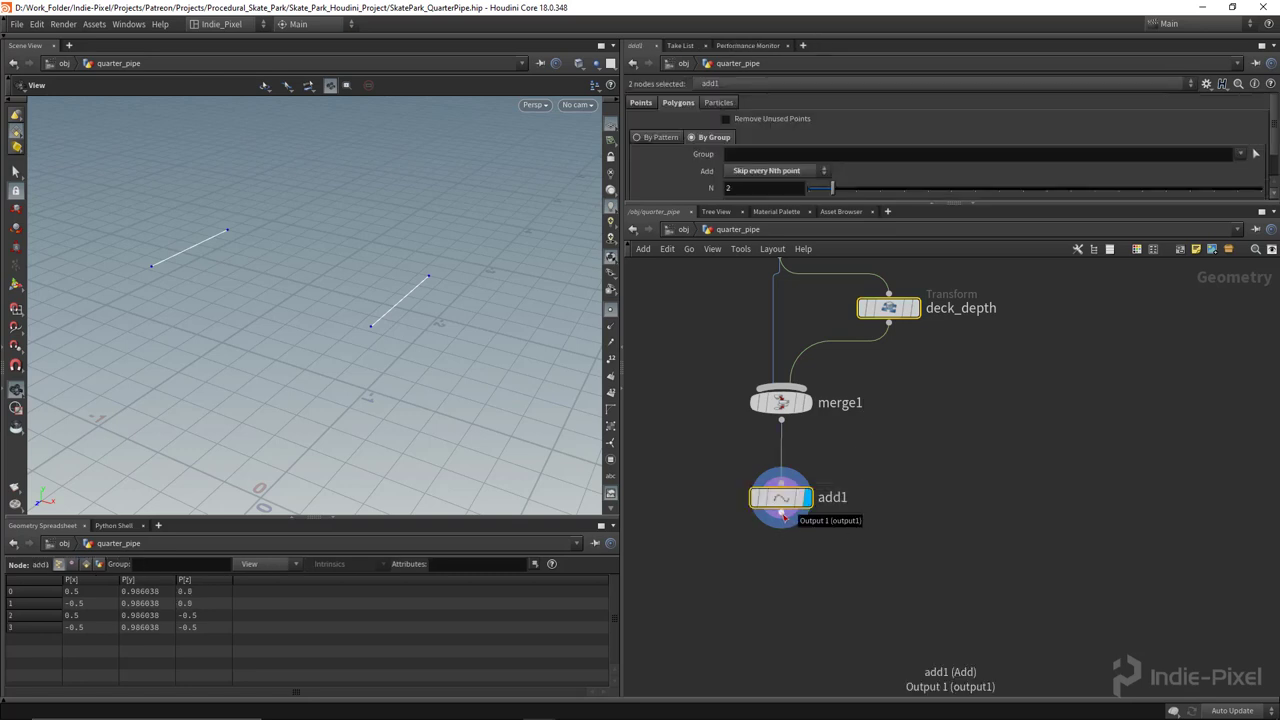
{"action": "left_click_drag", "start_coordinate": [783, 515], "coordinate": [868, 598]}
{"action": "middle_click_drag", "start_coordinate": [877, 632], "coordinate": [878, 587]}
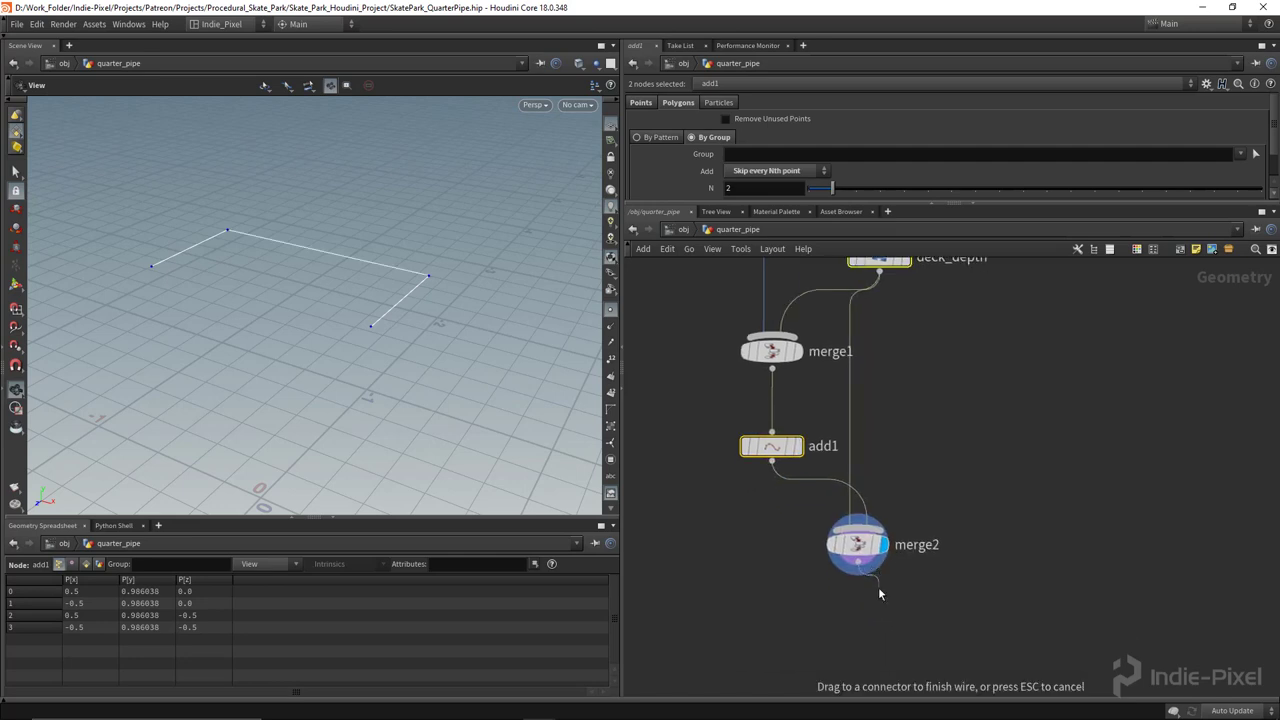
Step: Reorder merge2's inputs so add1 comes before deck_depth, and show point numbers in the viewport
{"action": "left_click", "coordinate": [860, 556]}
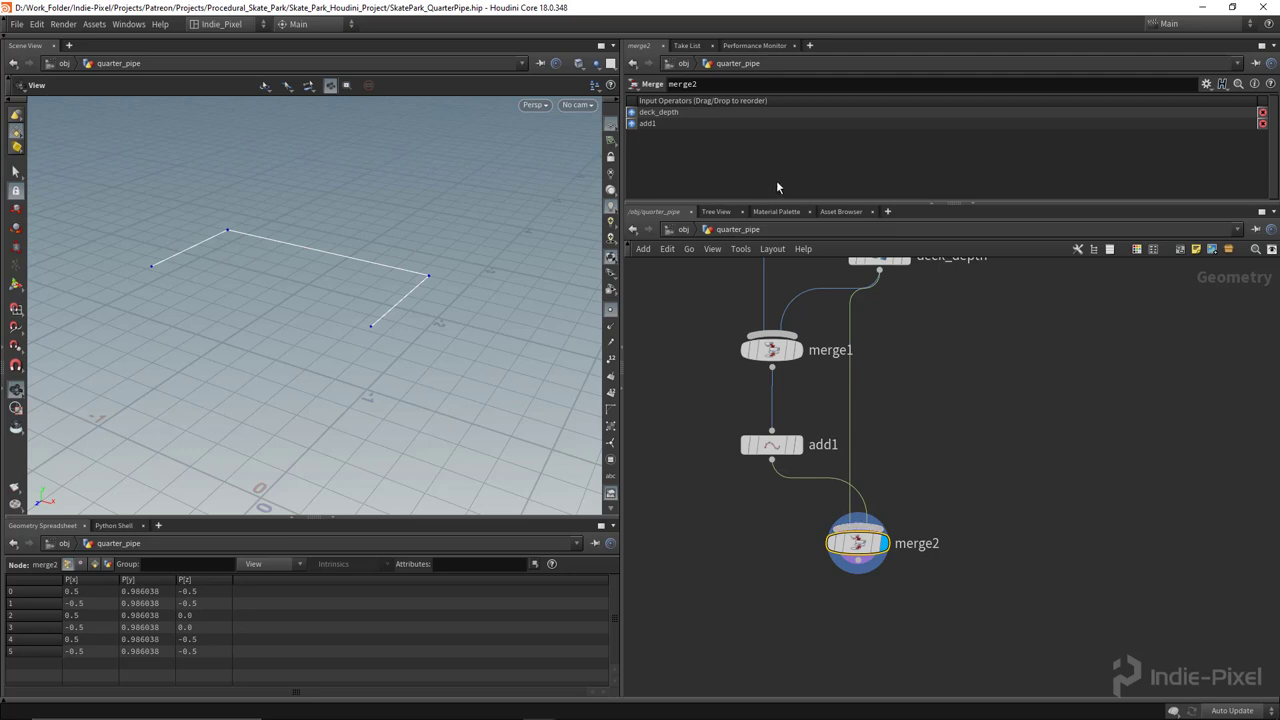
{"action": "left_click_drag", "start_coordinate": [631, 124], "coordinate": [631, 112]}
{"action": "left_click_drag", "start_coordinate": [338, 268], "coordinate": [417, 354]}
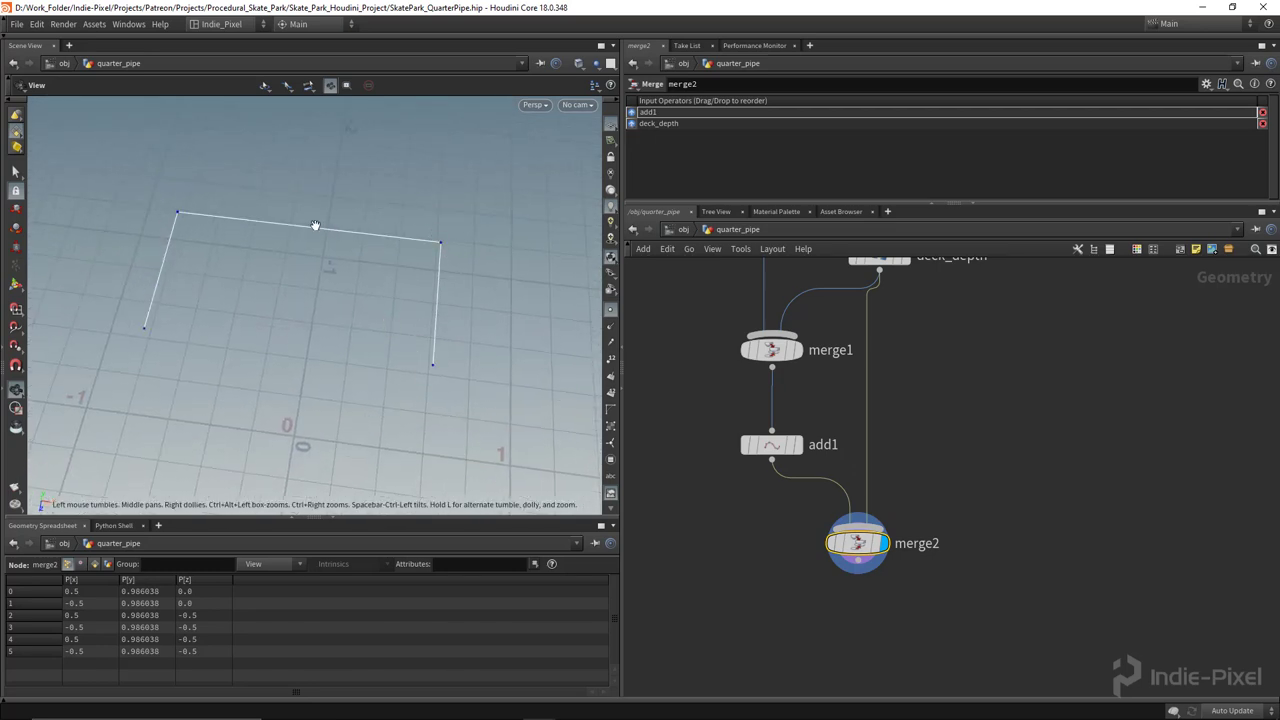
{"action": "right_click_drag", "start_coordinate": [460, 246], "coordinate": [272, 248]}
{"action": "left_click", "coordinate": [610, 361]}
{"action": "scroll", "coordinate": [467, 259], "scroll_direction": "up", "scroll_amount": 3}
Step: Add a Fuse node below merge2 to weld the overlapping corner points
{"action": "middle_click_drag", "start_coordinate": [839, 646], "coordinate": [838, 551]}
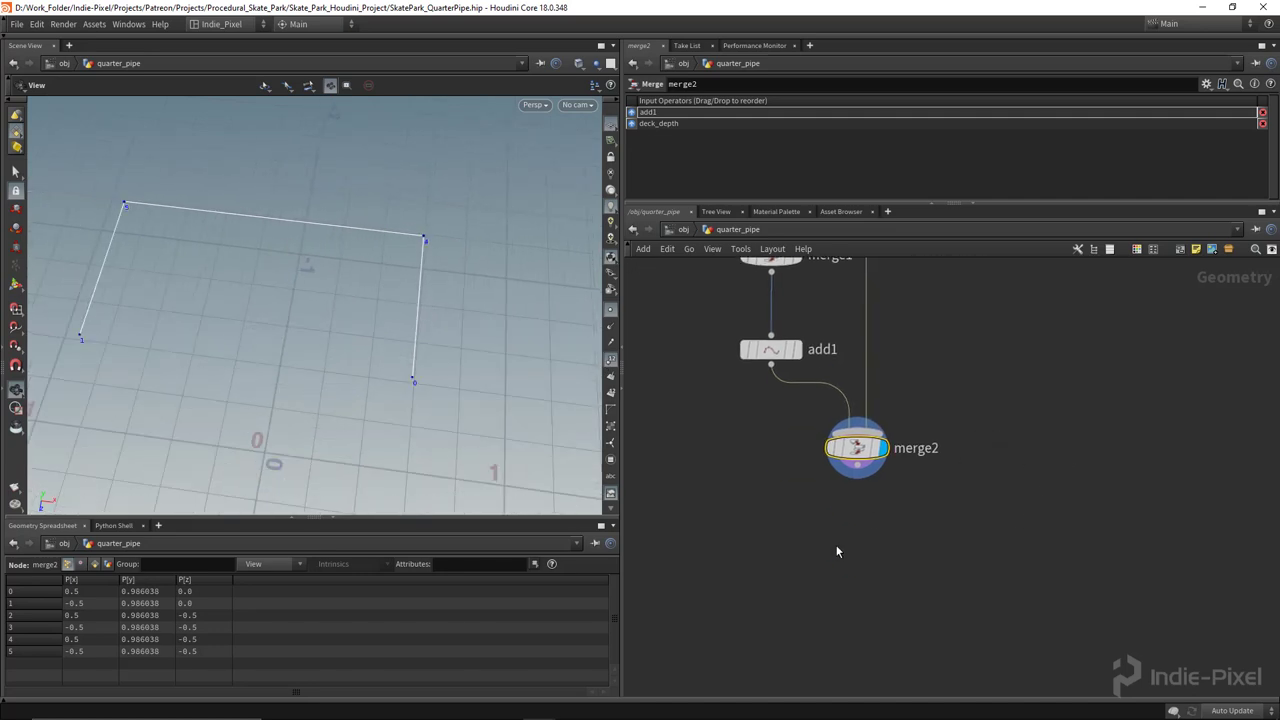
{"action": "key", "text": "Tab"}
{"action": "type", "text": "fuse"}
{"action": "key", "text": "Return"}
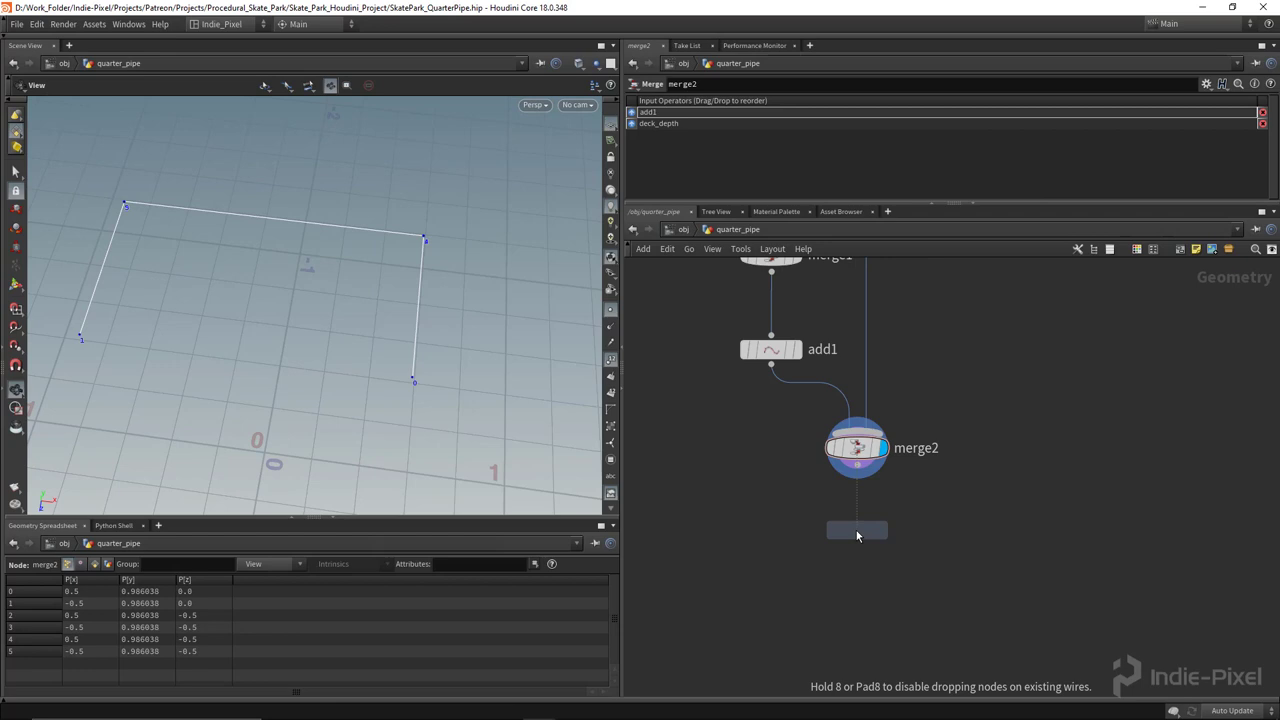
{"action": "left_click", "coordinate": [857, 527]}
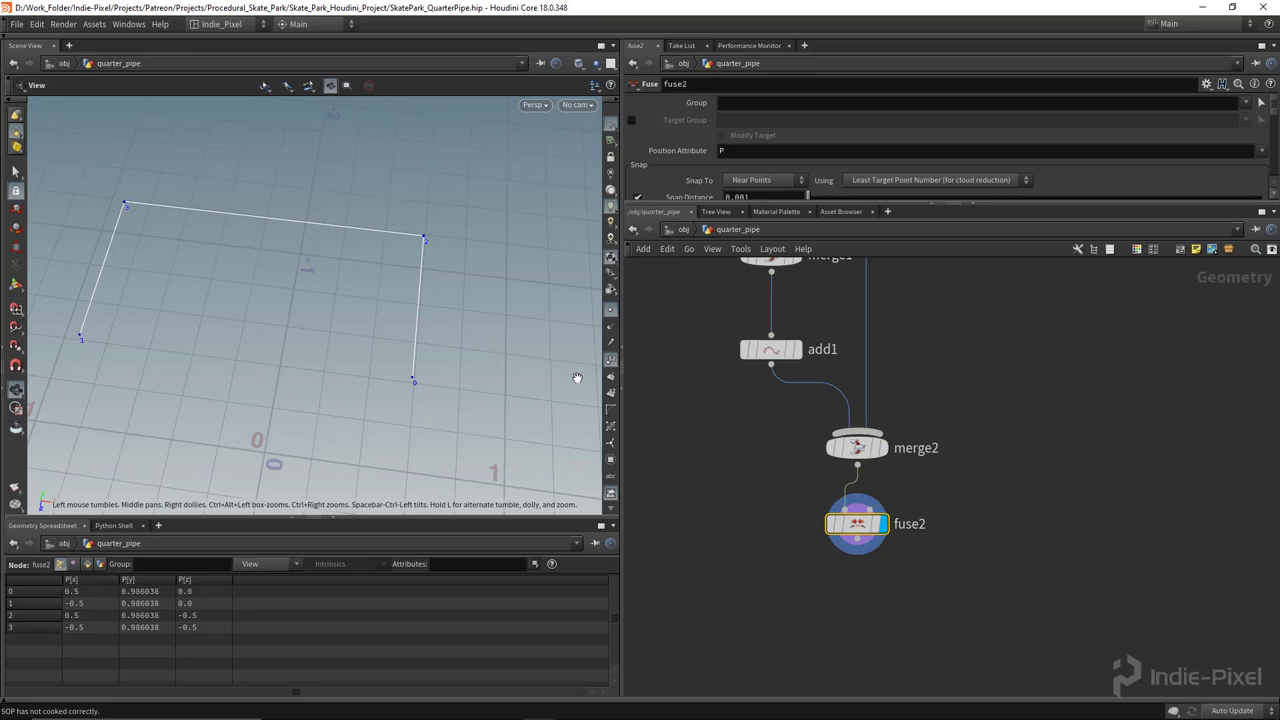
Step: Show primitive numbers in the viewport and save the scene file
{"action": "left_click", "coordinate": [610, 397]}
{"action": "middle_click_drag", "start_coordinate": [863, 630], "coordinate": [847, 567]}
{"action": "key", "text": "ctrl+s"}
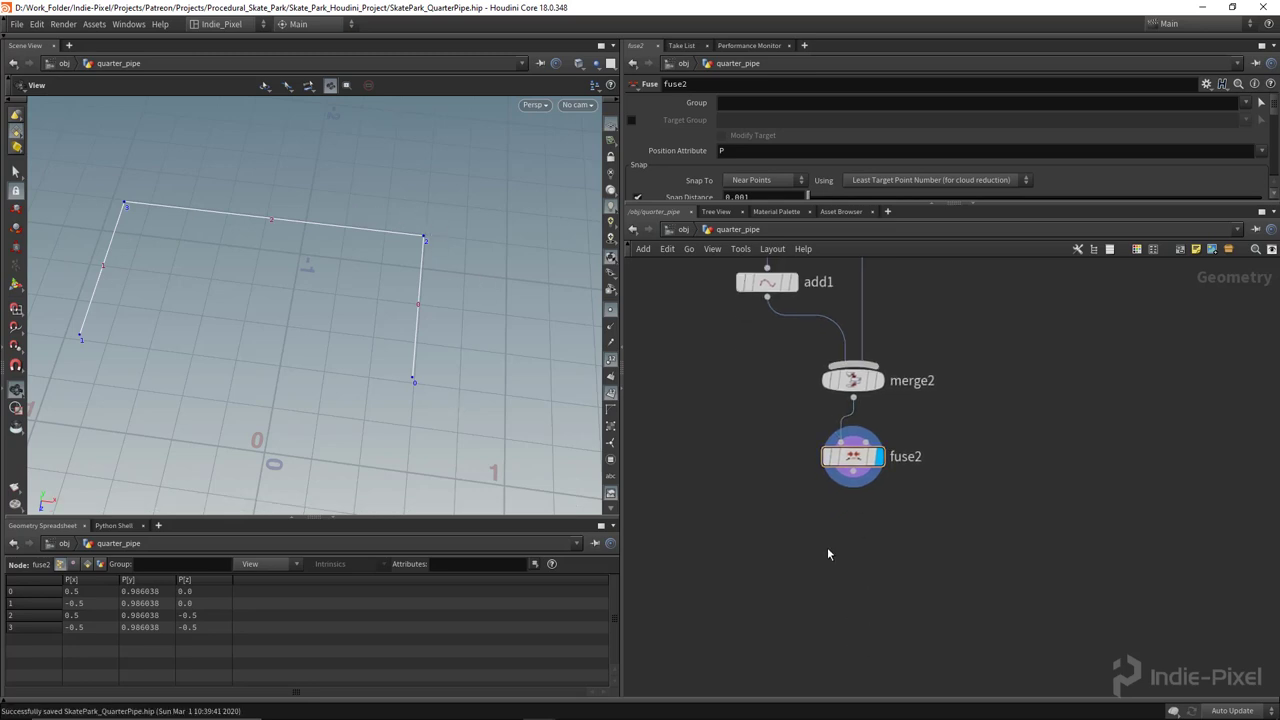
Step: Add a Join node below fuse2 and display its output
{"action": "key", "text": "Tab"}
{"action": "type", "text": "join"}
{"action": "key", "text": "Return"}
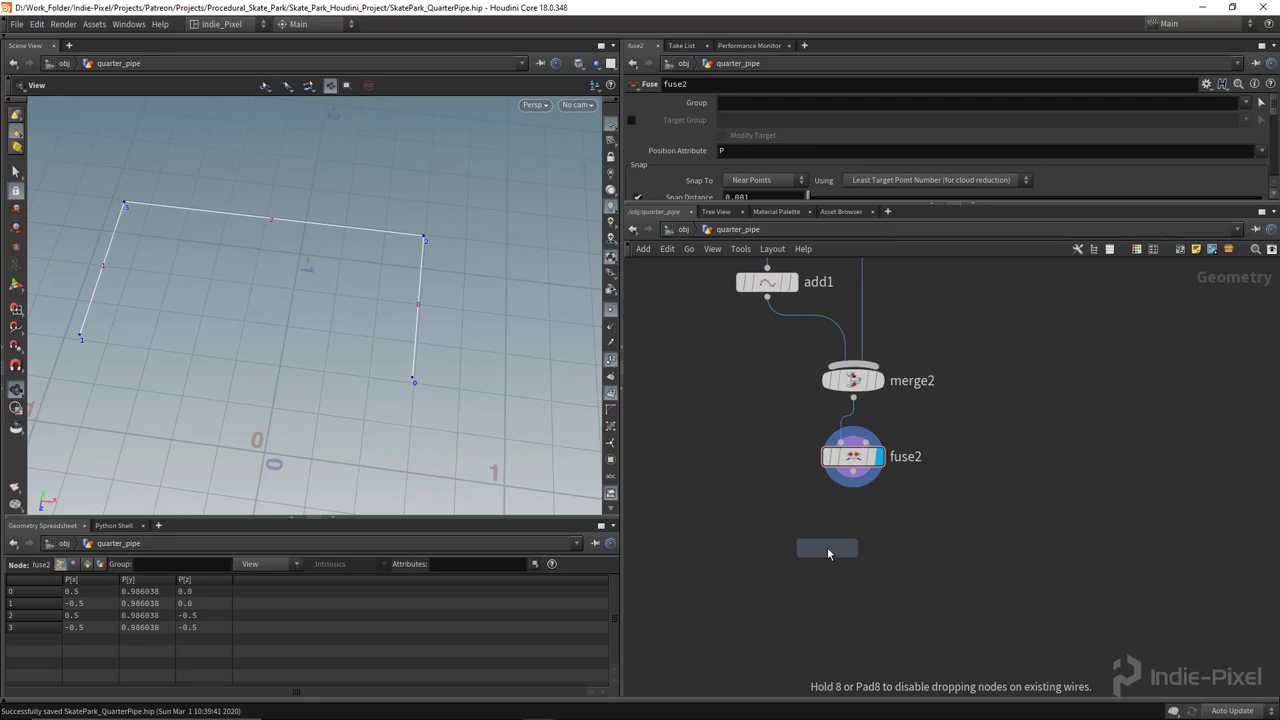
{"action": "left_click", "coordinate": [852, 527]}
{"action": "left_click_drag", "start_coordinate": [854, 482], "coordinate": [853, 515]}
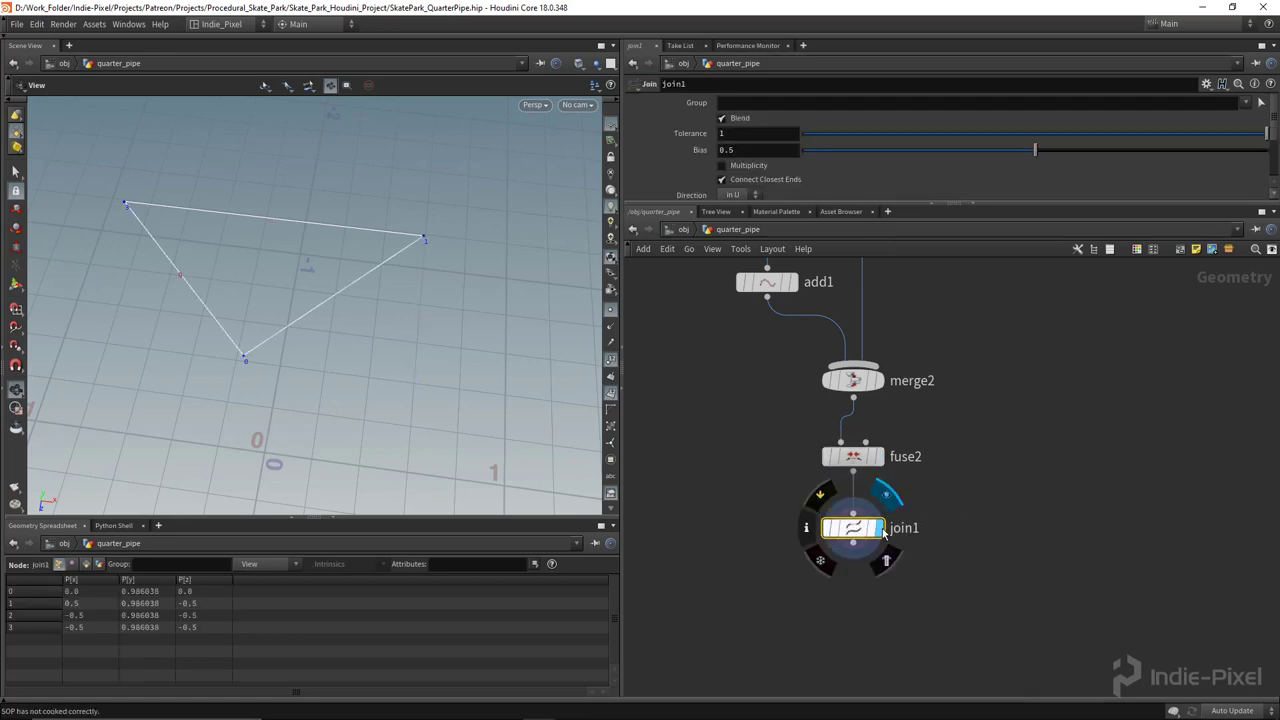
Step: Enable Only Connected on join1 so the three edges join into one curve
{"action": "left_click_drag", "start_coordinate": [988, 204], "coordinate": [985, 306]}
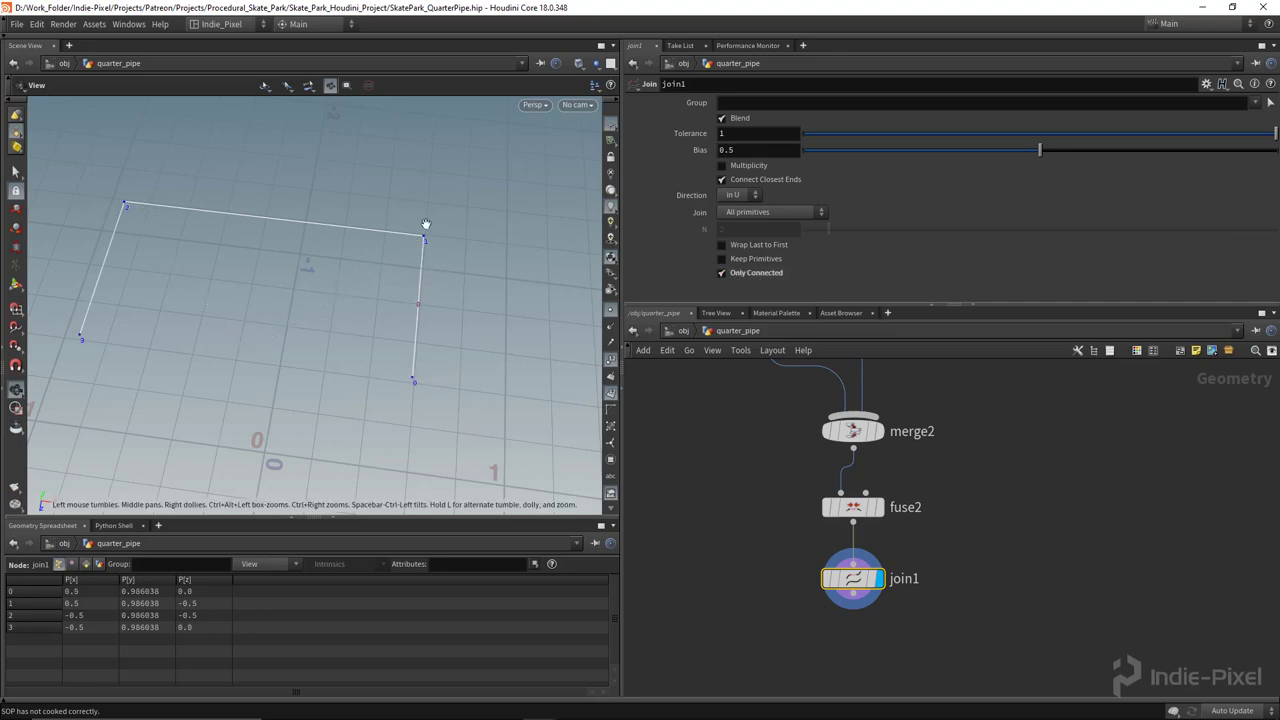
{"action": "left_click_drag", "start_coordinate": [118, 466], "coordinate": [266, 282]}
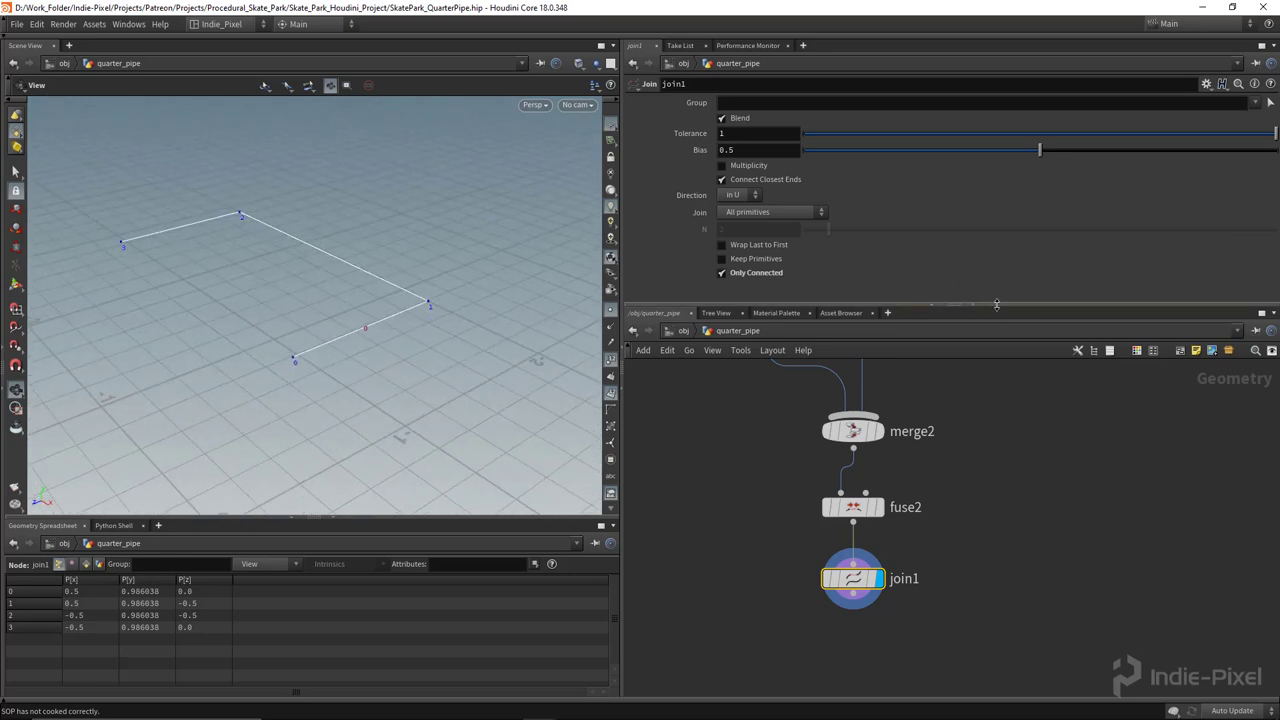
{"action": "left_click_drag", "start_coordinate": [996, 305], "coordinate": [996, 222]}
{"action": "left_click_drag", "start_coordinate": [451, 266], "coordinate": [220, 245]}
{"action": "left_click_drag", "start_coordinate": [407, 437], "coordinate": [356, 390]}
Step: Add a Transform node below and to the side of join1, wire join1 into it and display it
{"action": "middle_click_drag", "start_coordinate": [938, 638], "coordinate": [902, 540]}
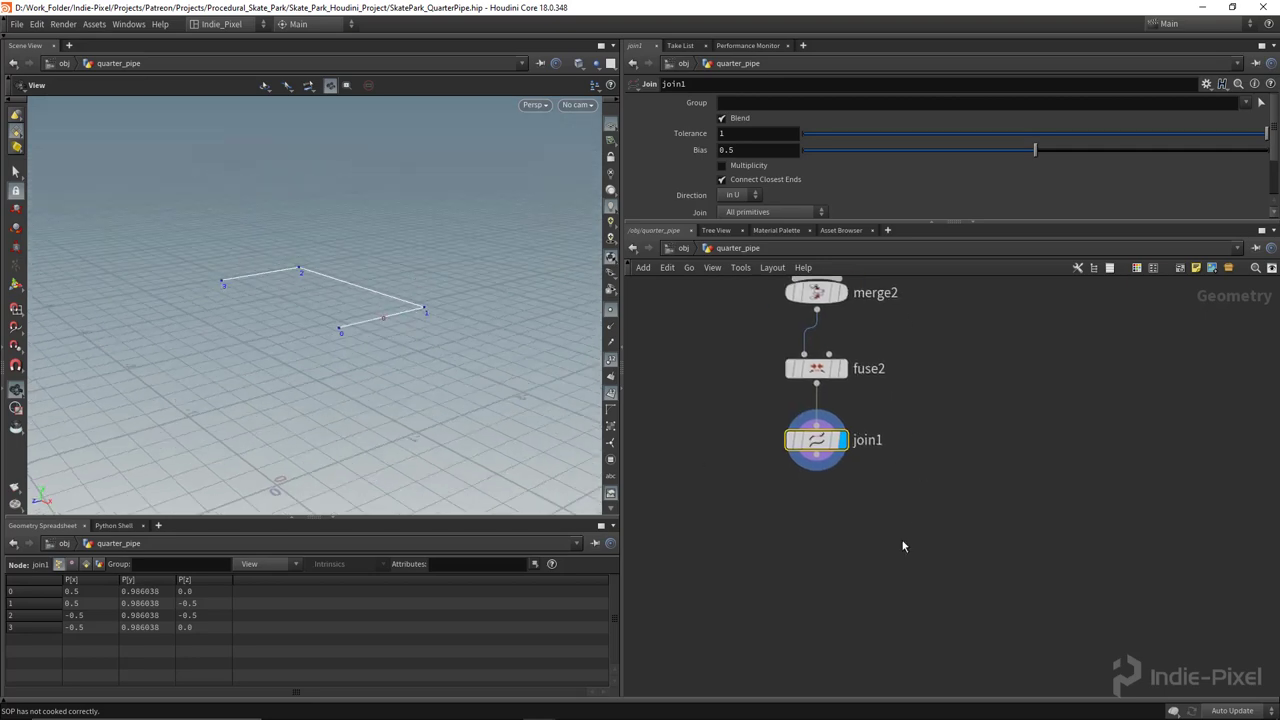
{"action": "key", "text": "Tab"}
{"action": "type", "text": "tr"}
{"action": "left_click", "coordinate": [1022, 164]}
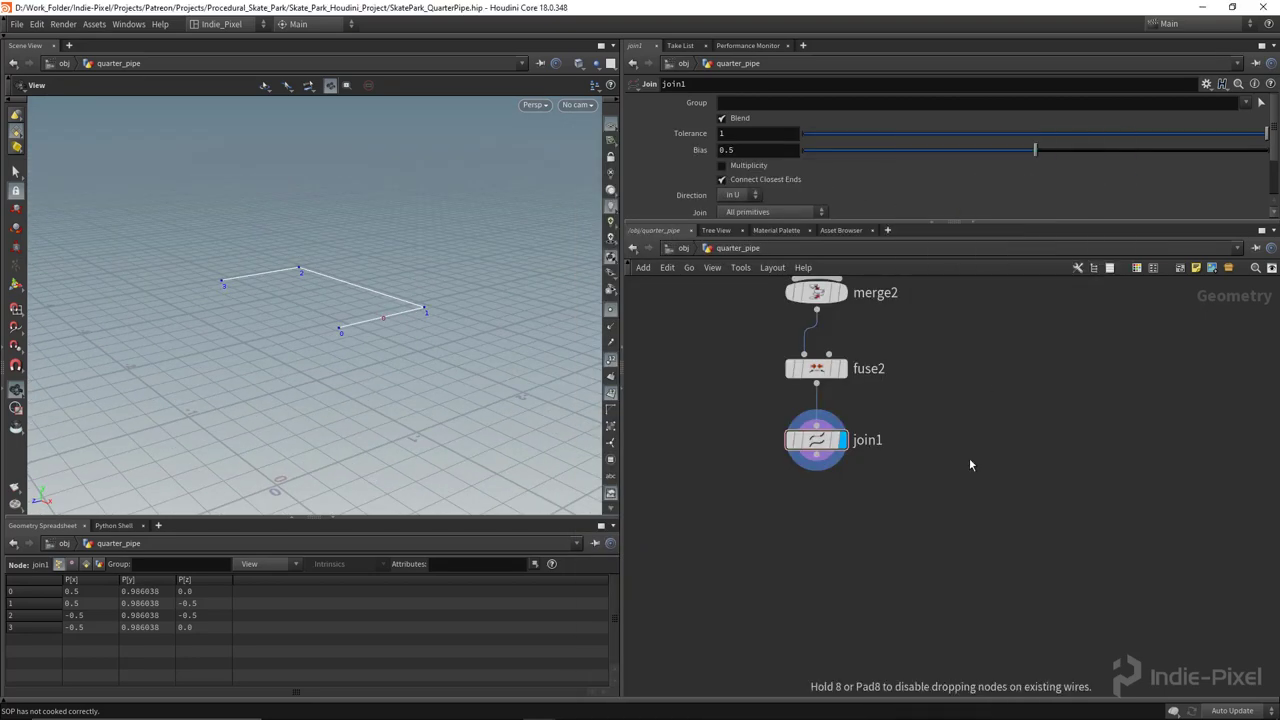
{"action": "left_click", "coordinate": [952, 519]}
{"action": "left_click", "coordinate": [818, 456]}
{"action": "left_click", "coordinate": [949, 497]}
{"action": "left_click", "coordinate": [989, 519]}
{"action": "left_click", "coordinate": [979, 515]}
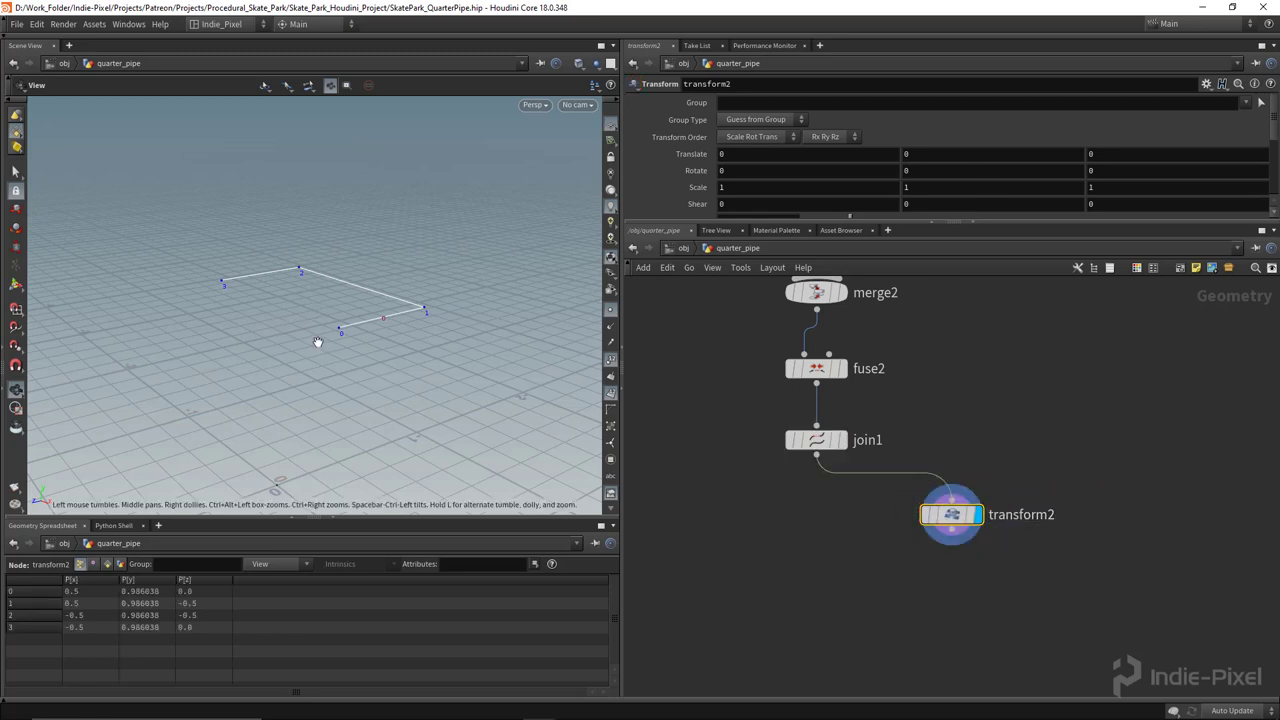
Step: Set the Y scale of transform2 to 0 to flatten the curve onto the ground plane
{"action": "left_click_drag", "start_coordinate": [990, 222], "coordinate": [988, 253]}
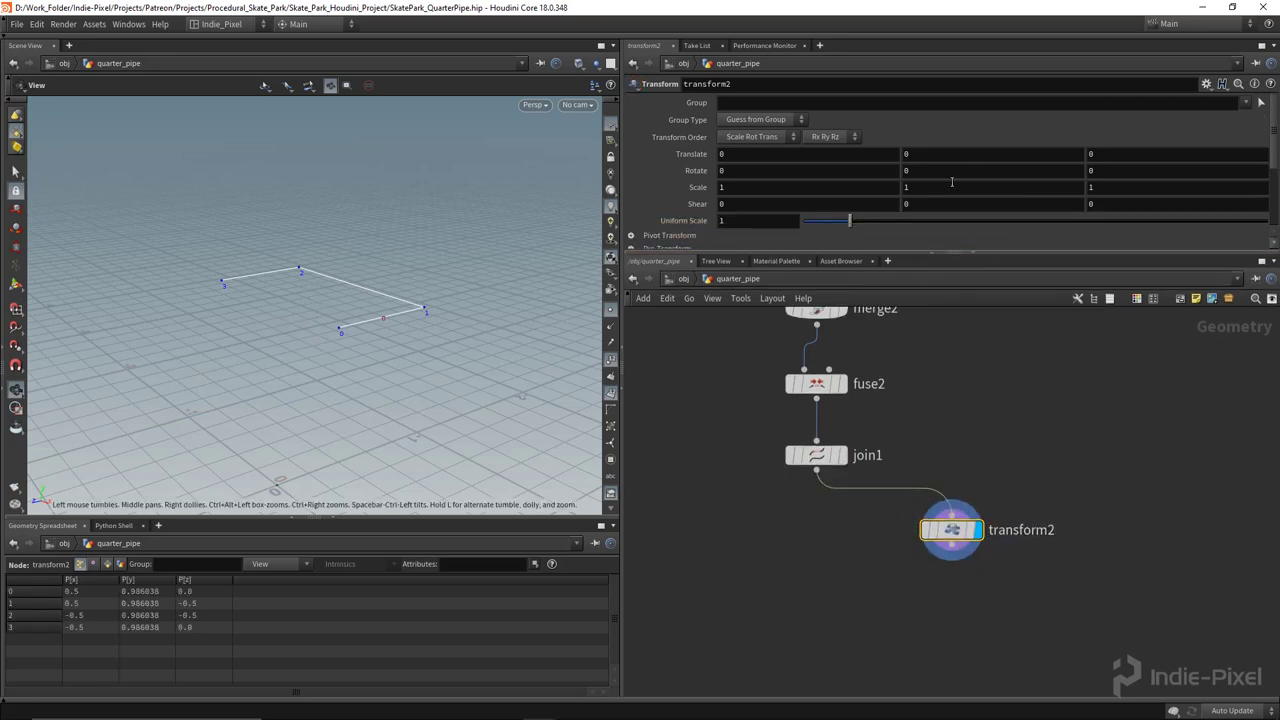
{"action": "key", "text": "Return"}
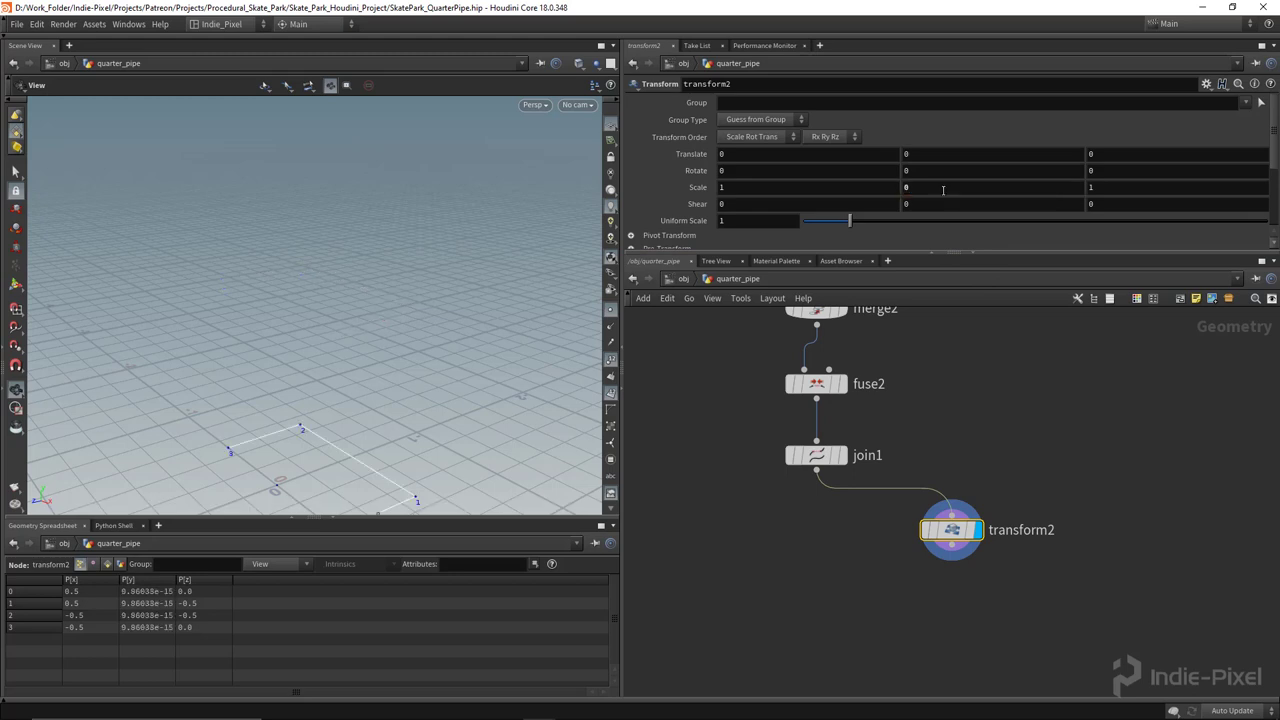
{"action": "scroll", "coordinate": [283, 323], "scroll_direction": "down", "scroll_amount": 3}
{"action": "middle_click_drag", "start_coordinate": [283, 323], "coordinate": [299, 266]}
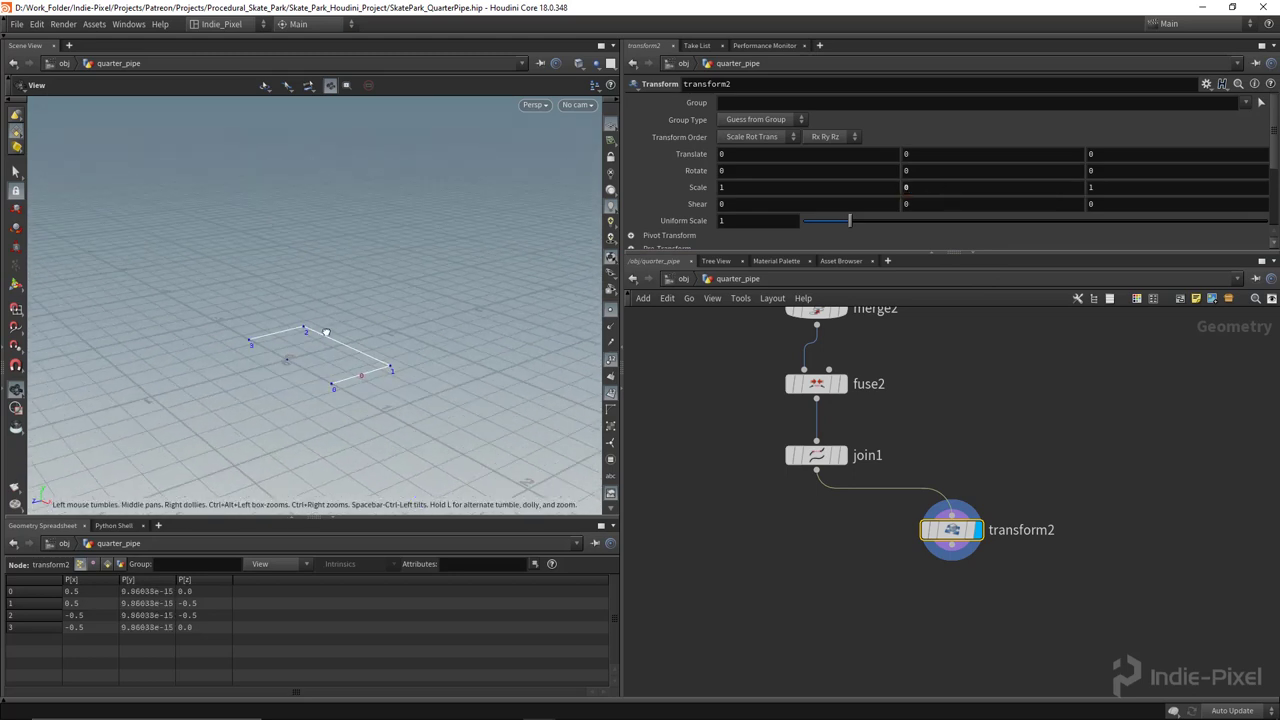
Step: Combine the outputs of join1 and transform2 in a Merge node below them and display it
{"action": "middle_click_drag", "start_coordinate": [834, 558], "coordinate": [815, 514]}
{"action": "left_click_drag", "start_coordinate": [716, 592], "coordinate": [1026, 370]}
{"action": "left_click_drag", "start_coordinate": [694, 566], "coordinate": [1032, 376]}
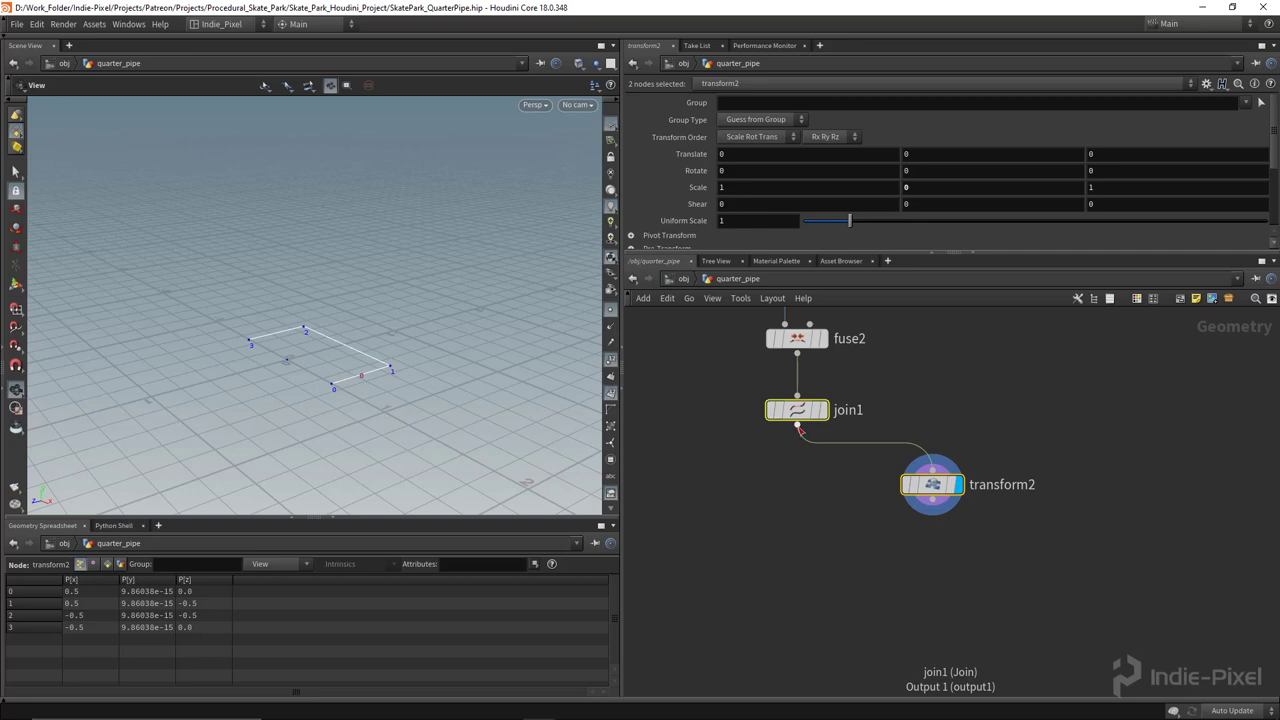
{"action": "left_click_drag", "start_coordinate": [798, 428], "coordinate": [845, 609], "text": "alt"}
{"action": "middle_click_drag", "start_coordinate": [895, 626], "coordinate": [891, 582]}
{"action": "left_click_drag", "start_coordinate": [330, 310], "coordinate": [362, 332]}
Step: Add a Skin node below merge3, wire the merged curves into it and display the surface
{"action": "middle_click_drag", "start_coordinate": [864, 666], "coordinate": [866, 592]}
{"action": "left_click", "coordinate": [866, 592]}
{"action": "key", "text": "Tab"}
{"action": "type", "text": "ski"}
{"action": "key", "text": "Return"}
{"action": "left_click", "coordinate": [843, 574]}
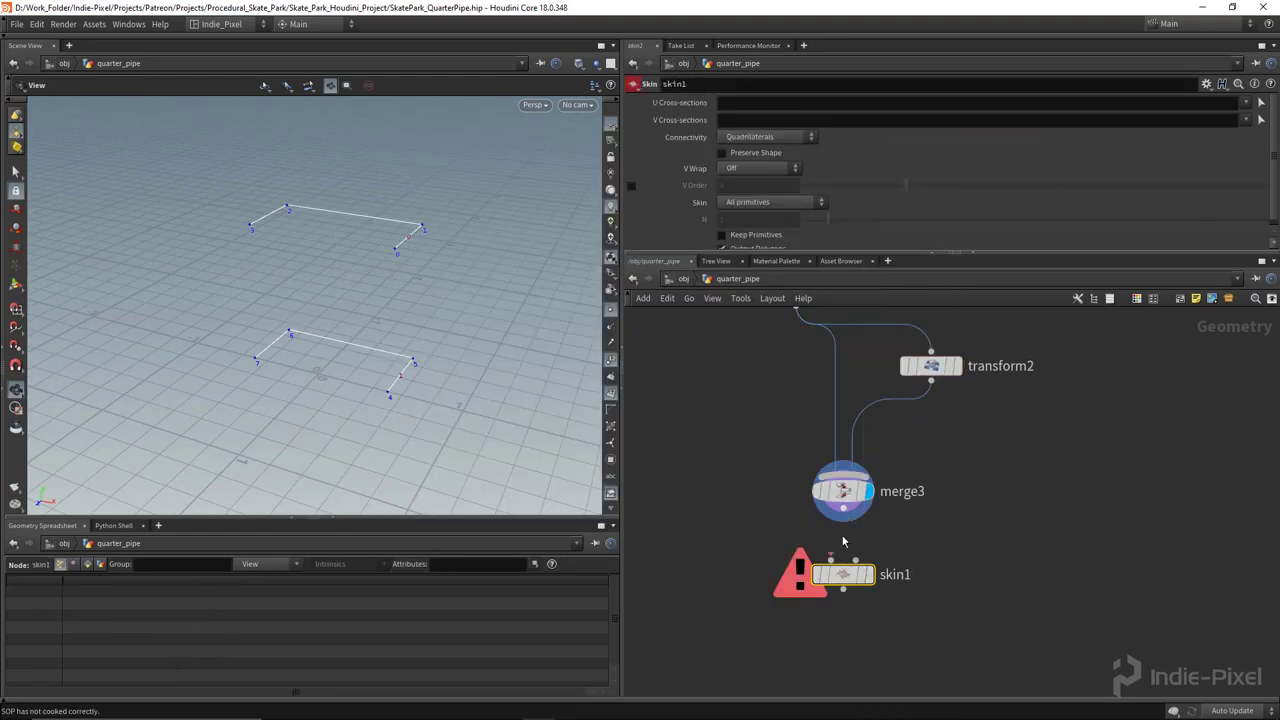
{"action": "left_click_drag", "start_coordinate": [264, 297], "coordinate": [225, 203]}
Step: Duplicate join1 to the side as a second branch from fuse2
{"action": "scroll", "coordinate": [911, 477], "scroll_direction": "down", "scroll_amount": 1}
{"action": "middle_click_drag", "start_coordinate": [910, 492], "coordinate": [932, 587]}
{"action": "scroll", "coordinate": [804, 440], "scroll_direction": "up", "scroll_amount": 2}
{"action": "middle_click_drag", "start_coordinate": [817, 449], "coordinate": [884, 494]}
{"action": "left_click_drag", "start_coordinate": [918, 459], "coordinate": [811, 457]}
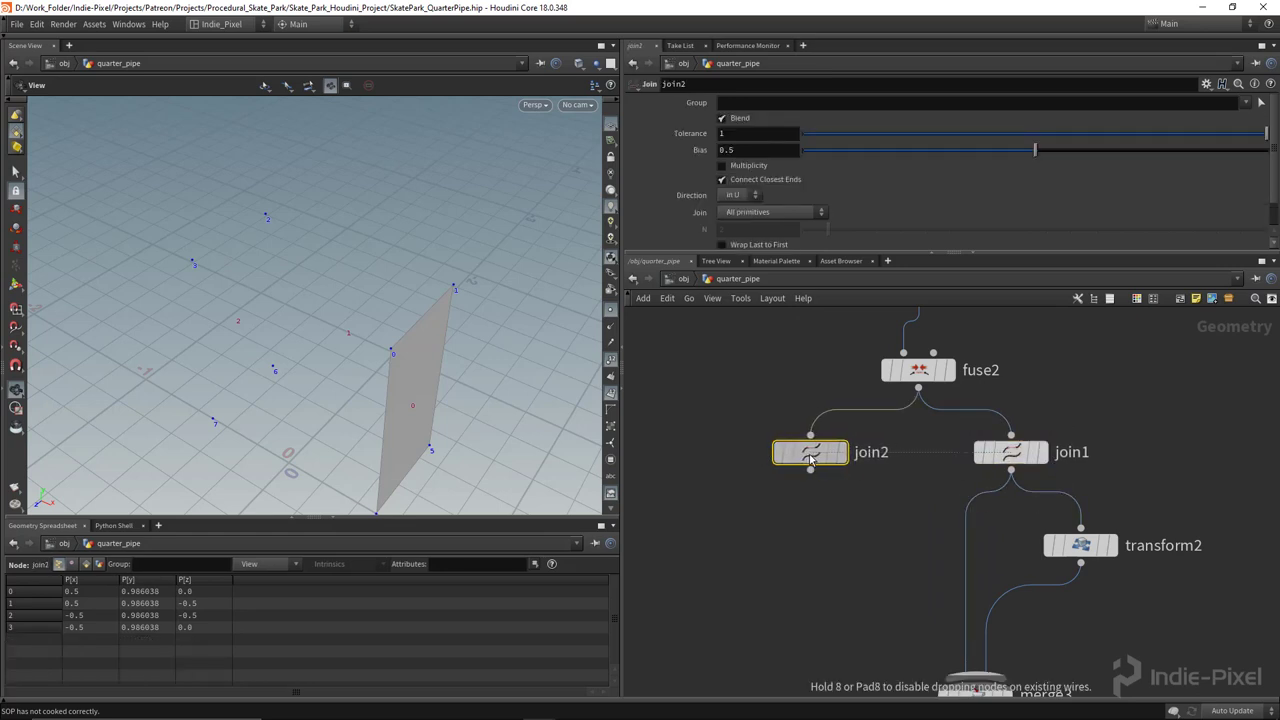
{"action": "mouse_move", "coordinate": [1018, 455]}
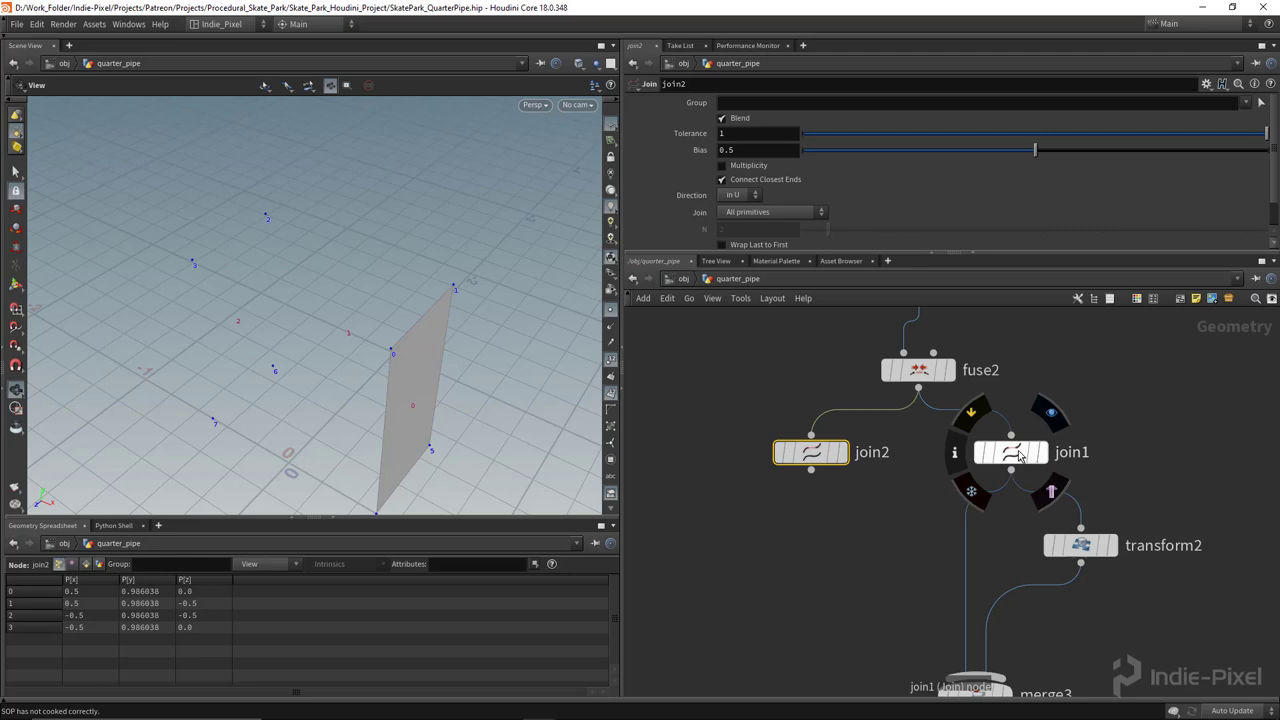
{"action": "left_click_drag", "start_coordinate": [1018, 458], "coordinate": [1160, 453], "text": "alt"}
{"action": "key", "text": "ctrl+z"}
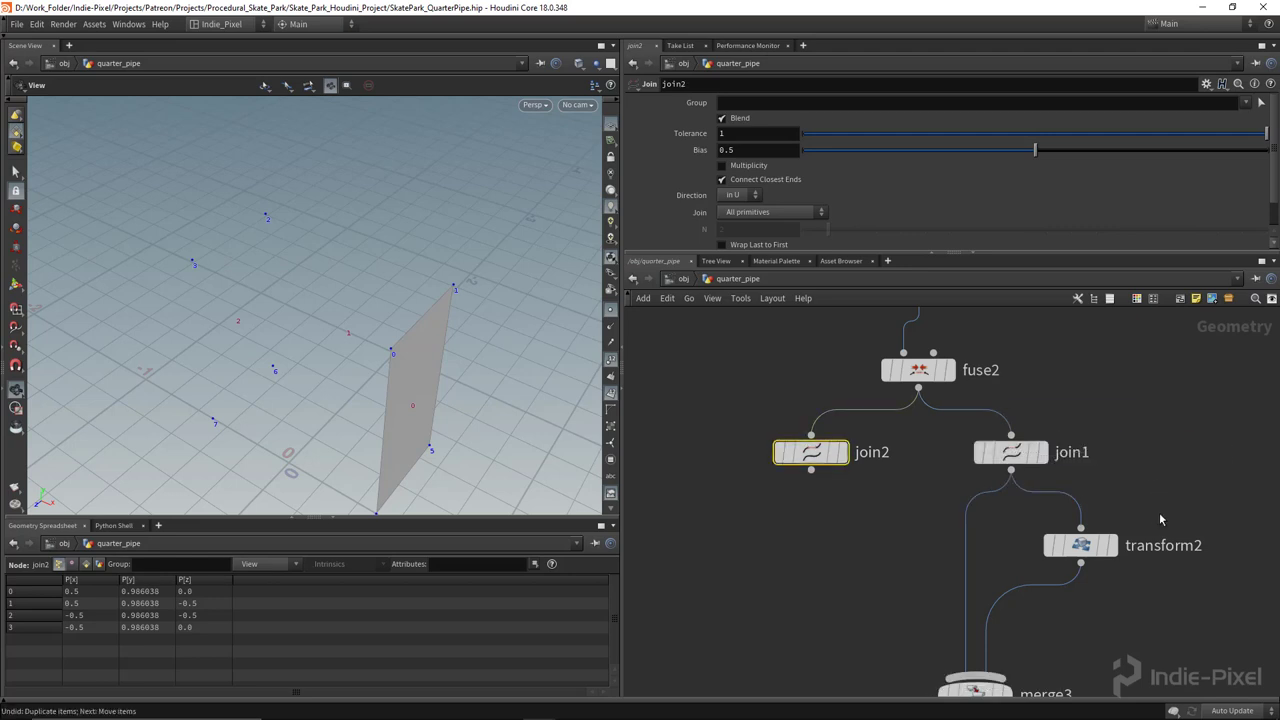
Step: Display join2 and enable Wrap Last to First in its parameters
{"action": "left_click_drag", "start_coordinate": [1015, 252], "coordinate": [1002, 310]}
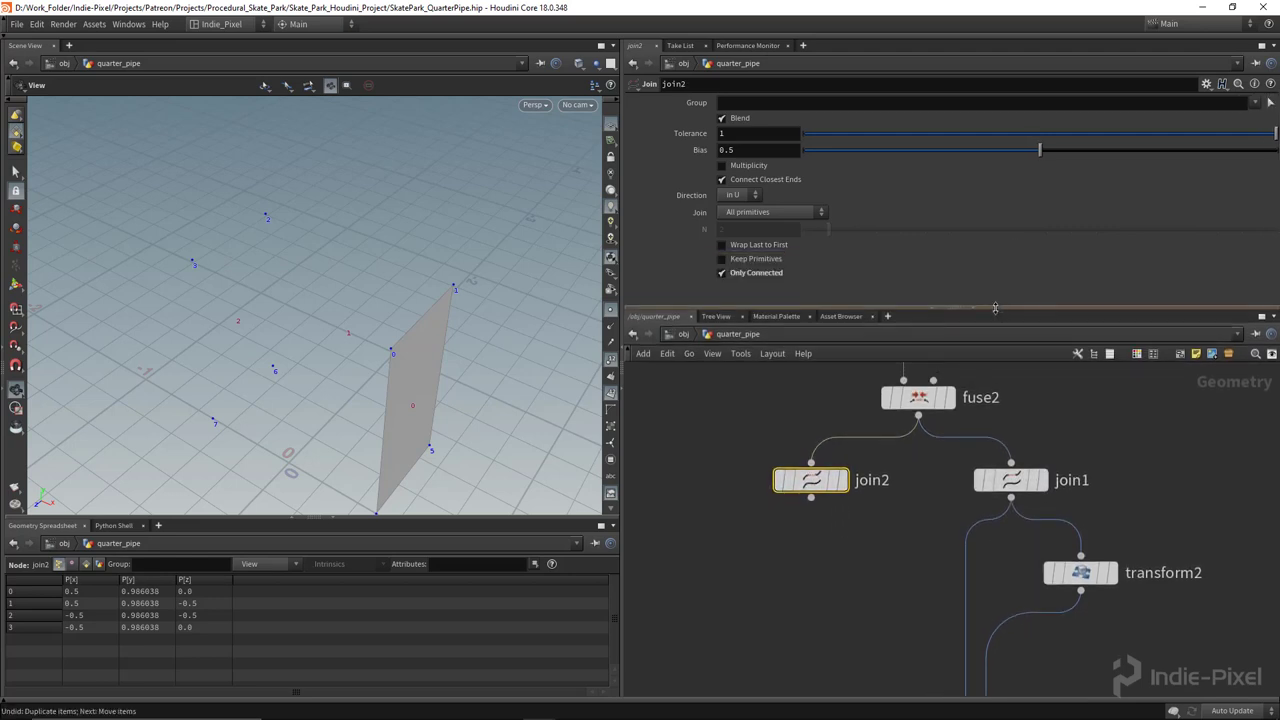
{"action": "left_click", "coordinate": [843, 480]}
{"action": "left_click_drag", "start_coordinate": [372, 325], "coordinate": [386, 325]}
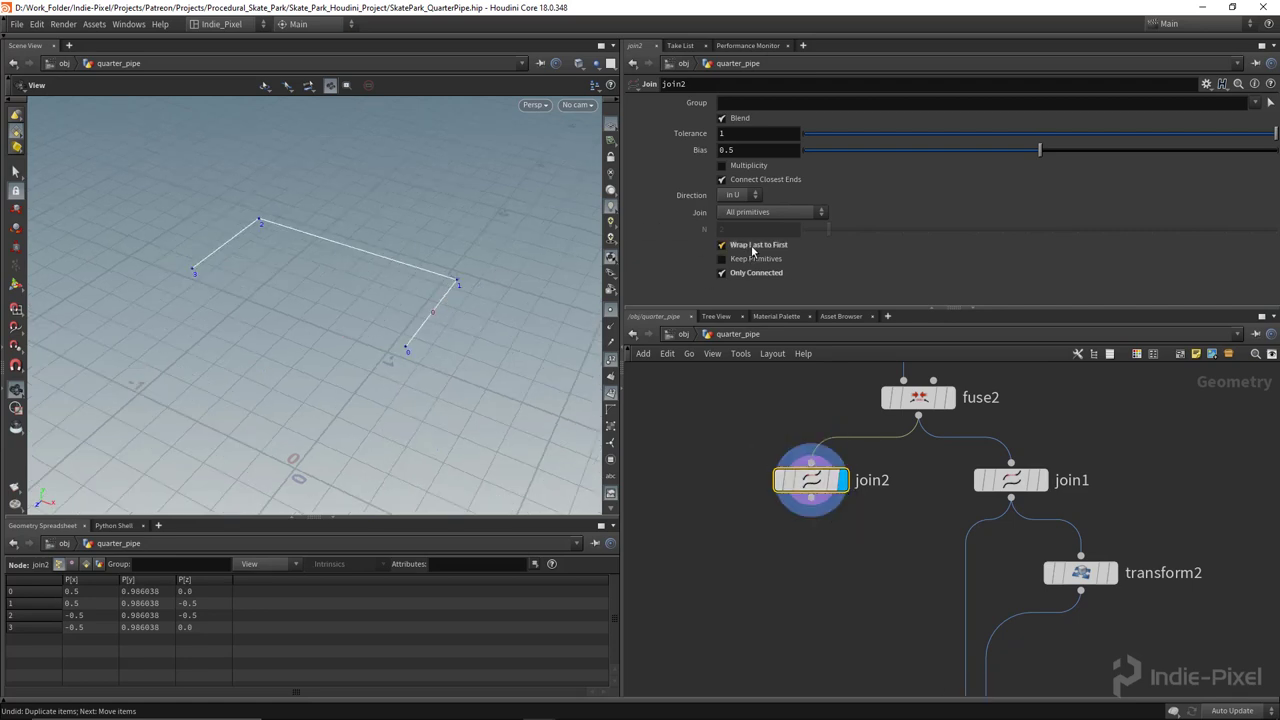
{"action": "left_click_drag", "start_coordinate": [512, 323], "coordinate": [430, 290]}
Step: Disable Only Connected and Blend on join2 to close the outline into a full top face
{"action": "left_click", "coordinate": [722, 273]}
{"action": "mouse_move", "coordinate": [380, 255]}
{"action": "left_mouse_down"}
{"action": "mouse_move", "coordinate": [360, 242]}
{"action": "mouse_move", "coordinate": [340, 250]}
{"action": "mouse_move", "coordinate": [362, 244]}
{"action": "left_mouse_up"}
{"action": "left_click_drag", "start_coordinate": [265, 268], "coordinate": [251, 246]}
{"action": "right_click_drag", "start_coordinate": [253, 247], "coordinate": [375, 256]}
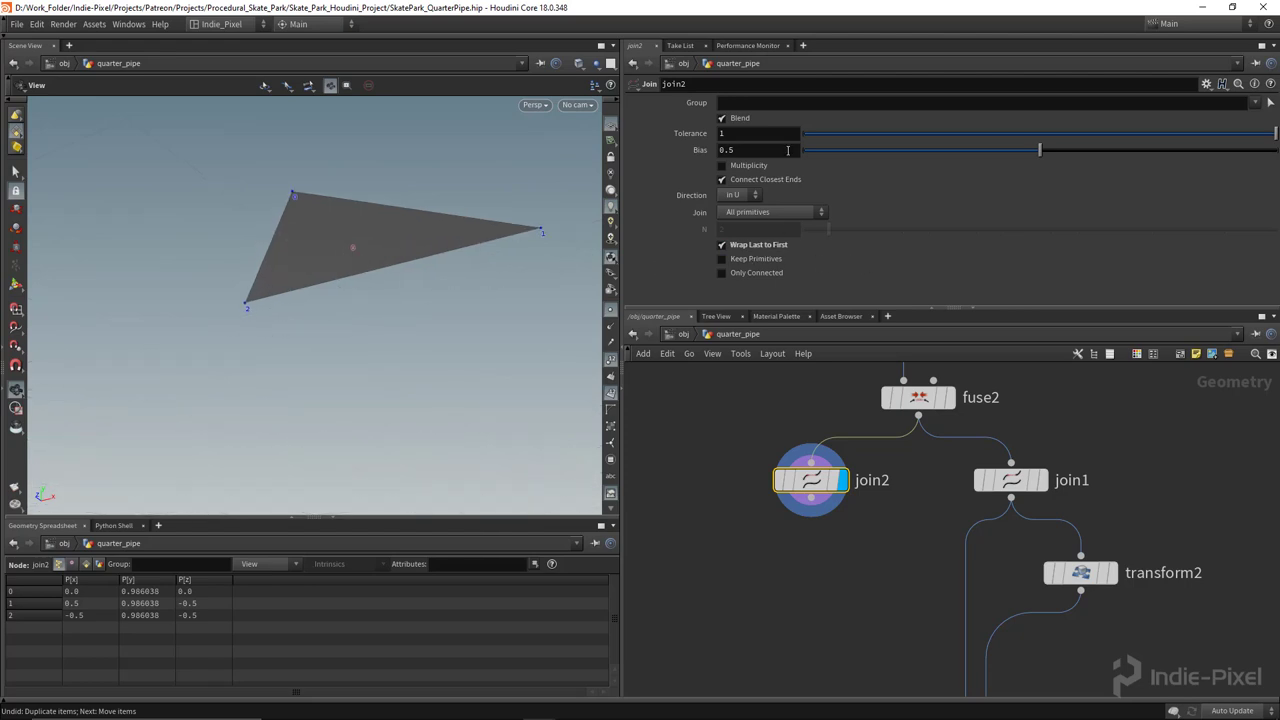
{"action": "left_click", "coordinate": [723, 118]}
{"action": "mouse_move", "coordinate": [369, 225]}
{"action": "left_mouse_down"}
{"action": "mouse_move", "coordinate": [369, 337]}
{"action": "mouse_move", "coordinate": [366, 223]}
{"action": "left_mouse_up"}
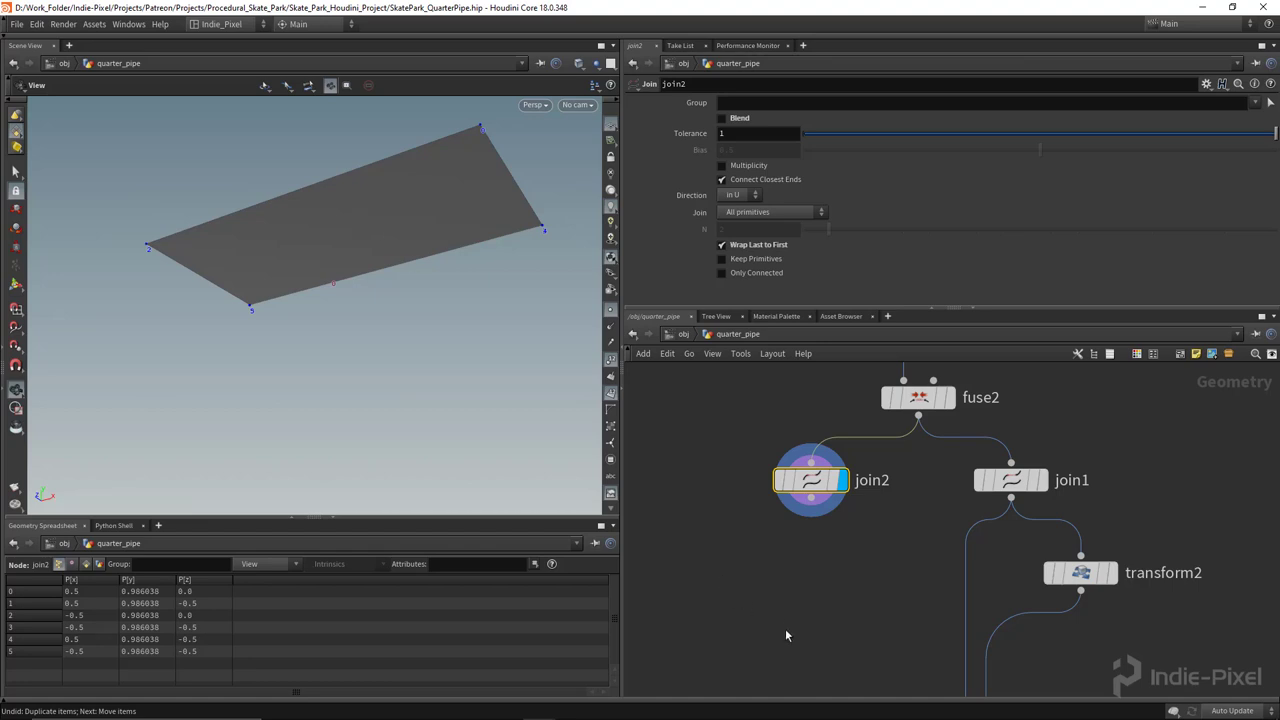
Step: Add a Reverse node below join2, wire join2 into it and display it to flip the top face
{"action": "middle_click_drag", "start_coordinate": [785, 631], "coordinate": [785, 589]}
{"action": "left_click", "coordinate": [787, 583]}
{"action": "key", "text": "Tab"}
{"action": "type", "text": "rev"}
{"action": "key", "text": "Return"}
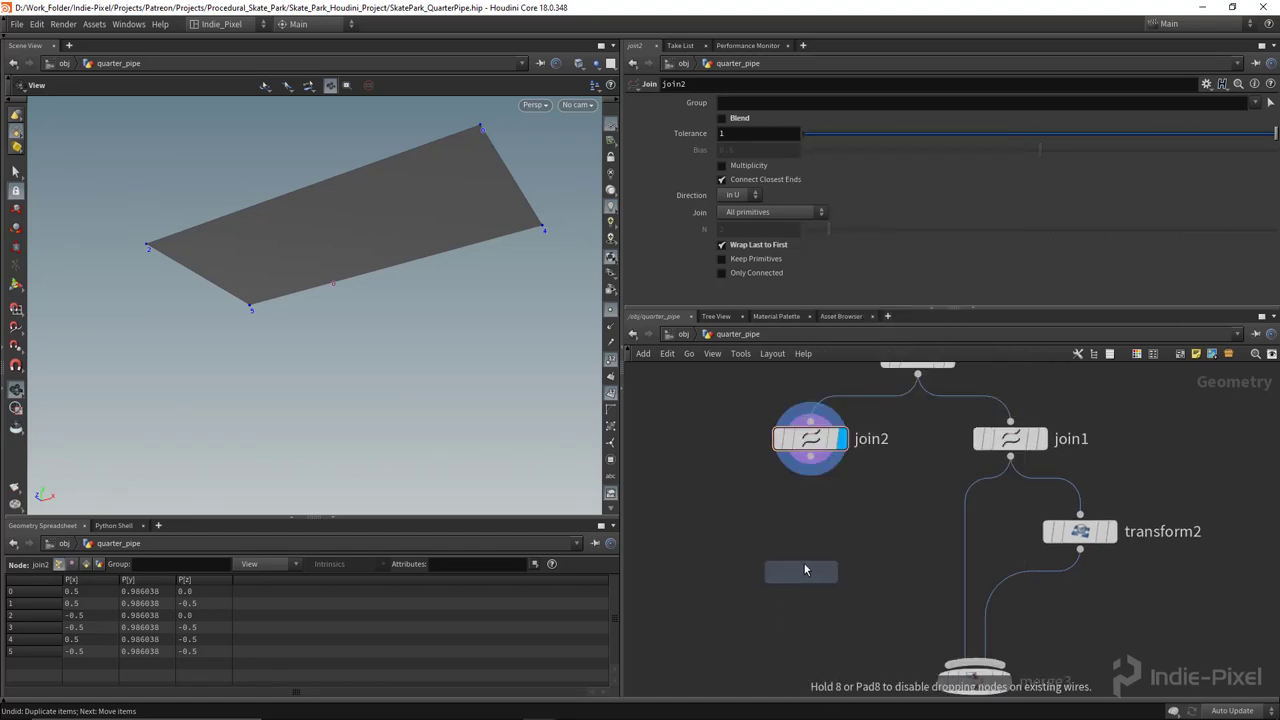
{"action": "left_click", "coordinate": [808, 566]}
{"action": "left_click", "coordinate": [810, 457]}
{"action": "left_click", "coordinate": [810, 546]}
{"action": "left_click", "coordinate": [842, 564]}
{"action": "left_click_drag", "start_coordinate": [463, 301], "coordinate": [437, 363]}
Step: Move reverse3 down the network so it sits level beside skin1
{"action": "scroll", "coordinate": [437, 363], "scroll_direction": "down", "scroll_amount": 3}
{"action": "scroll", "coordinate": [900, 550], "scroll_direction": "down", "scroll_amount": 3}
{"action": "middle_click_drag", "start_coordinate": [900, 556], "coordinate": [877, 437]}
{"action": "left_click_drag", "start_coordinate": [812, 445], "coordinate": [827, 598]}
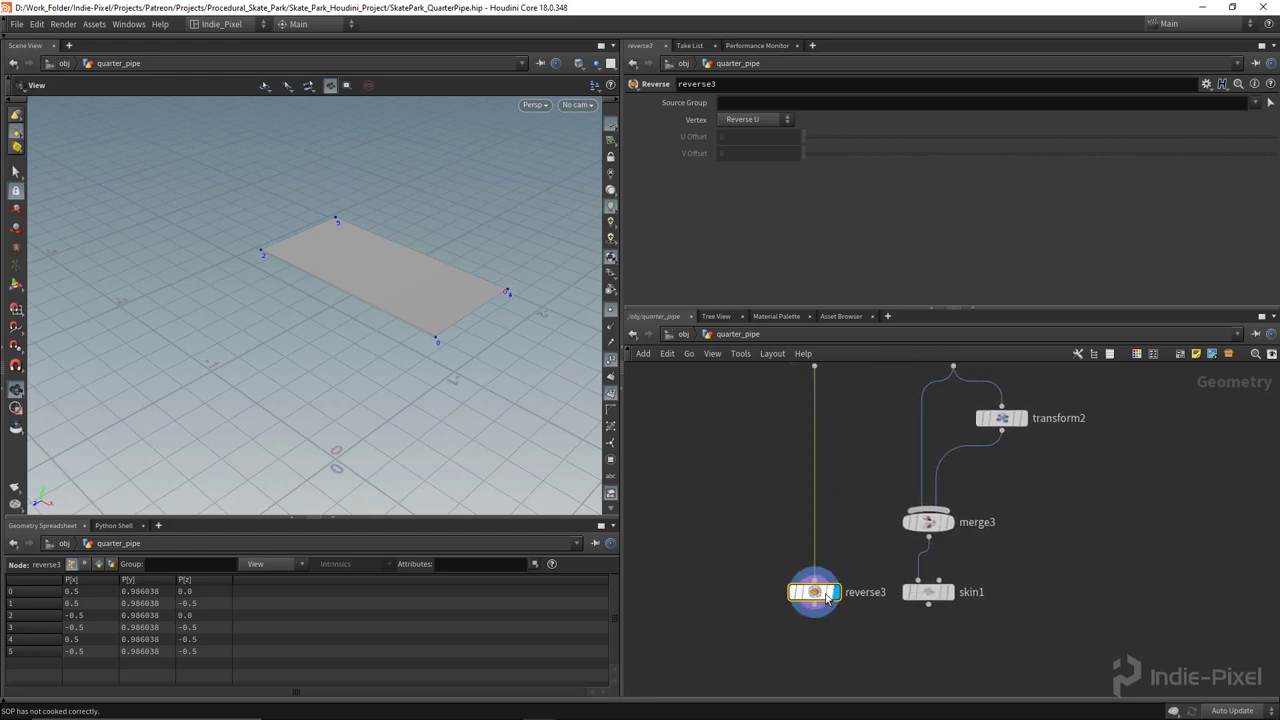
Step: Merge reverse3 and skin1 into a Merge node below them and display the combined deck
{"action": "scroll", "coordinate": [873, 526], "scroll_direction": "down", "scroll_amount": 1}
{"action": "middle_click_drag", "start_coordinate": [872, 535], "coordinate": [869, 505]}
{"action": "left_click_drag", "start_coordinate": [760, 628], "coordinate": [995, 531]}
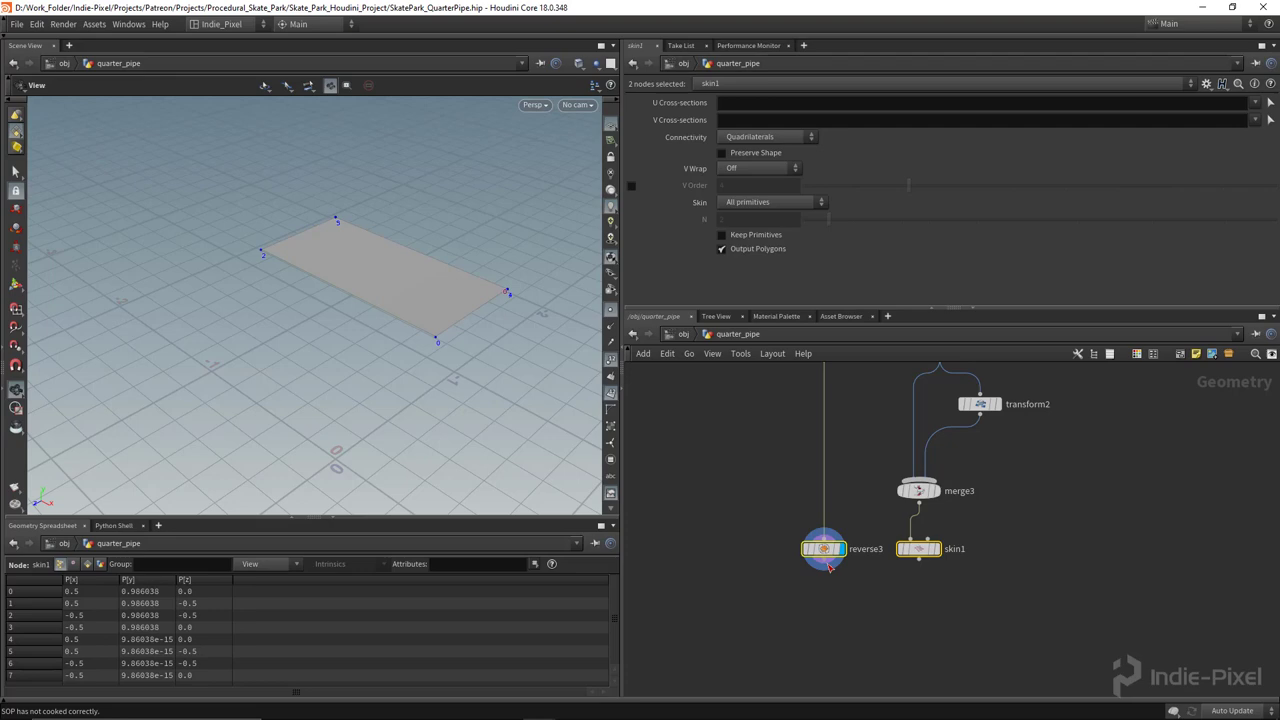
{"action": "left_click_drag", "start_coordinate": [826, 562], "coordinate": [873, 617], "text": "alt"}
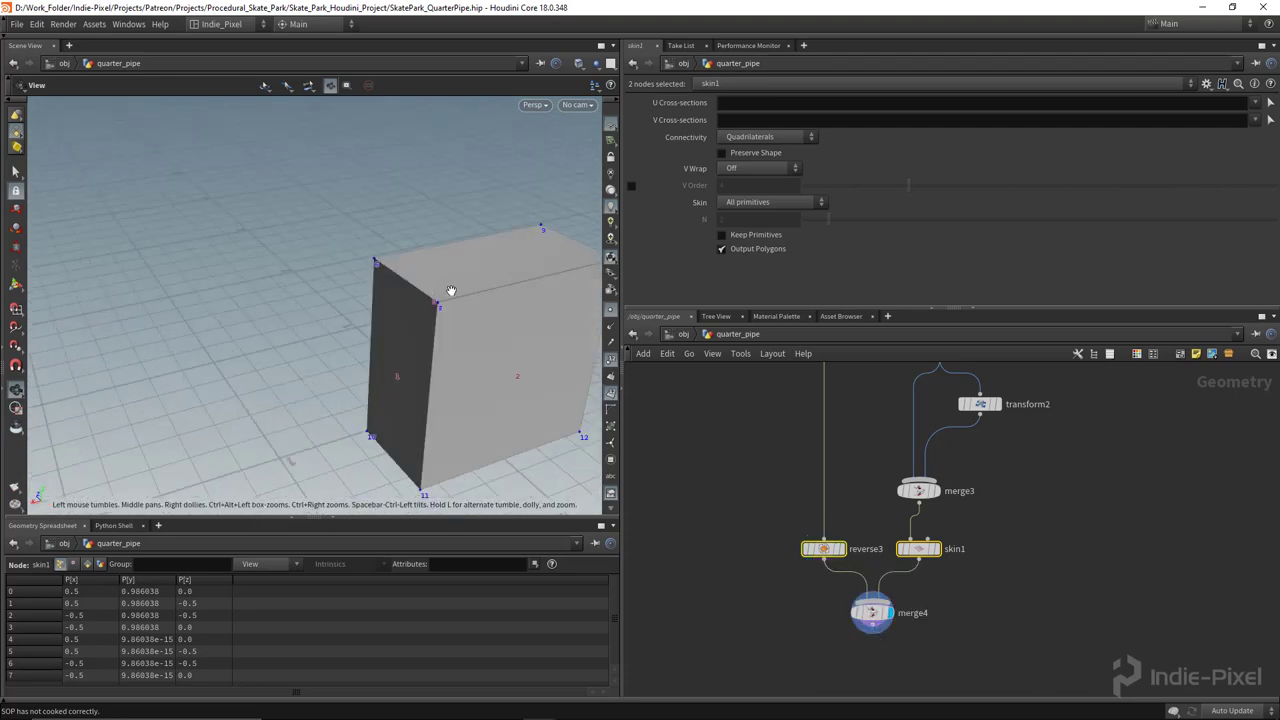
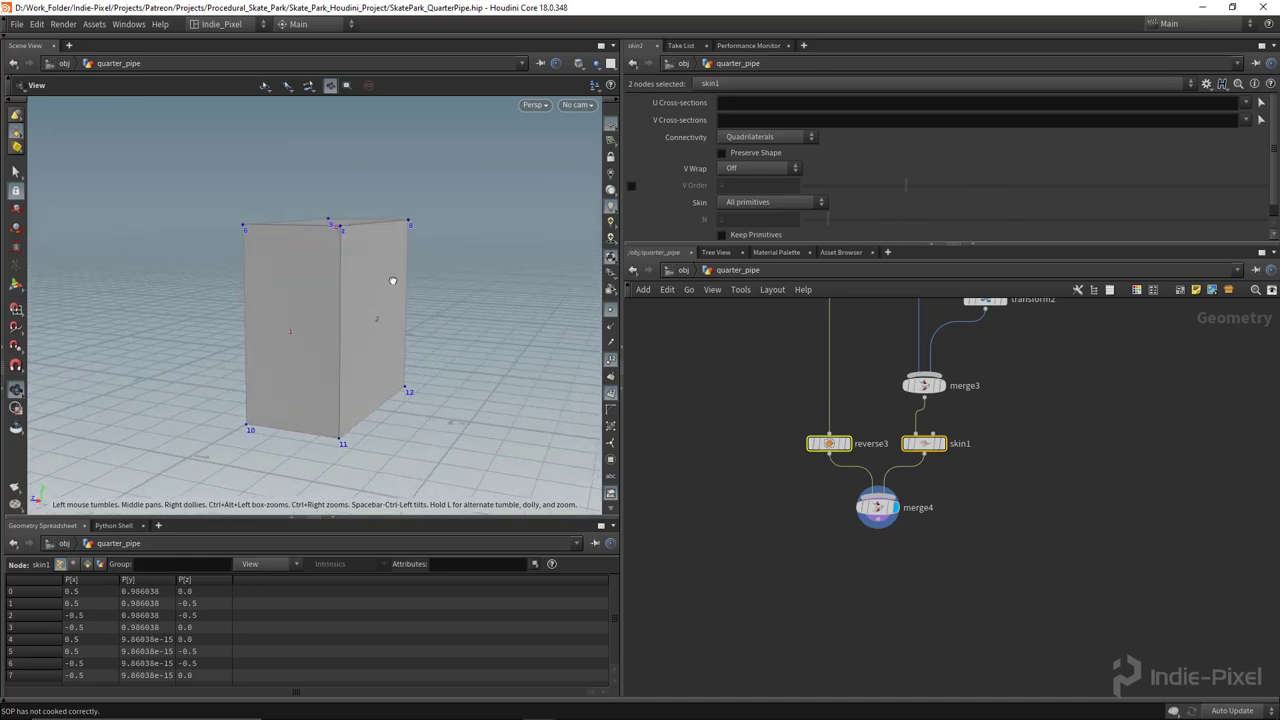
Step: Move merge4 further down to leave room beneath reverse3 and skin1
{"action": "middle_click_drag", "start_coordinate": [831, 552], "coordinate": [836, 529]}
{"action": "scroll", "coordinate": [860, 514], "scroll_direction": "up", "scroll_amount": 4}
{"action": "left_click", "coordinate": [882, 445]}
{"action": "left_click_drag", "start_coordinate": [882, 445], "coordinate": [880, 566]}
{"action": "key", "text": "Tab"}
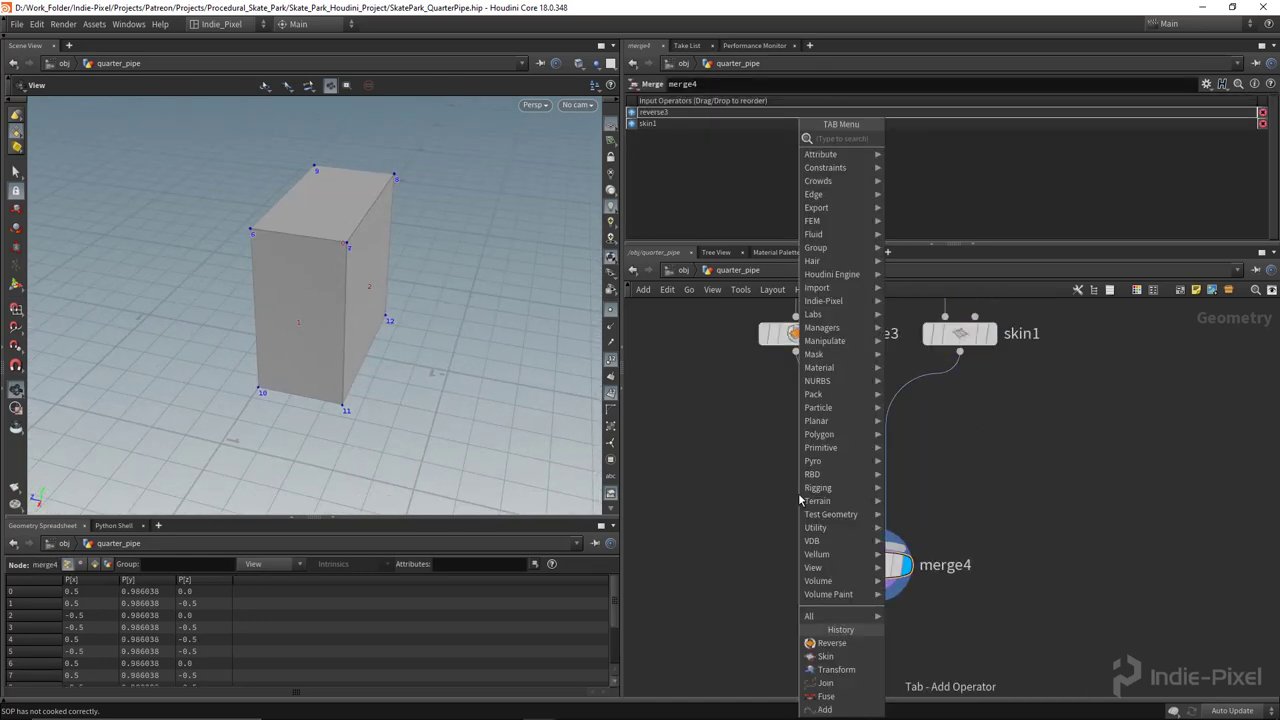
{"action": "type", "text": "group"}
{"action": "key", "text": "Return"}
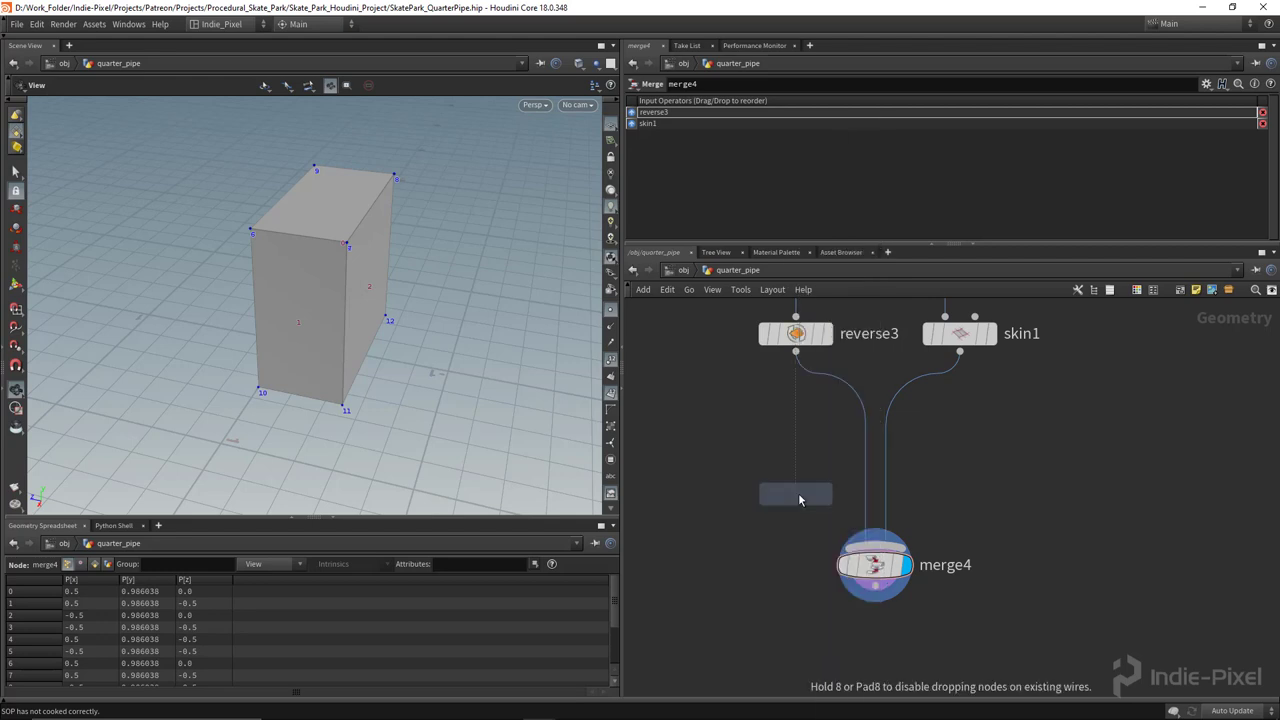
{"action": "left_click", "coordinate": [807, 457]}
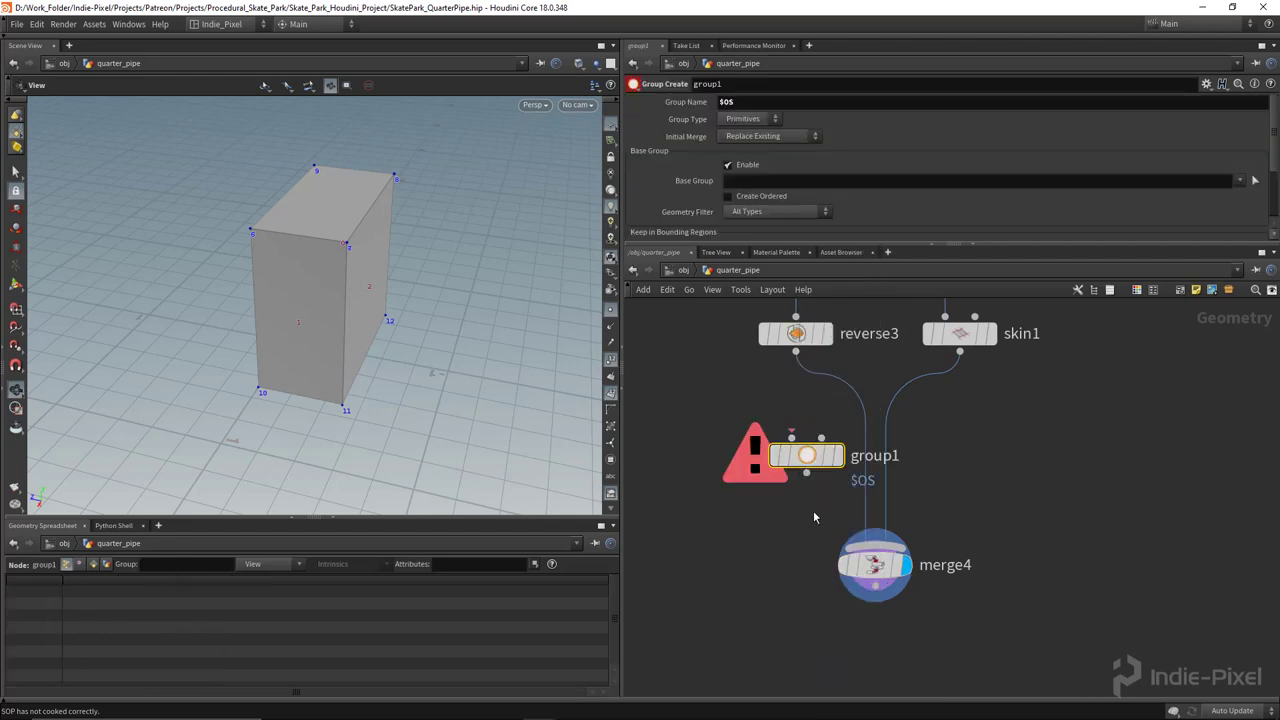
{"action": "key", "text": "Delete"}
Step: Add a UV Unwrap node below merge4, wire merge4 into it and display it
{"action": "middle_click_drag", "start_coordinate": [846, 600], "coordinate": [834, 500]}
{"action": "left_click", "coordinate": [860, 464]}
{"action": "left_click_drag", "start_coordinate": [860, 464], "coordinate": [862, 413]}
{"action": "key", "text": "Tab"}
{"action": "type", "text": "un"}
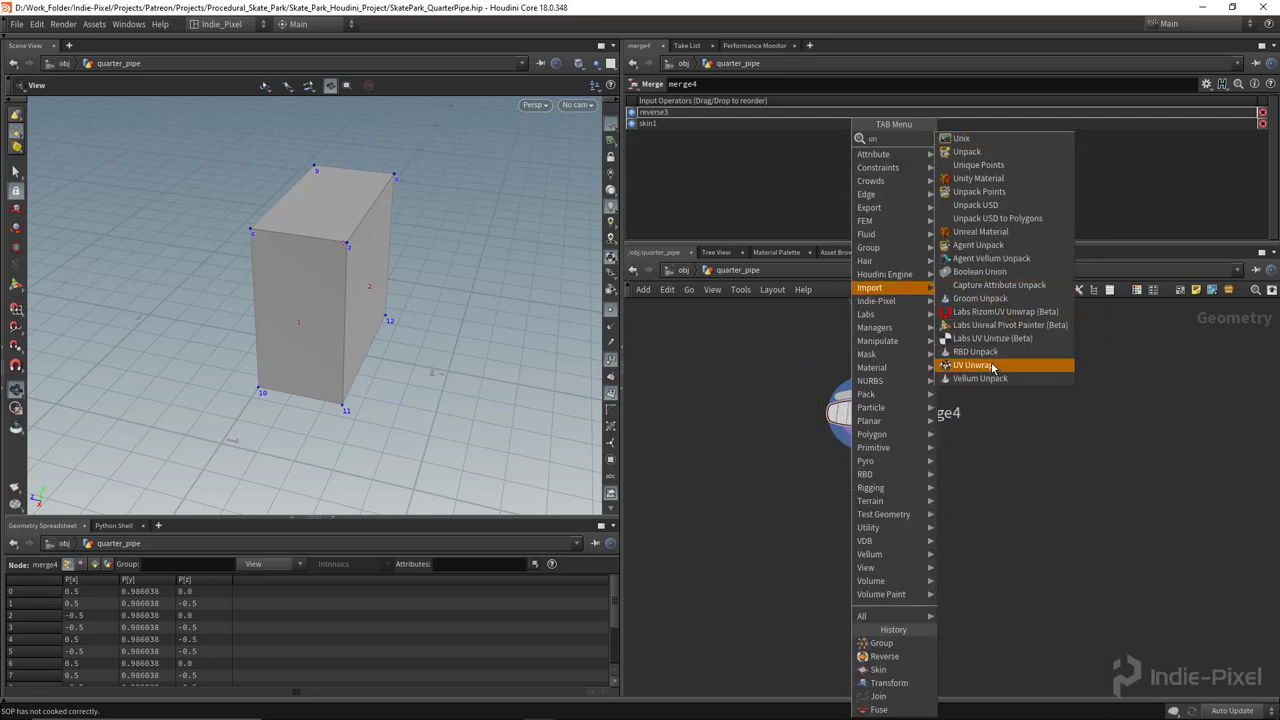
{"action": "left_click", "coordinate": [982, 366]}
{"action": "left_click", "coordinate": [864, 516]}
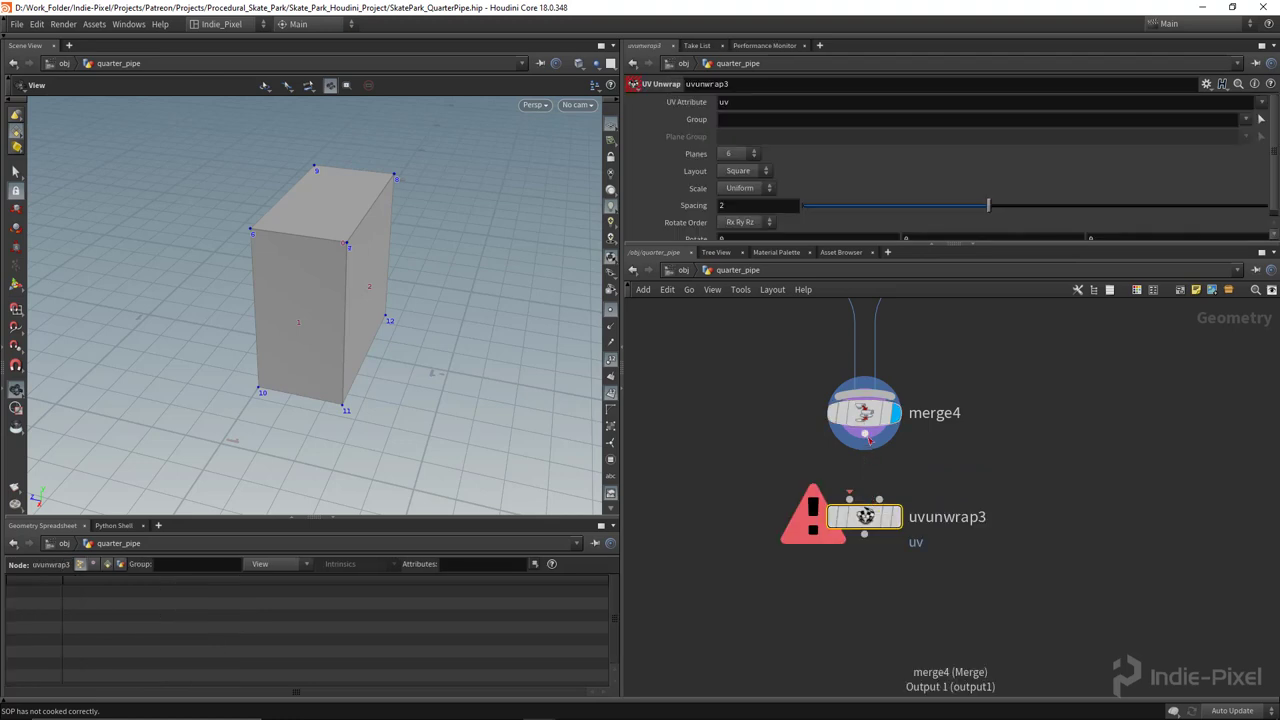
{"action": "left_click", "coordinate": [894, 516]}
{"action": "left_click_drag", "start_coordinate": [383, 306], "coordinate": [326, 303]}
Step: Save the scene and examine the deck's UV layout in the UV view
{"action": "key", "text": "u"}
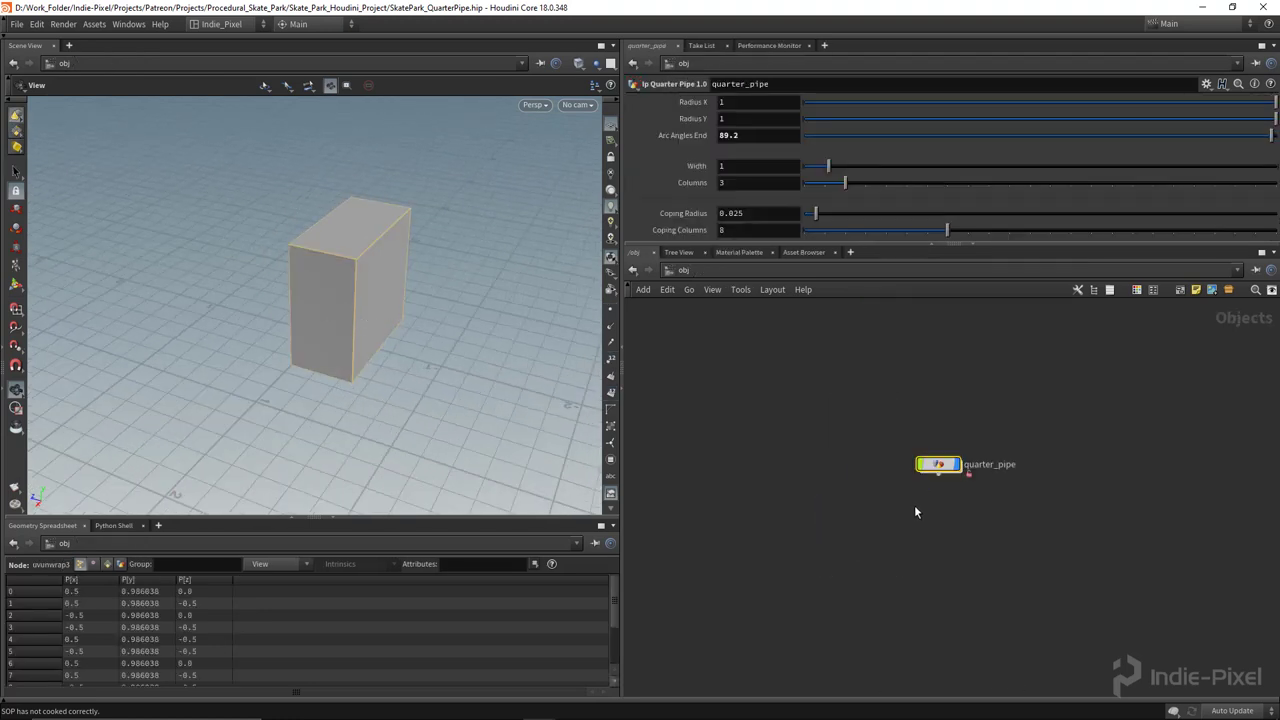
{"action": "key", "text": "i"}
{"action": "left_click_drag", "start_coordinate": [414, 434], "coordinate": [379, 425]}
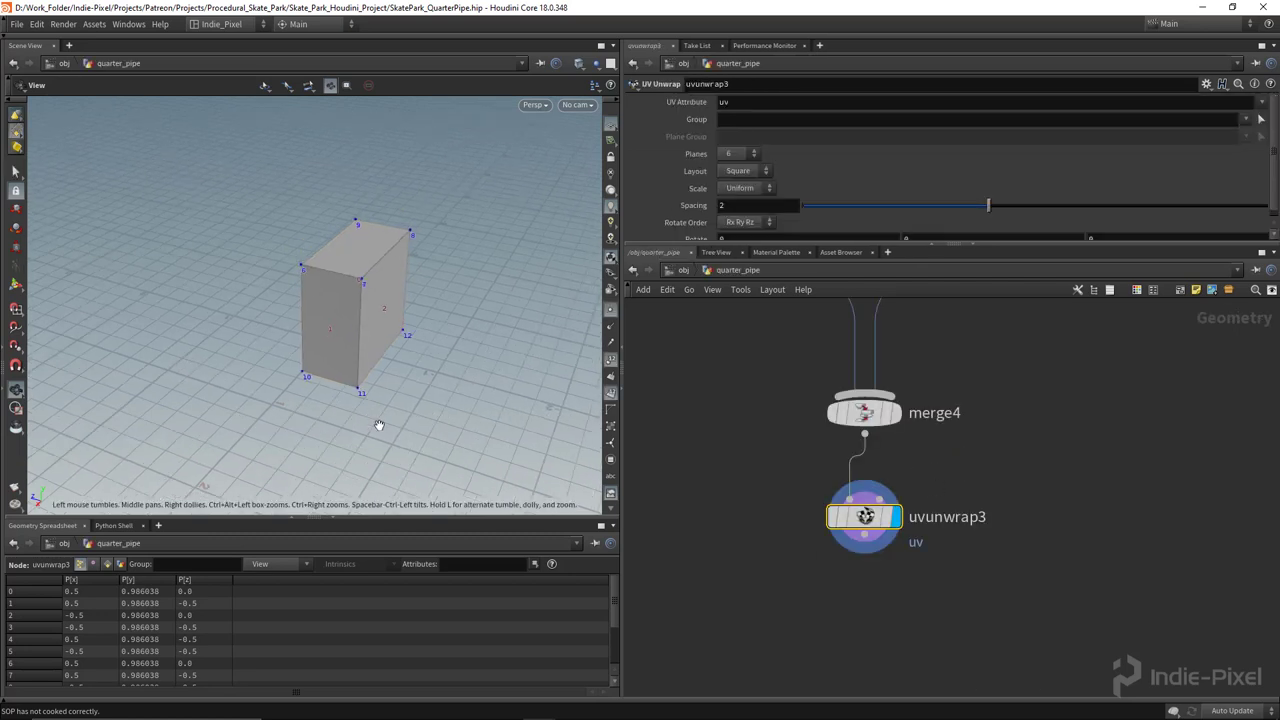
{"action": "key", "text": "space+5"}
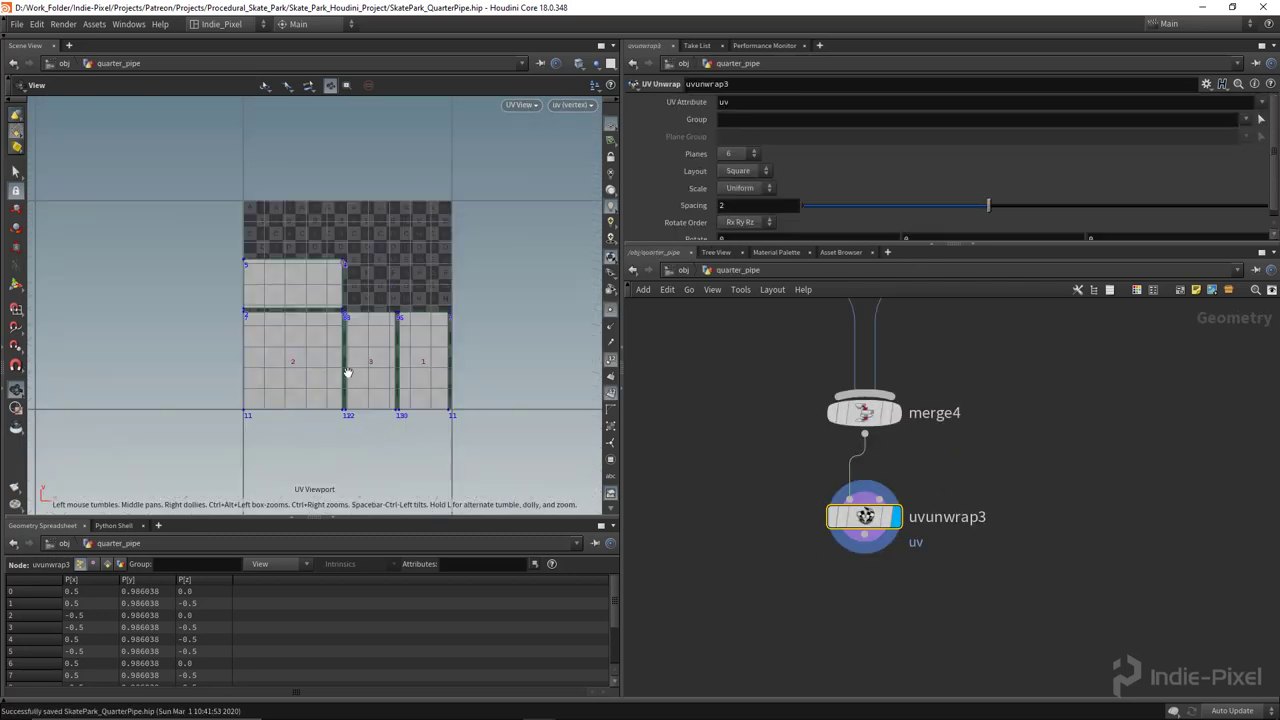
{"action": "scroll", "coordinate": [346, 371], "scroll_direction": "up", "scroll_amount": 4}
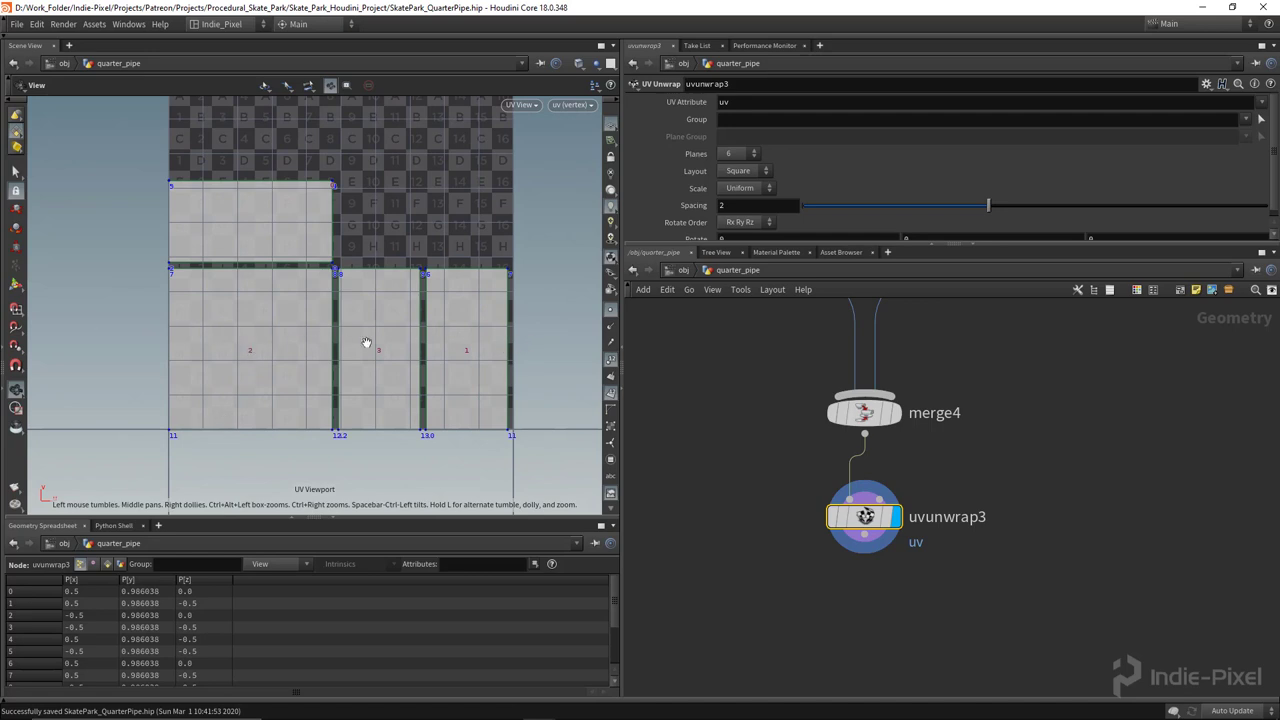
Step: Add a Group Create node and insert it on the wire between reverse3 and merge4
{"action": "middle_click_drag", "start_coordinate": [1003, 461], "coordinate": [1008, 606]}
{"action": "left_click", "coordinate": [952, 510]}
{"action": "key", "text": "Tab"}
{"action": "type", "text": "group"}
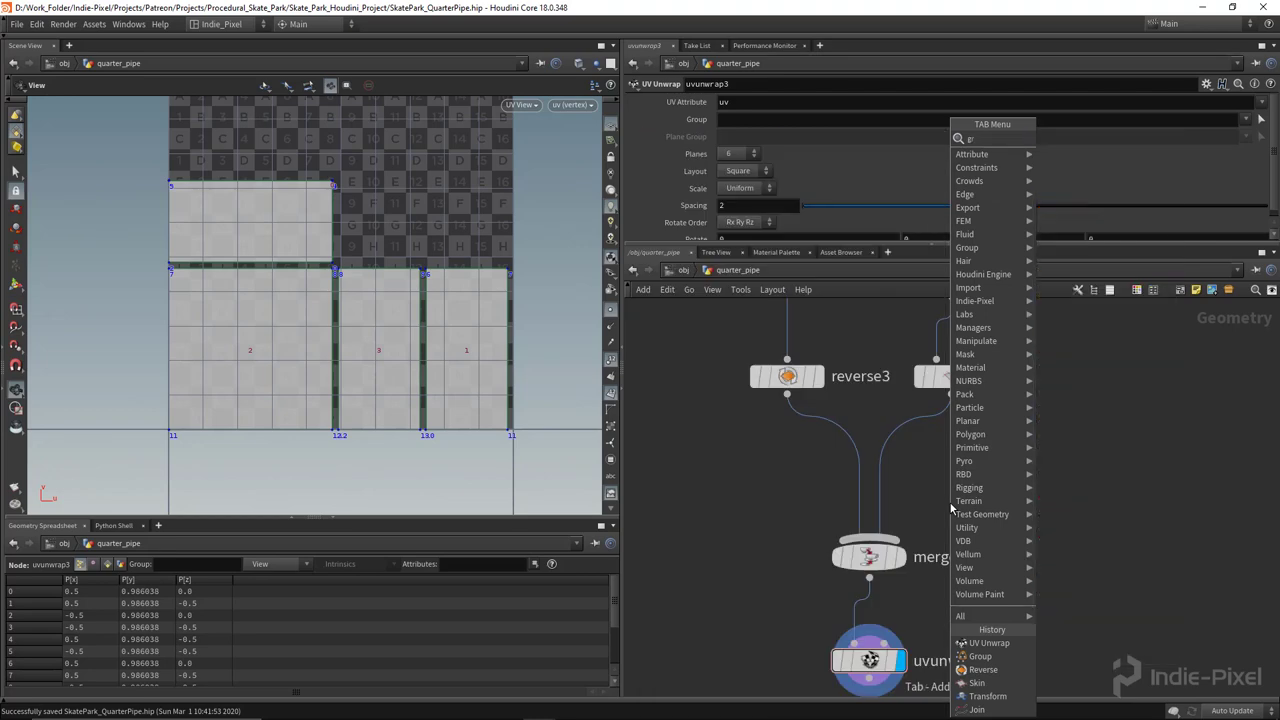
{"action": "key", "text": "Return"}
{"action": "left_click", "coordinate": [951, 509]}
{"action": "left_click_drag", "start_coordinate": [946, 510], "coordinate": [781, 460]}
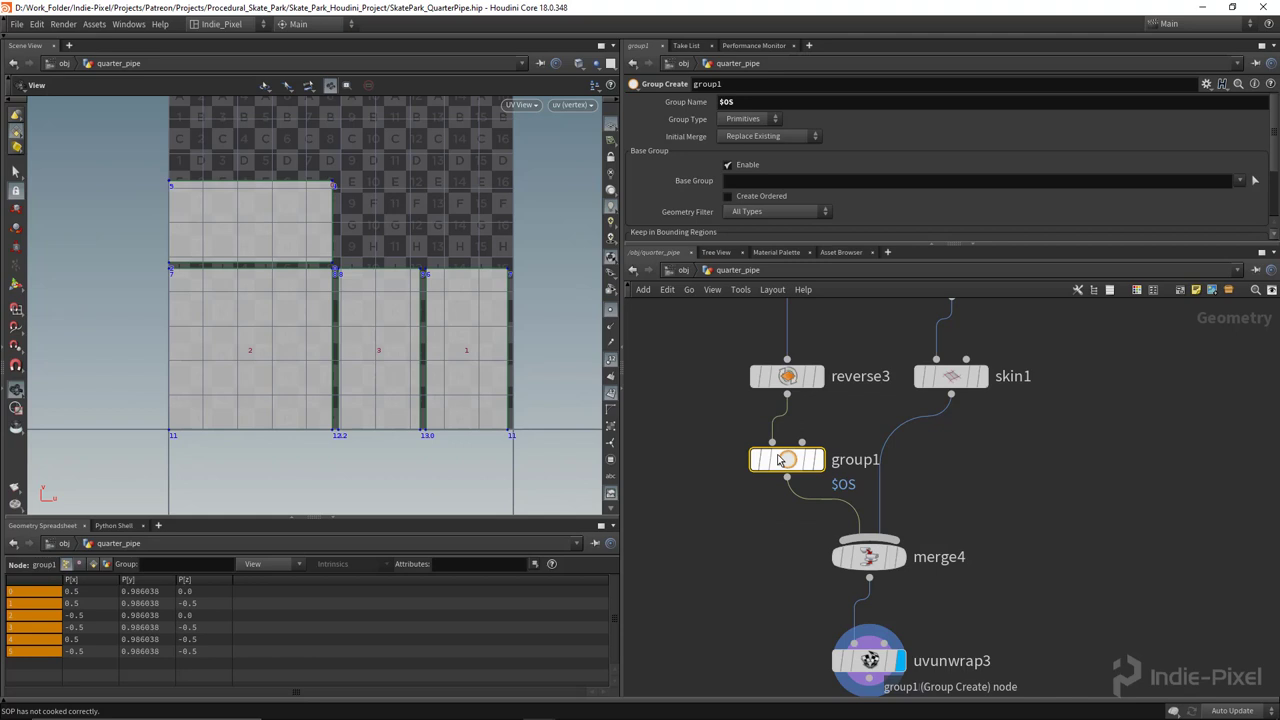
Step: Rename the new group node as top
{"action": "double_click", "coordinate": [846, 461]}
{"action": "type", "text": "top"}
{"action": "key", "text": "Return"}
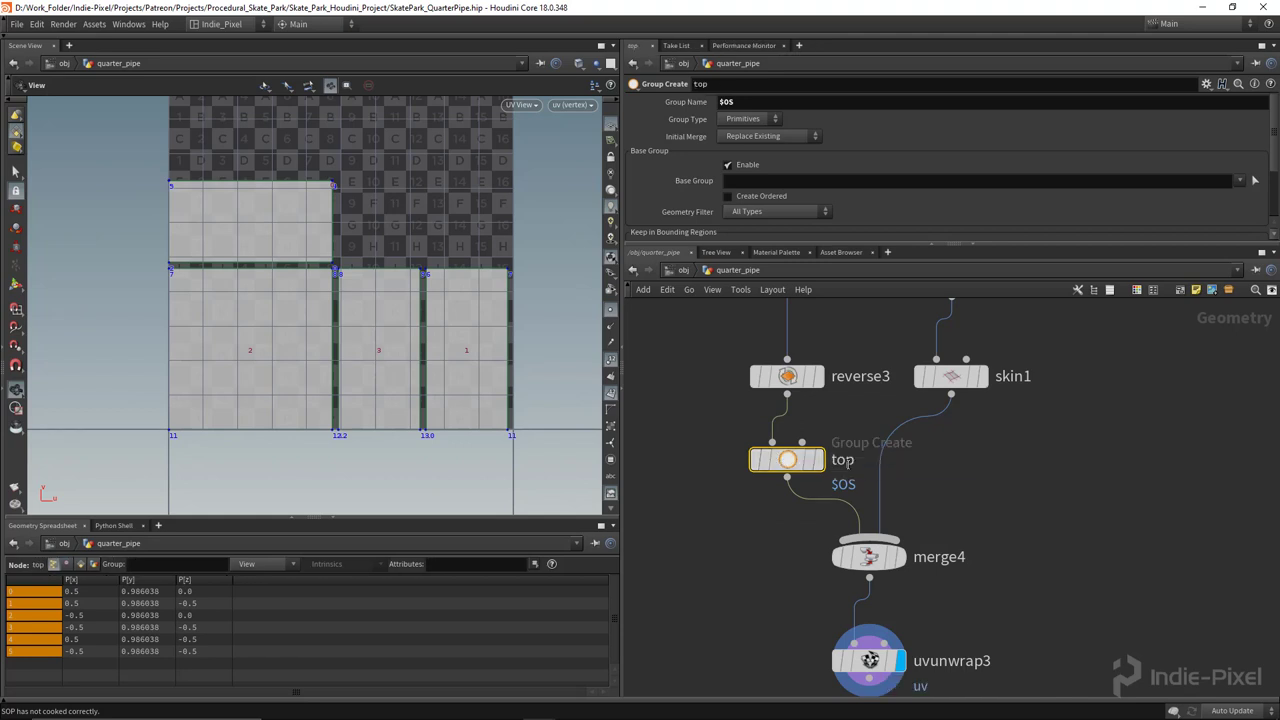
Step: Duplicate the top group node onto the wire between skin1 and merge4 and rename the copy sides
{"action": "left_click_drag", "start_coordinate": [790, 459], "coordinate": [948, 463], "text": "alt"}
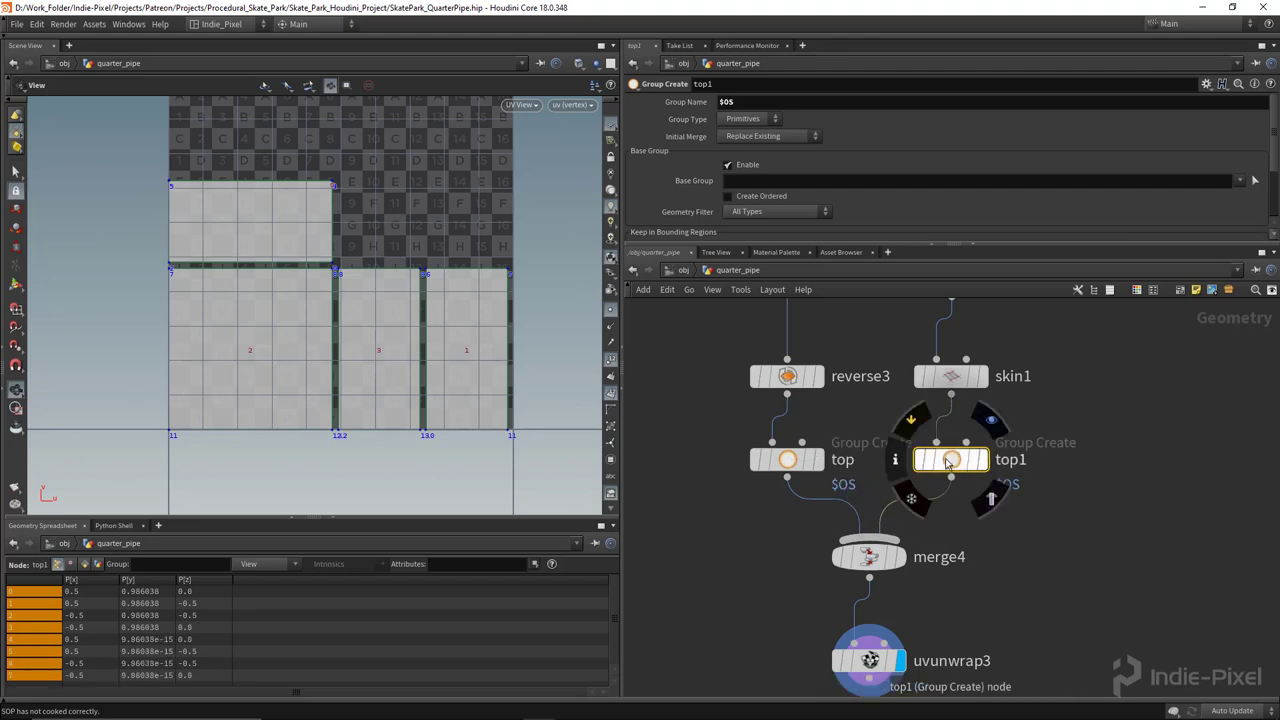
{"action": "double_click", "coordinate": [1020, 462]}
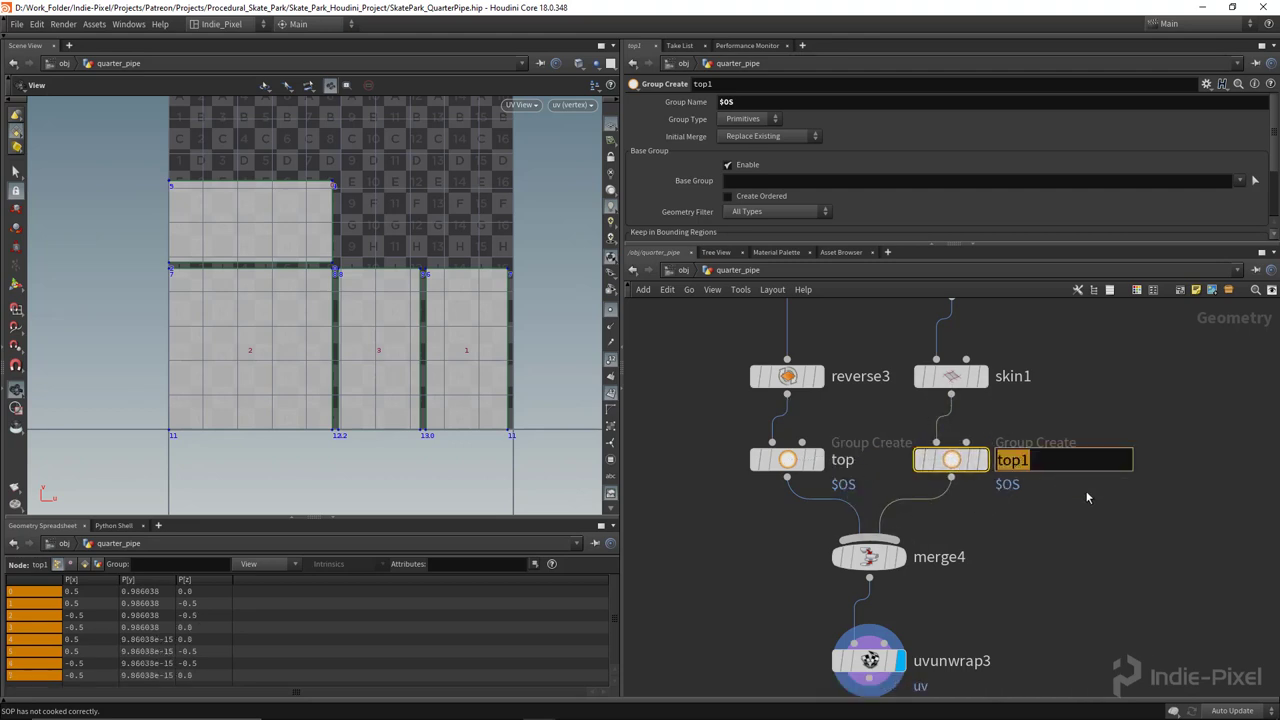
{"action": "type", "text": "sides"}
{"action": "key", "text": "Return"}
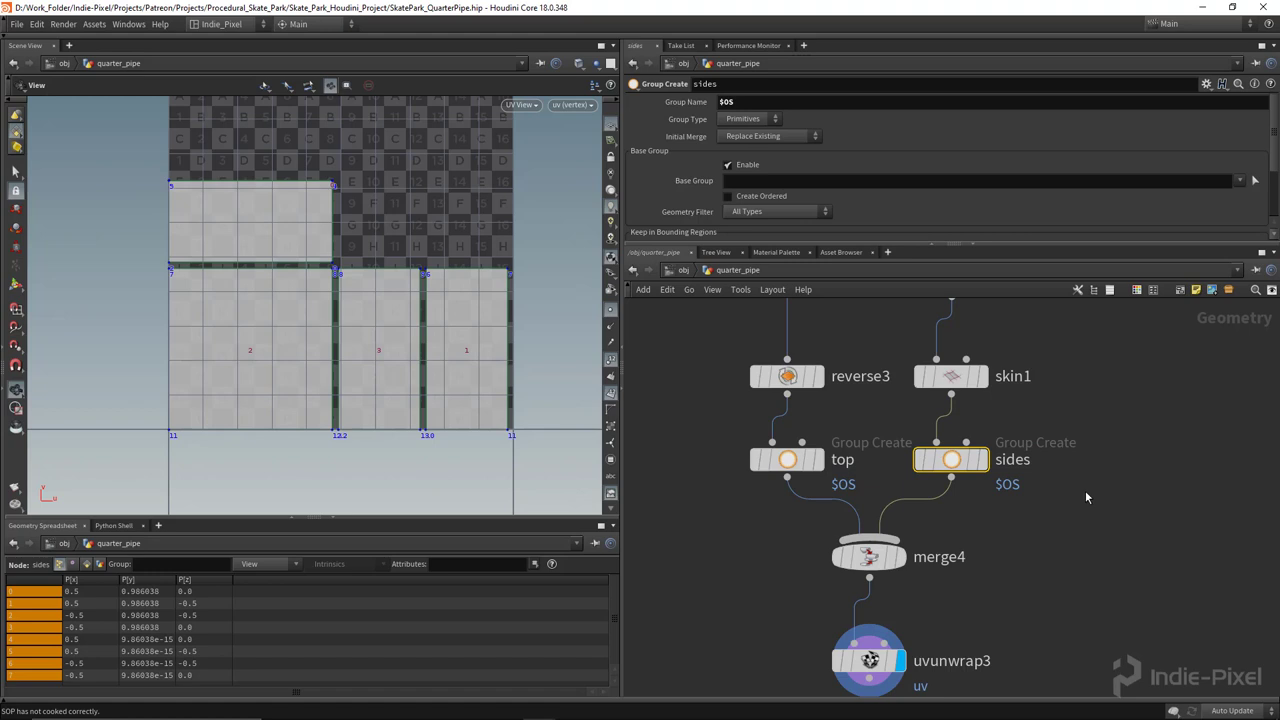
Step: Display the sides and top group nodes in turn in the perspective view to check which faces each contains
{"action": "scroll", "coordinate": [1080, 495], "scroll_direction": "down", "scroll_amount": 2}
{"action": "middle_click_drag", "start_coordinate": [1075, 501], "coordinate": [1031, 531]}
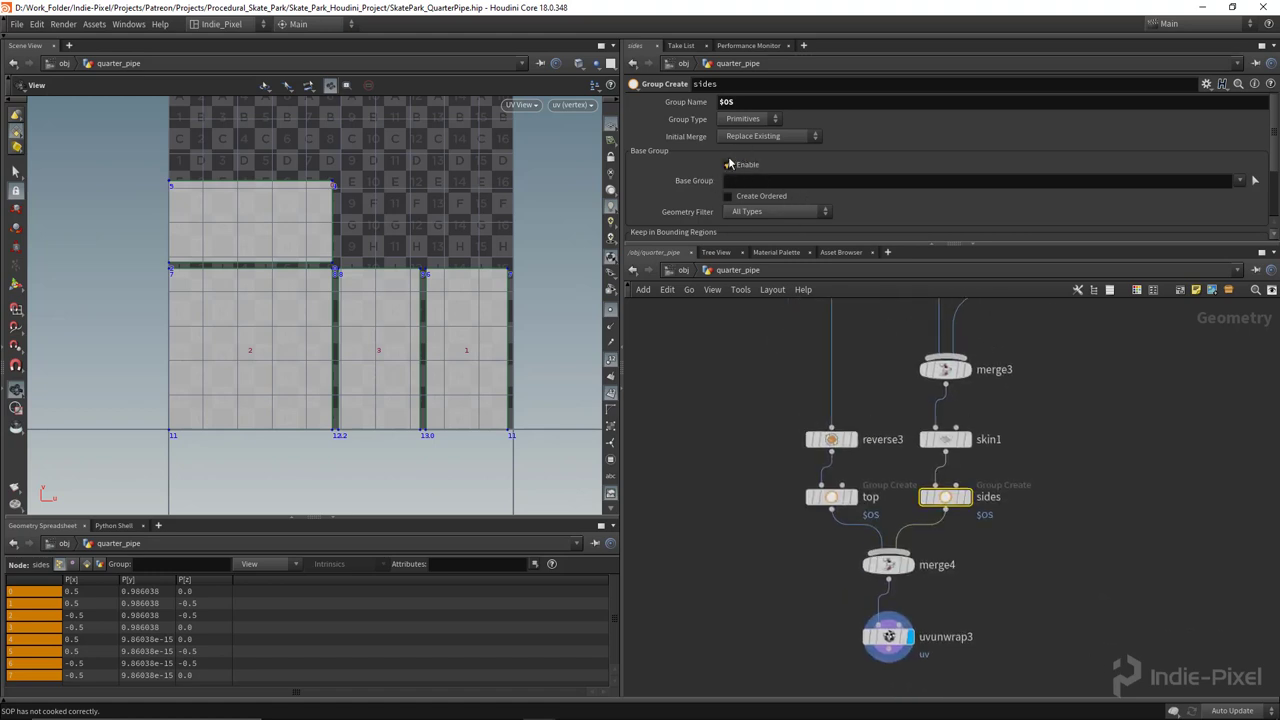
{"action": "scroll", "coordinate": [922, 500], "scroll_direction": "up", "scroll_amount": 2}
{"action": "left_click", "coordinate": [965, 497]}
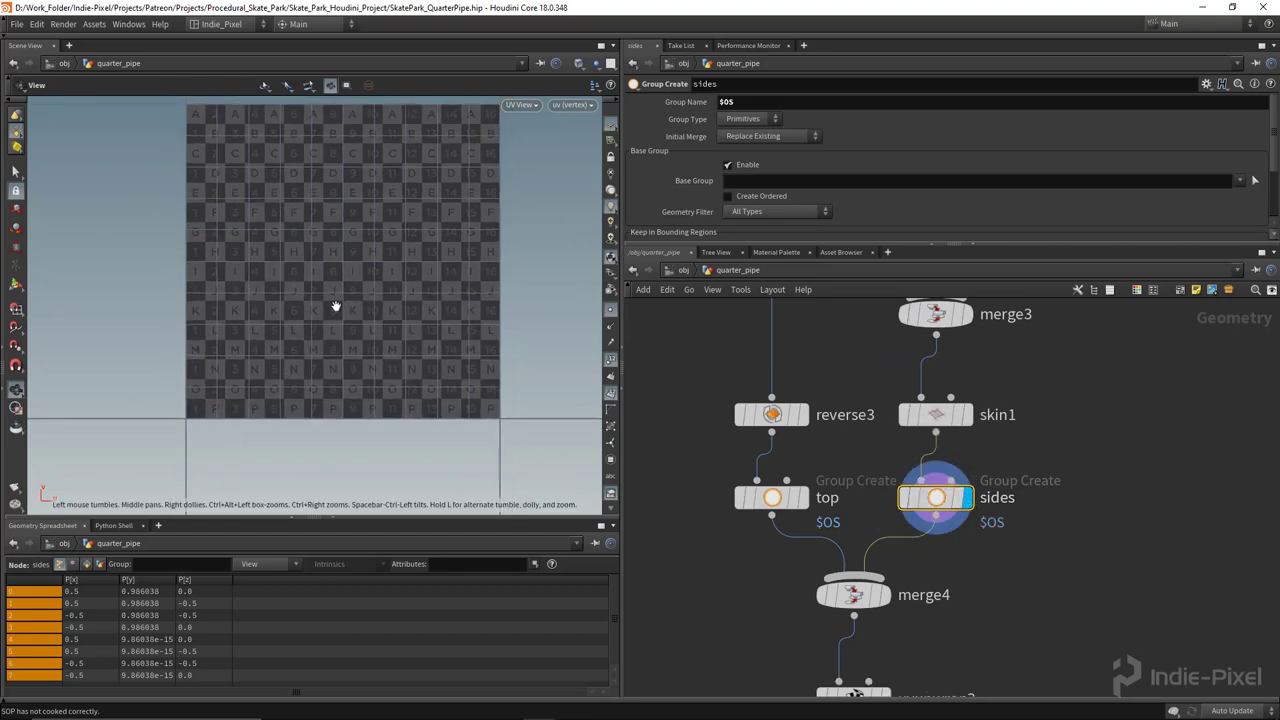
{"action": "key", "text": "space+1"}
{"action": "left_click_drag", "start_coordinate": [371, 332], "coordinate": [435, 304]}
{"action": "scroll", "coordinate": [331, 323], "scroll_direction": "up", "scroll_amount": 4}
{"action": "left_click", "coordinate": [803, 499]}
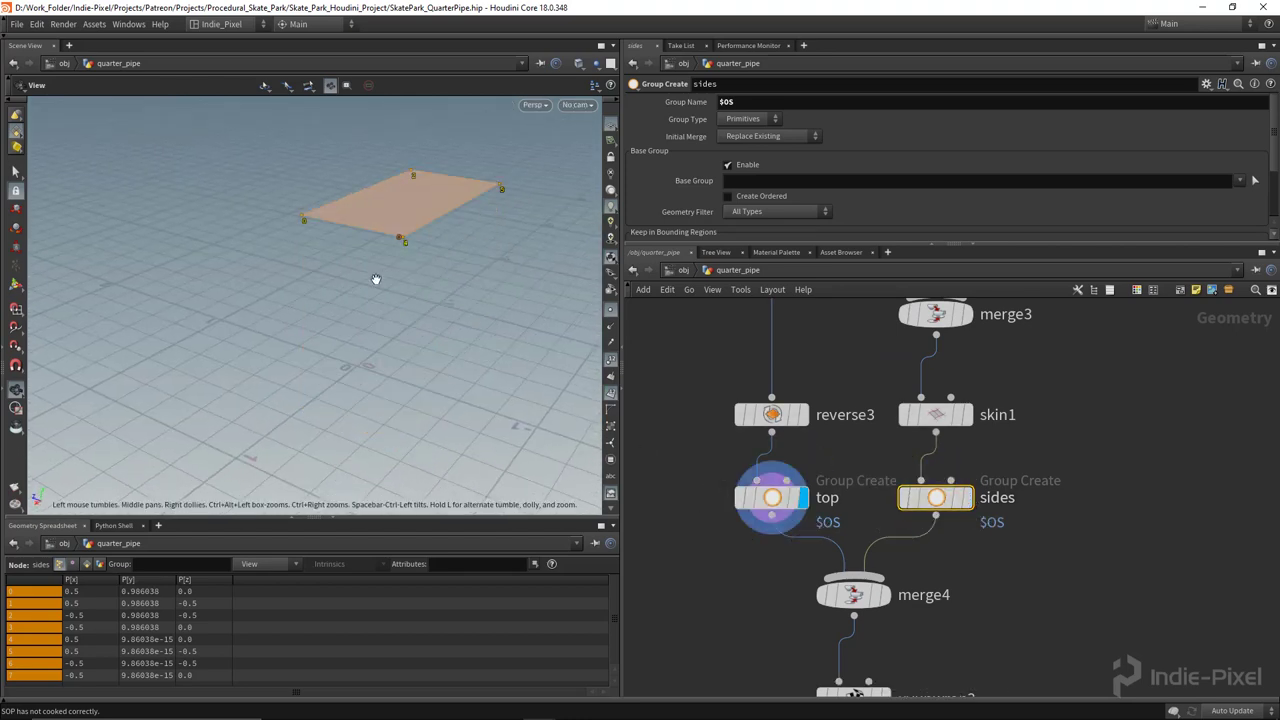
Step: Display uvunwrap3, restrict its Group to top and check the result in the UV view
{"action": "middle_click_drag", "start_coordinate": [1006, 609], "coordinate": [1009, 446]}
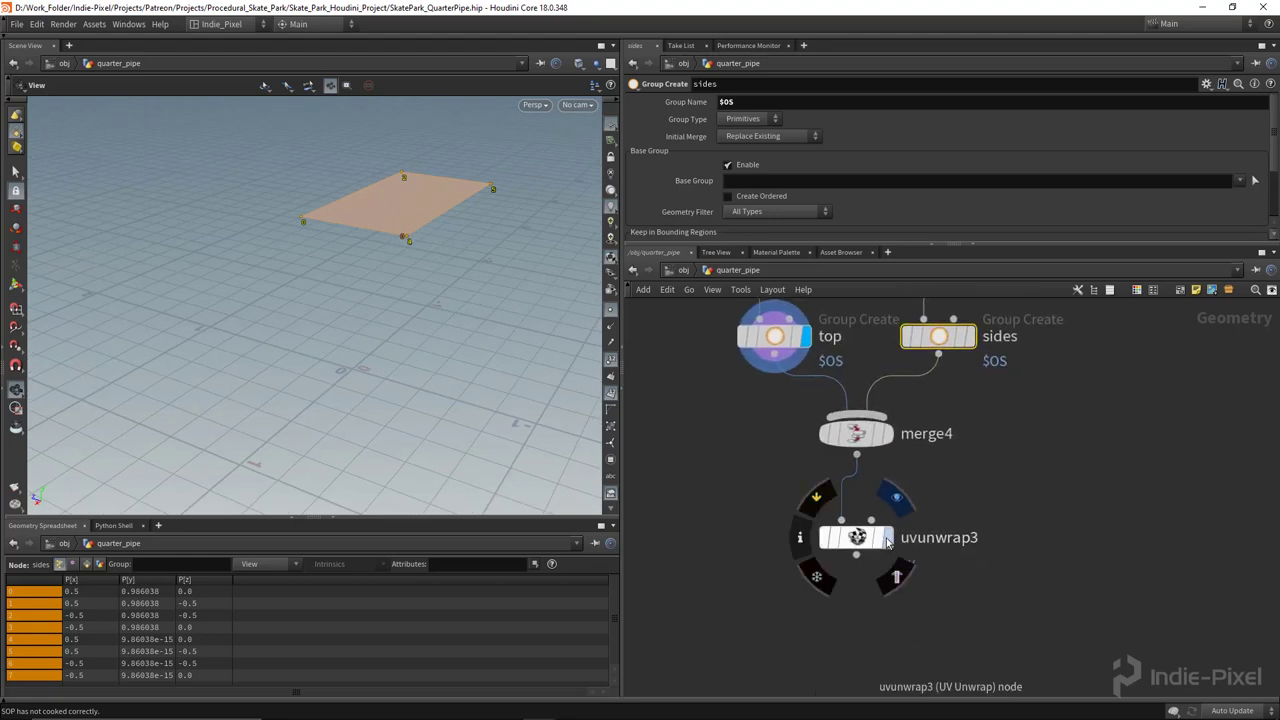
{"action": "left_click", "coordinate": [888, 538]}
{"action": "left_click", "coordinate": [858, 546]}
{"action": "left_click_drag", "start_coordinate": [446, 314], "coordinate": [377, 314]}
{"action": "scroll", "coordinate": [411, 311], "scroll_direction": "down", "scroll_amount": 3}
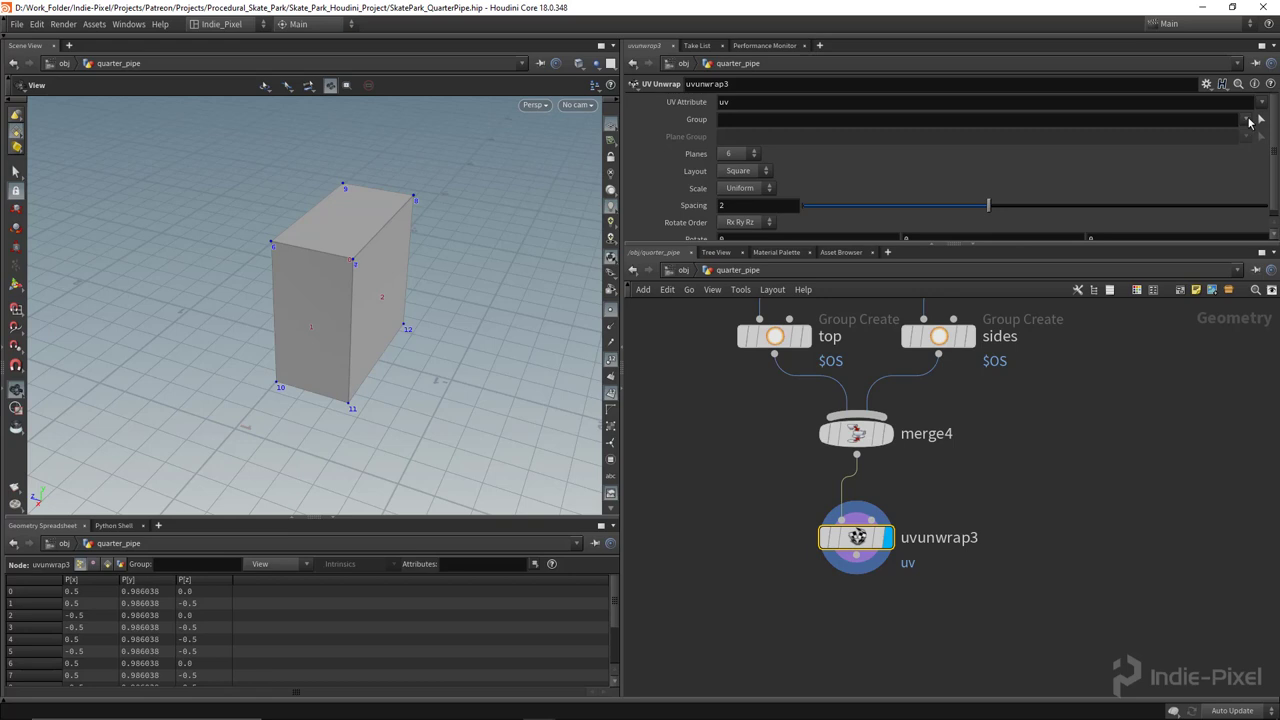
{"action": "left_click", "coordinate": [1214, 161]}
{"action": "left_click_drag", "start_coordinate": [405, 275], "coordinate": [372, 320]}
{"action": "key", "text": "space+5"}
{"action": "right_click_drag", "start_coordinate": [336, 376], "coordinate": [317, 374]}
{"action": "key", "text": "space+1"}
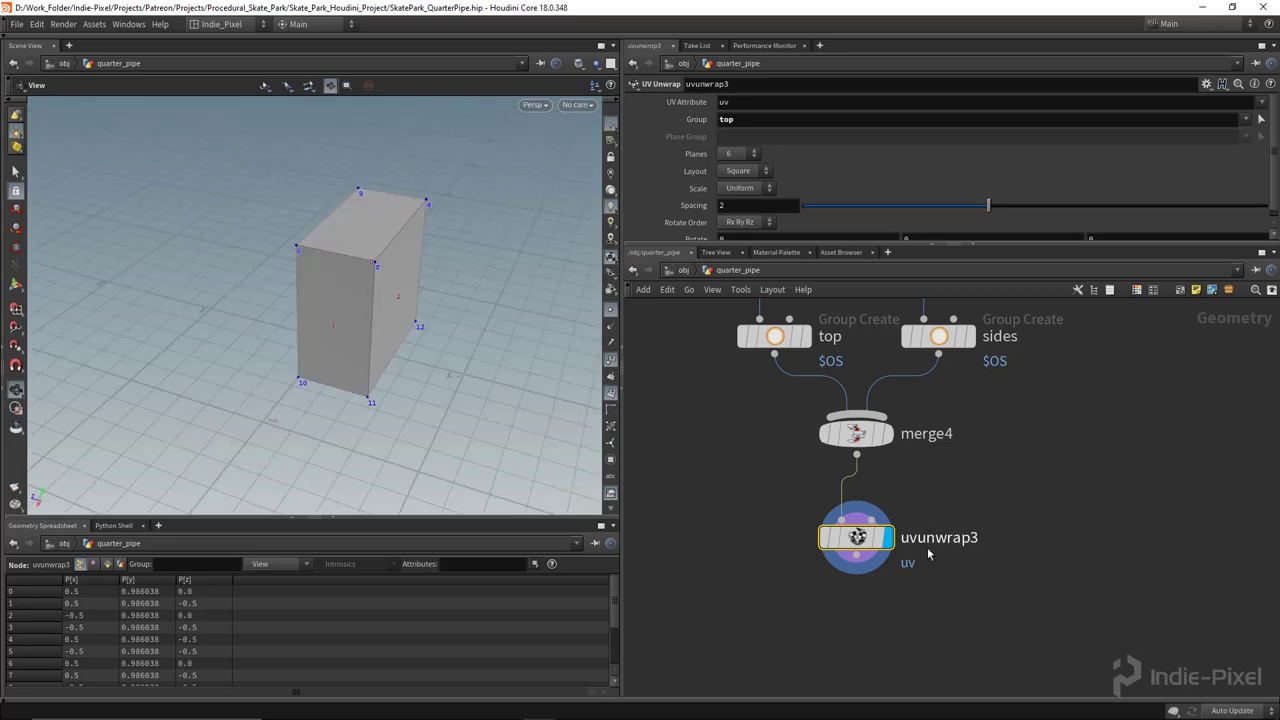
Step: Add a UV Flatten node below uvunwrap3, wire and display it, and restrict its Group to sides
{"action": "middle_click_drag", "start_coordinate": [911, 615], "coordinate": [906, 537]}
{"action": "key", "text": "Tab"}
{"action": "type", "text": "uv fl"}
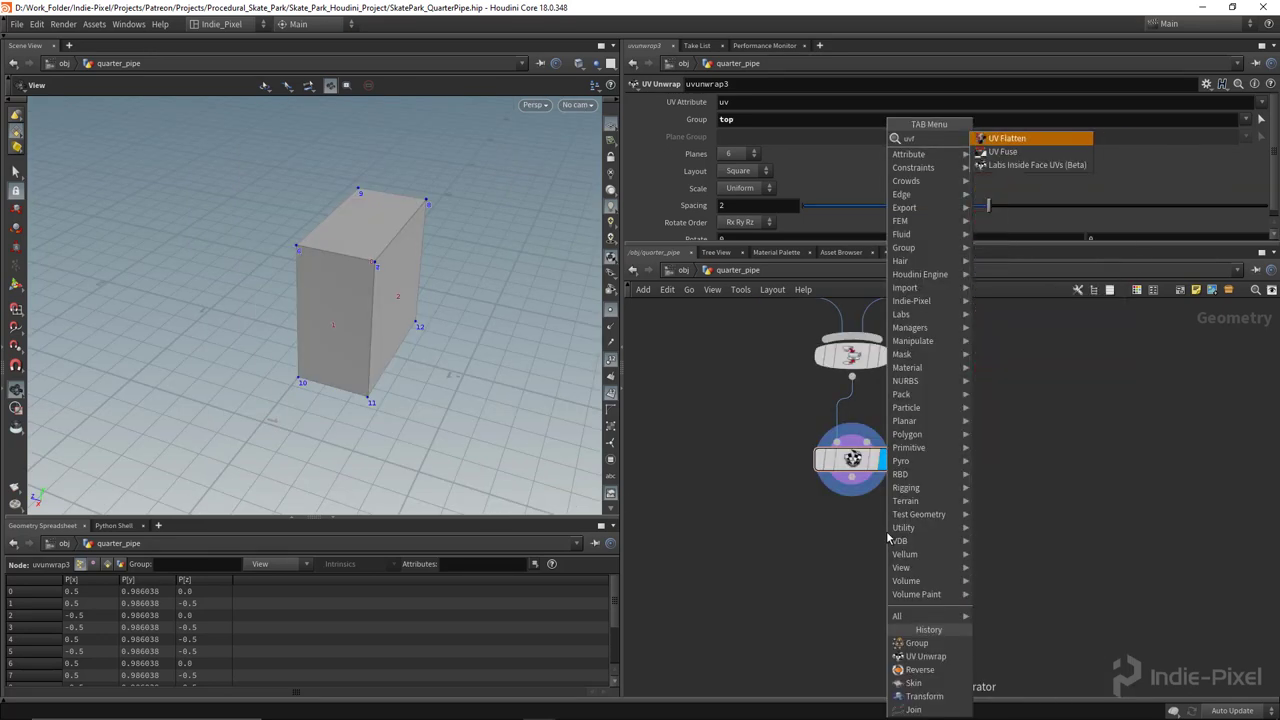
{"action": "key", "text": "Return"}
{"action": "left_click", "coordinate": [886, 548]}
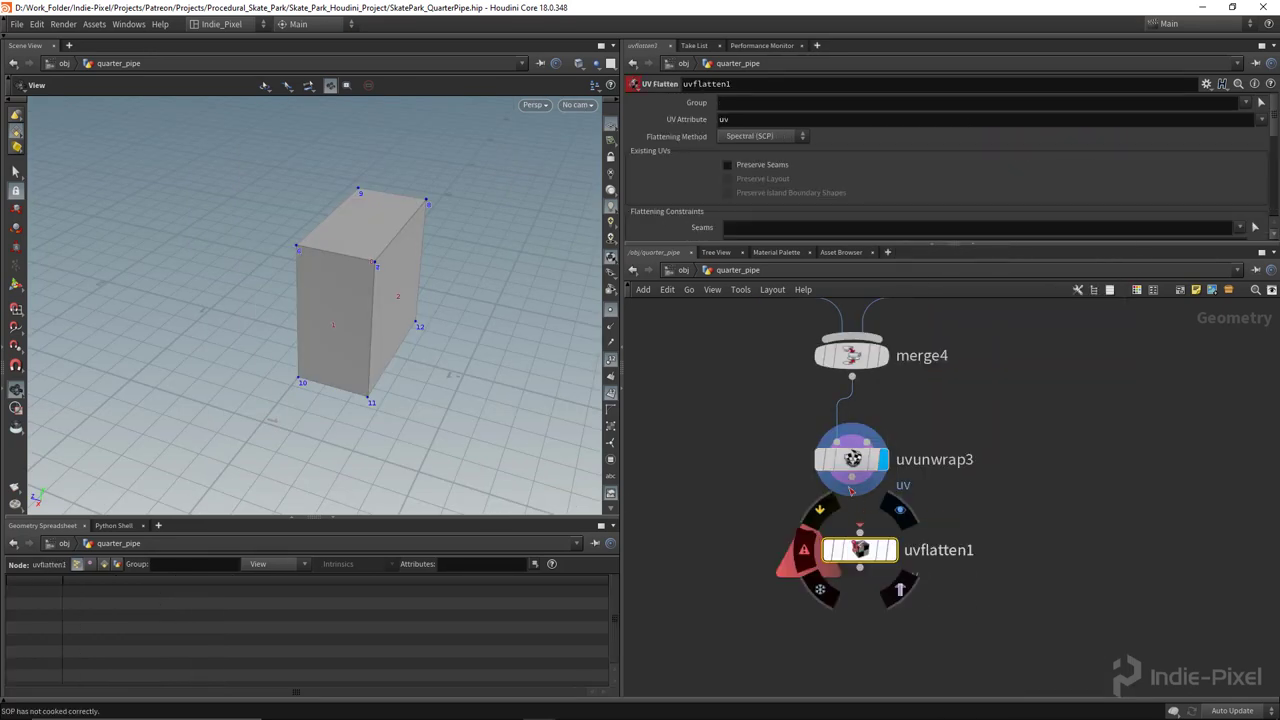
{"action": "left_click_drag", "start_coordinate": [861, 549], "coordinate": [853, 533]}
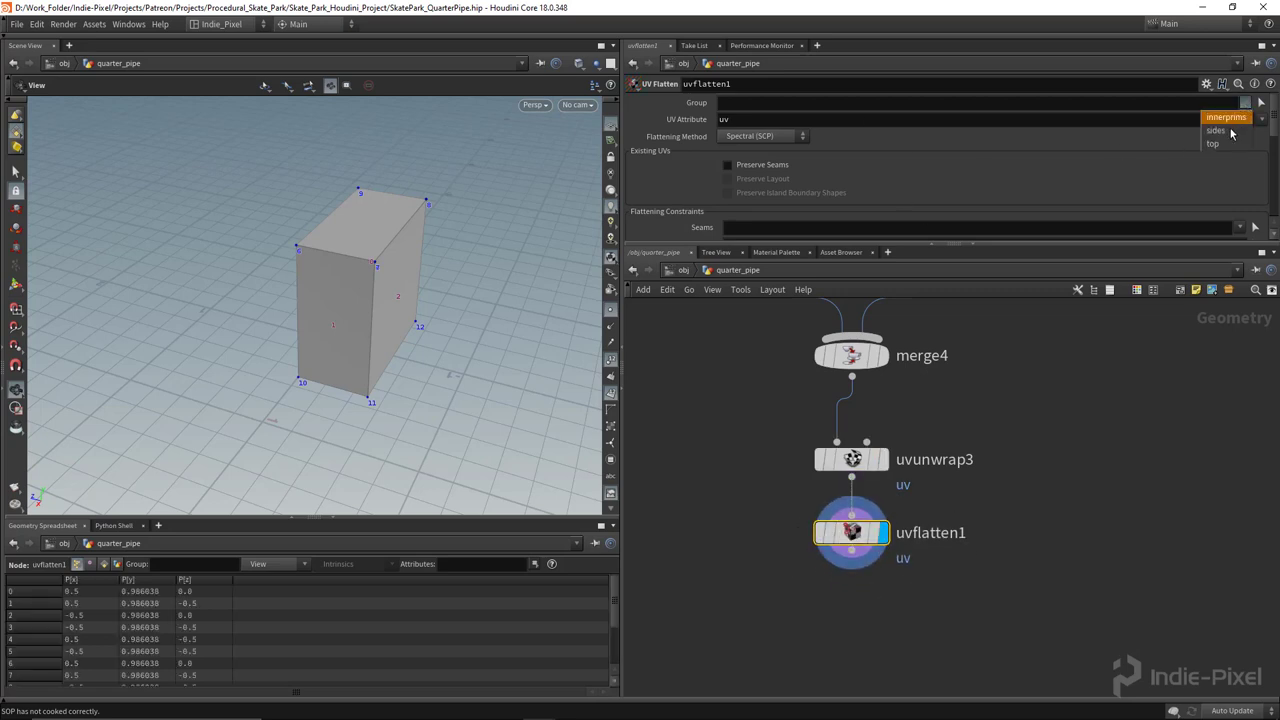
{"action": "left_click", "coordinate": [1216, 131]}
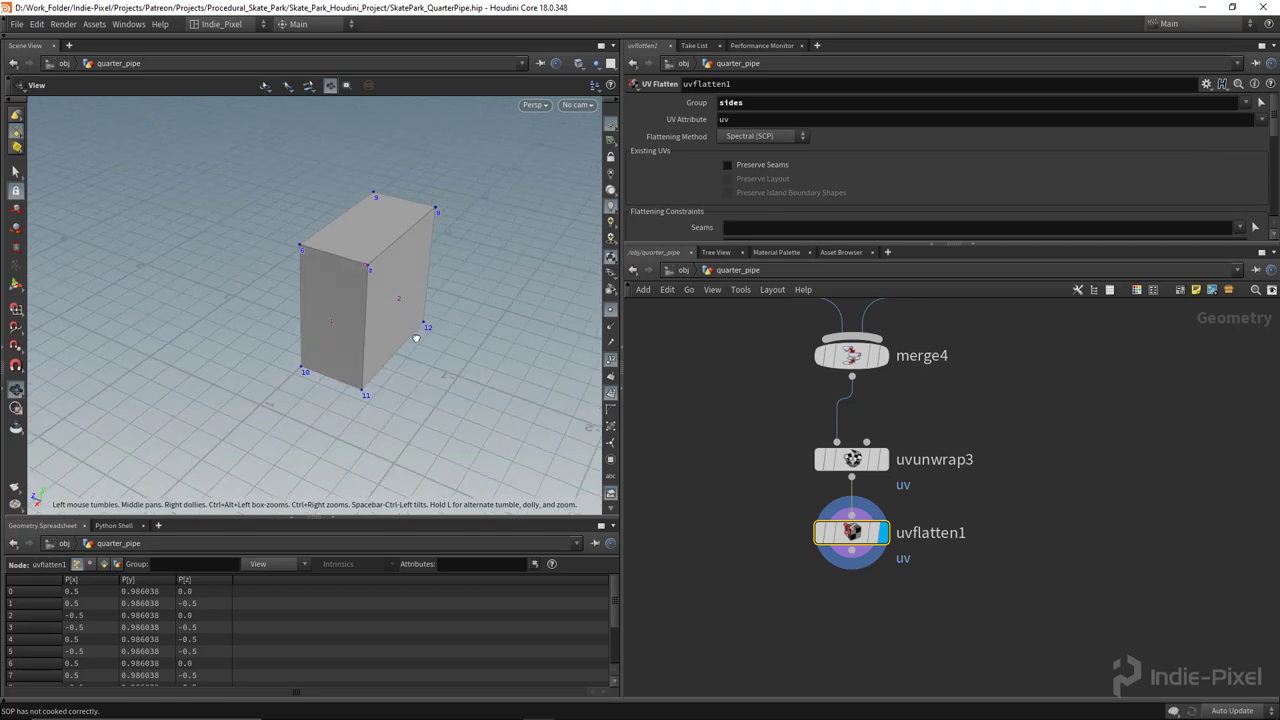
Step: Check the flattened side faces in the UV view, then return to the perspective view
{"action": "key", "text": "space+5"}
{"action": "scroll", "coordinate": [383, 351], "scroll_direction": "up", "scroll_amount": 3}
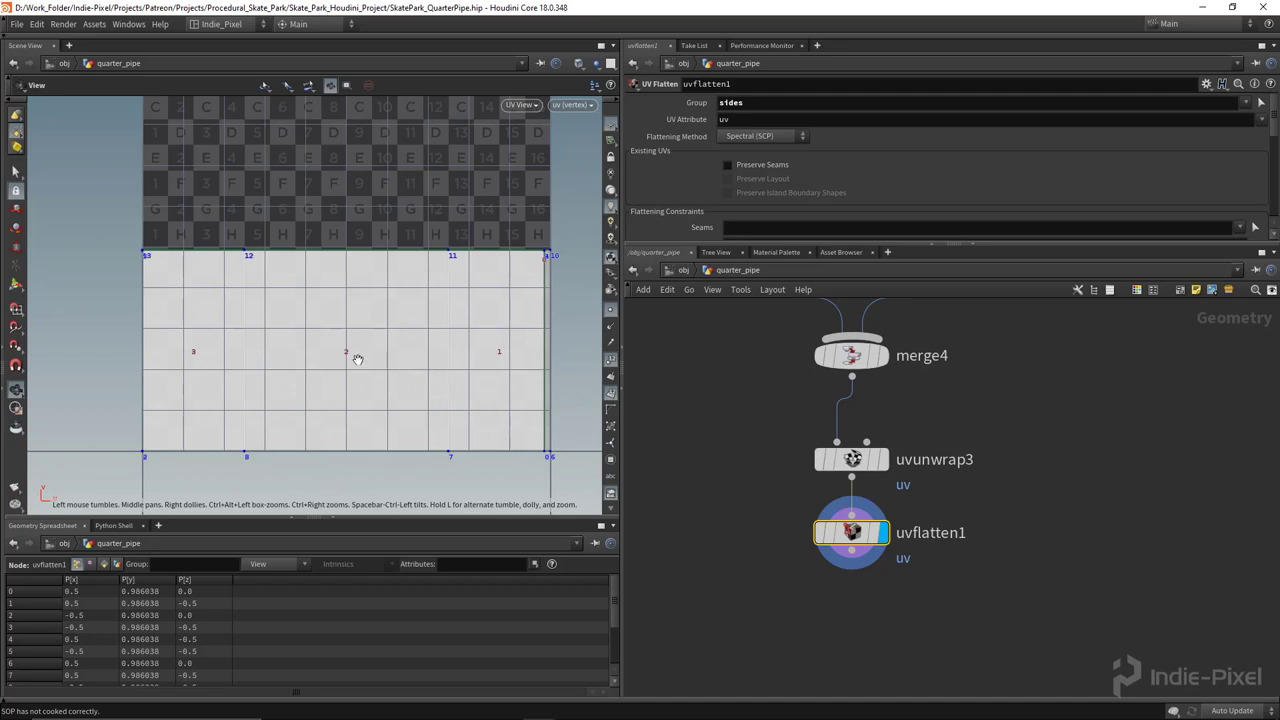
{"action": "key", "text": "space+1"}
{"action": "left_click_drag", "start_coordinate": [414, 360], "coordinate": [336, 299]}
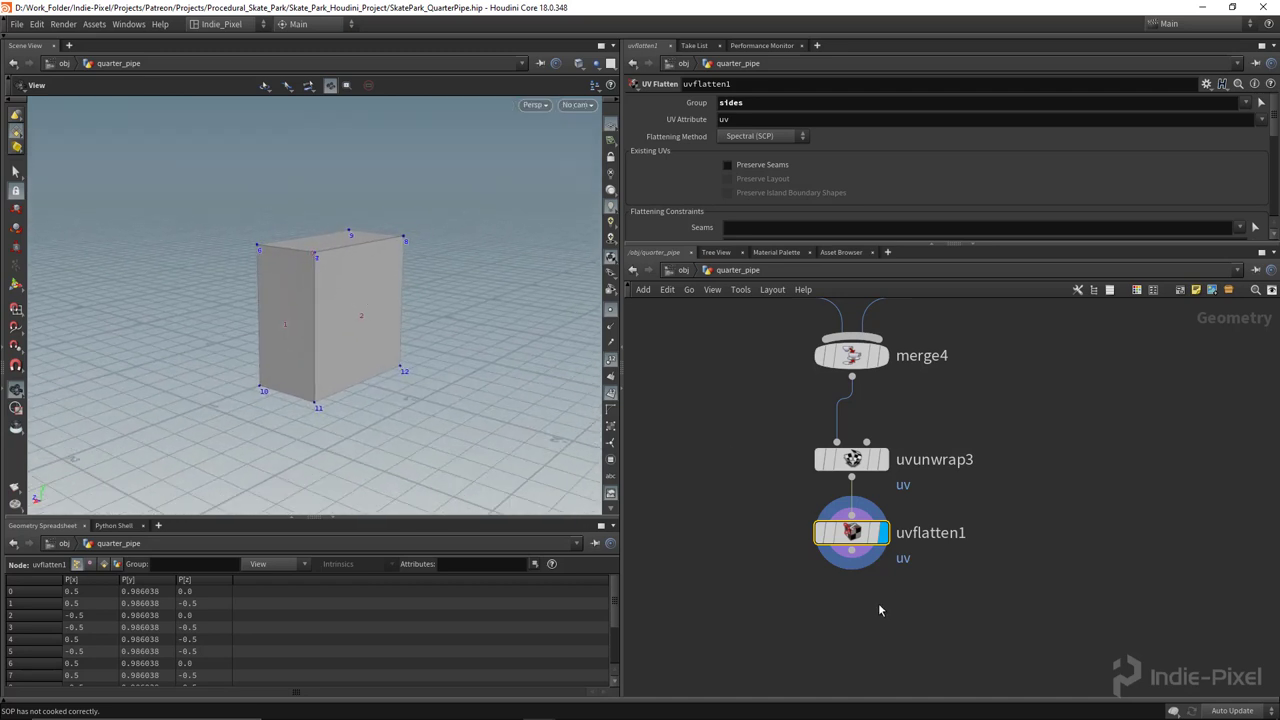
Step: Add a Group Delete node below uvflatten1, wire it to the UV Flatten output and display it
{"action": "scroll", "coordinate": [866, 557], "scroll_direction": "down", "scroll_amount": 3}
{"action": "key", "text": "Tab"}
{"action": "type", "text": "grou"}
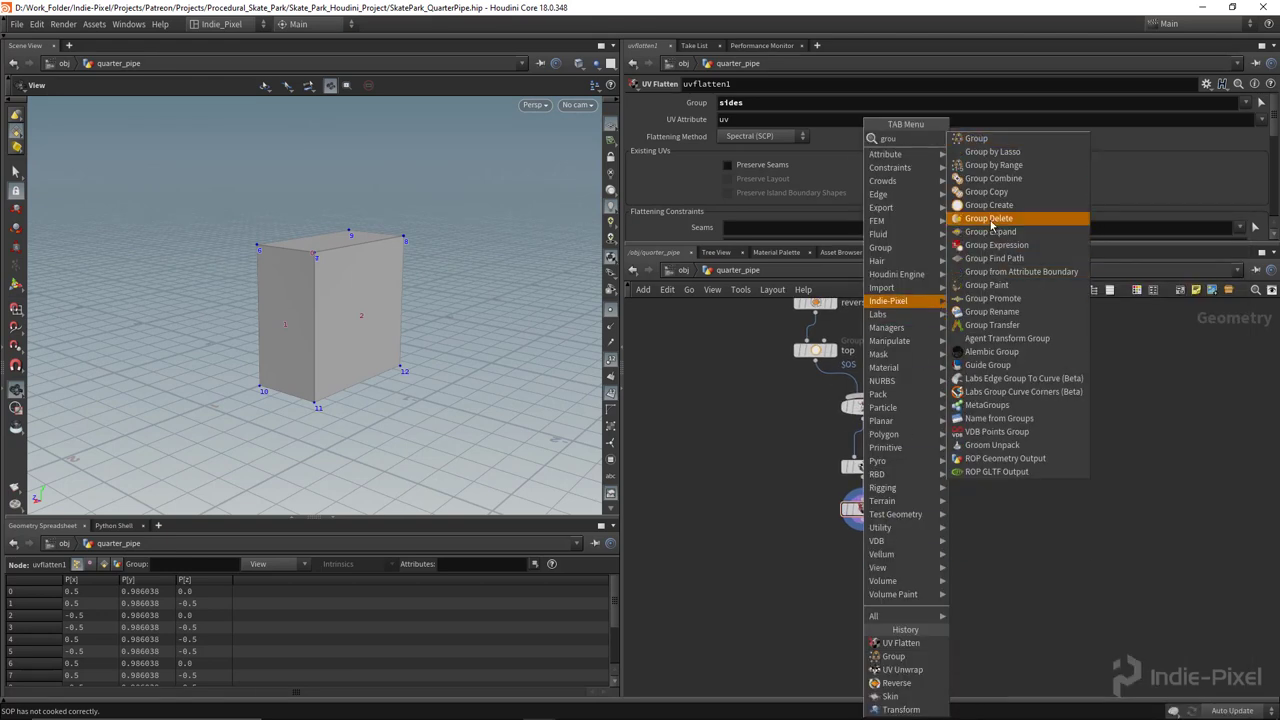
{"action": "left_click", "coordinate": [988, 218]}
{"action": "scroll", "coordinate": [860, 580], "scroll_direction": "up", "scroll_amount": 2}
{"action": "left_click", "coordinate": [856, 548]}
{"action": "left_click_drag", "start_coordinate": [856, 489], "coordinate": [855, 530]}
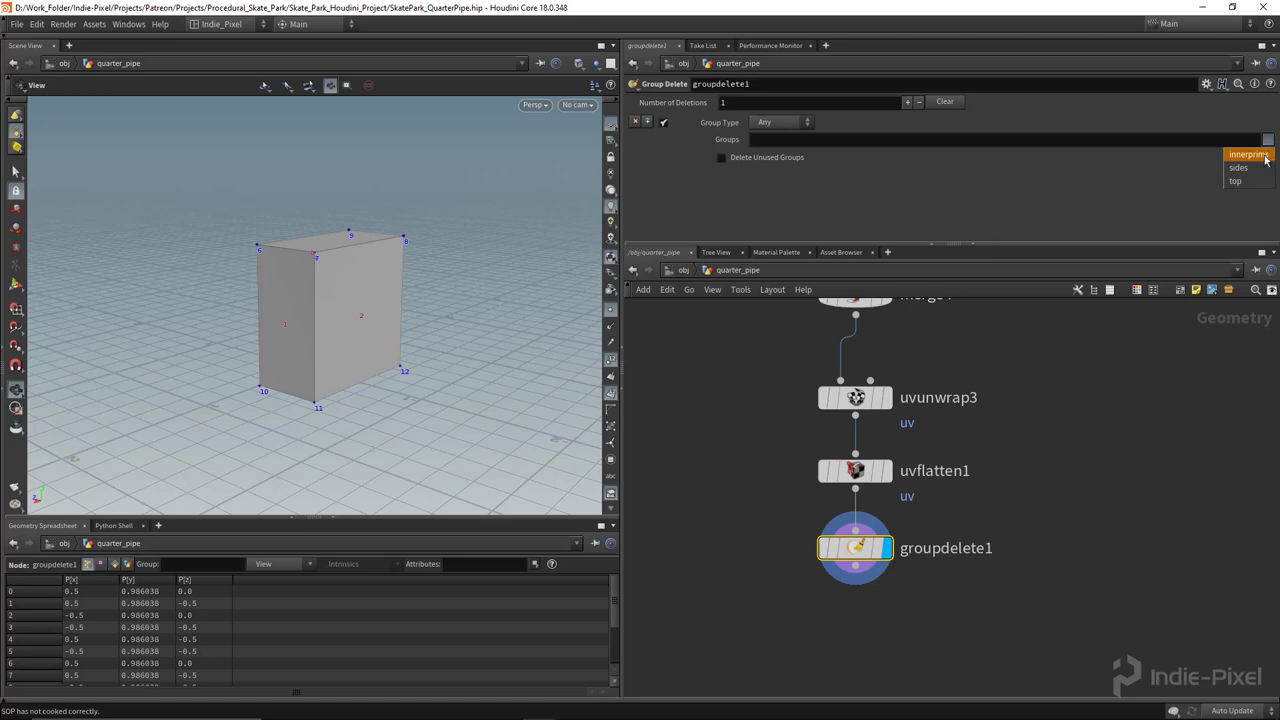
Step: Set the groups to delete in groupdelete1 to innerprims, sides and top
{"action": "left_click", "coordinate": [1264, 155]}
{"action": "left_click", "coordinate": [1236, 168]}
{"action": "left_click", "coordinate": [1267, 139]}
{"action": "left_click", "coordinate": [1233, 181]}
{"action": "left_click_drag", "start_coordinate": [340, 330], "coordinate": [365, 333]}
Step: Duplicate groupdelete1, detach the copy and insert it between color3 and OUT_COPING
{"action": "scroll", "coordinate": [708, 512], "scroll_direction": "down", "scroll_amount": 5}
{"action": "middle_click_drag", "start_coordinate": [708, 512], "coordinate": [995, 607]}
{"action": "scroll", "coordinate": [1149, 486], "scroll_direction": "down", "scroll_amount": 3}
{"action": "scroll", "coordinate": [980, 584], "scroll_direction": "up", "scroll_amount": 5}
{"action": "left_click_drag", "start_coordinate": [1025, 567], "coordinate": [838, 392], "text": "alt"}
{"action": "key", "text": "y"}
{"action": "middle_click_drag", "start_coordinate": [838, 392], "coordinate": [1036, 530]}
{"action": "left_click_drag", "start_coordinate": [1010, 583], "coordinate": [922, 425]}
{"action": "scroll", "coordinate": [923, 427], "scroll_direction": "up", "scroll_amount": 3}
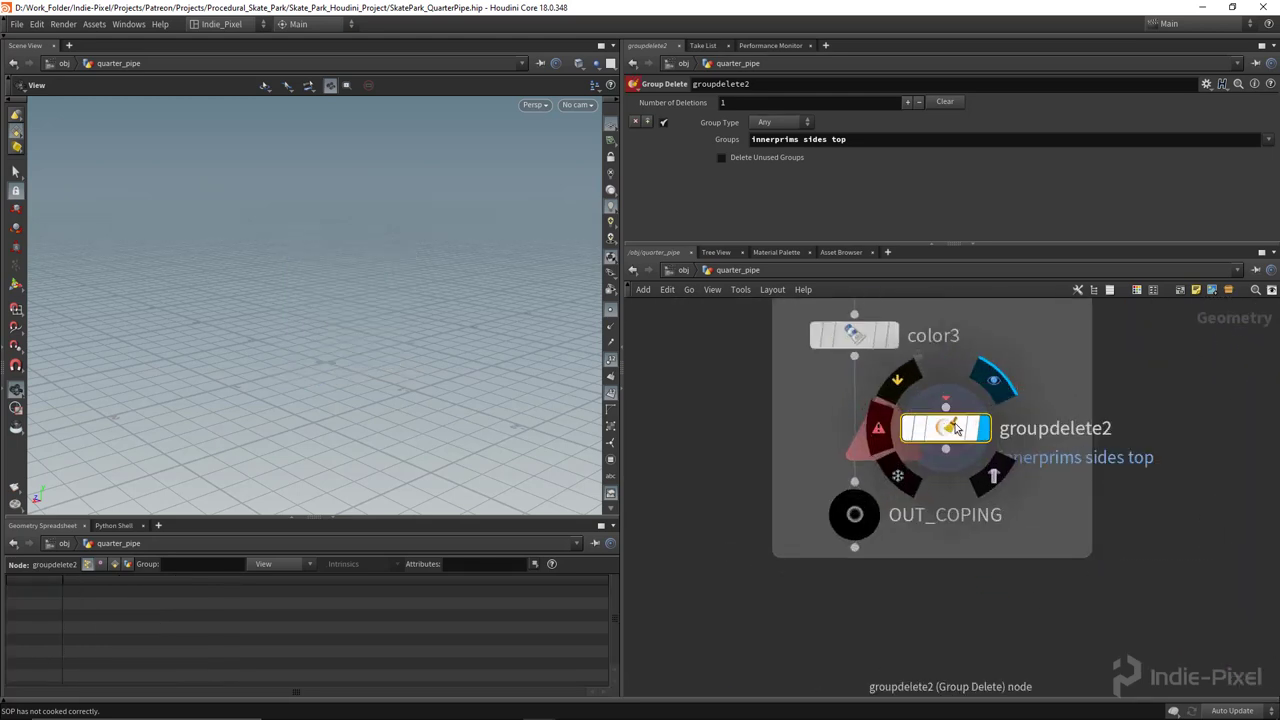
{"action": "left_click_drag", "start_coordinate": [949, 429], "coordinate": [855, 425]}
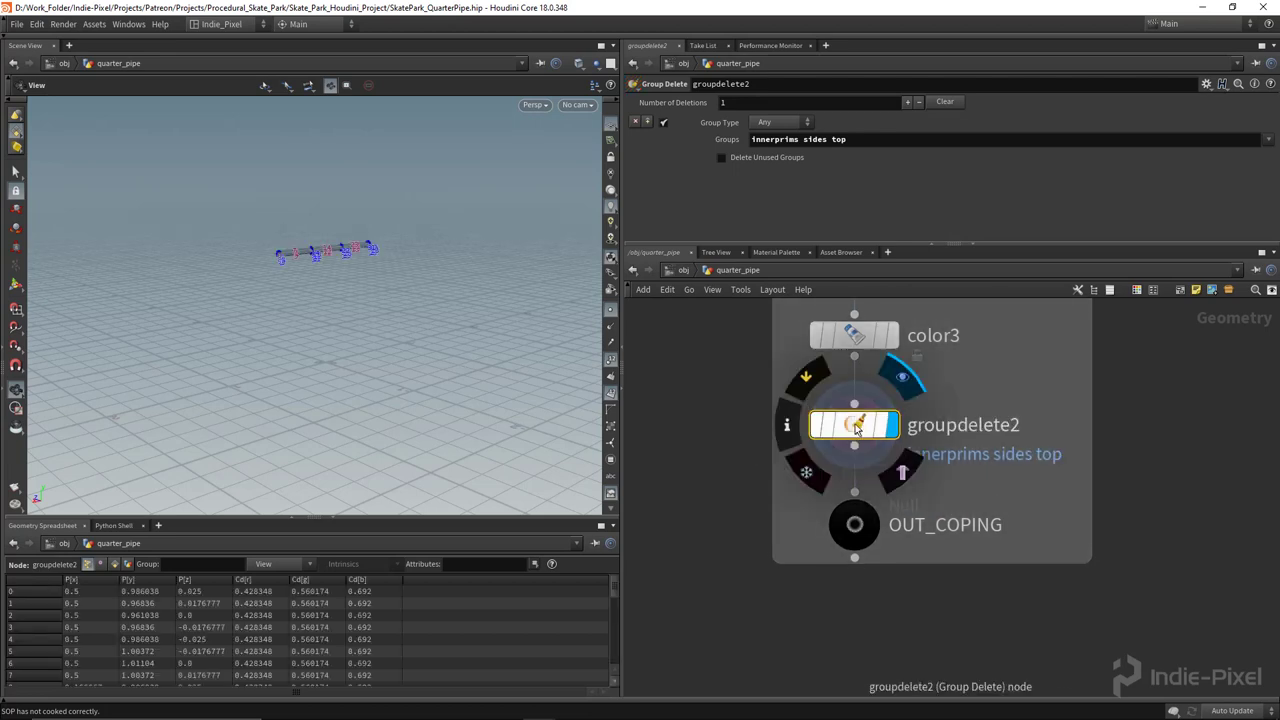
Step: Replace the groups to delete in the coping branch's groupdelete2 with endcaps and innerprims
{"action": "mouse_move", "coordinate": [851, 433]}
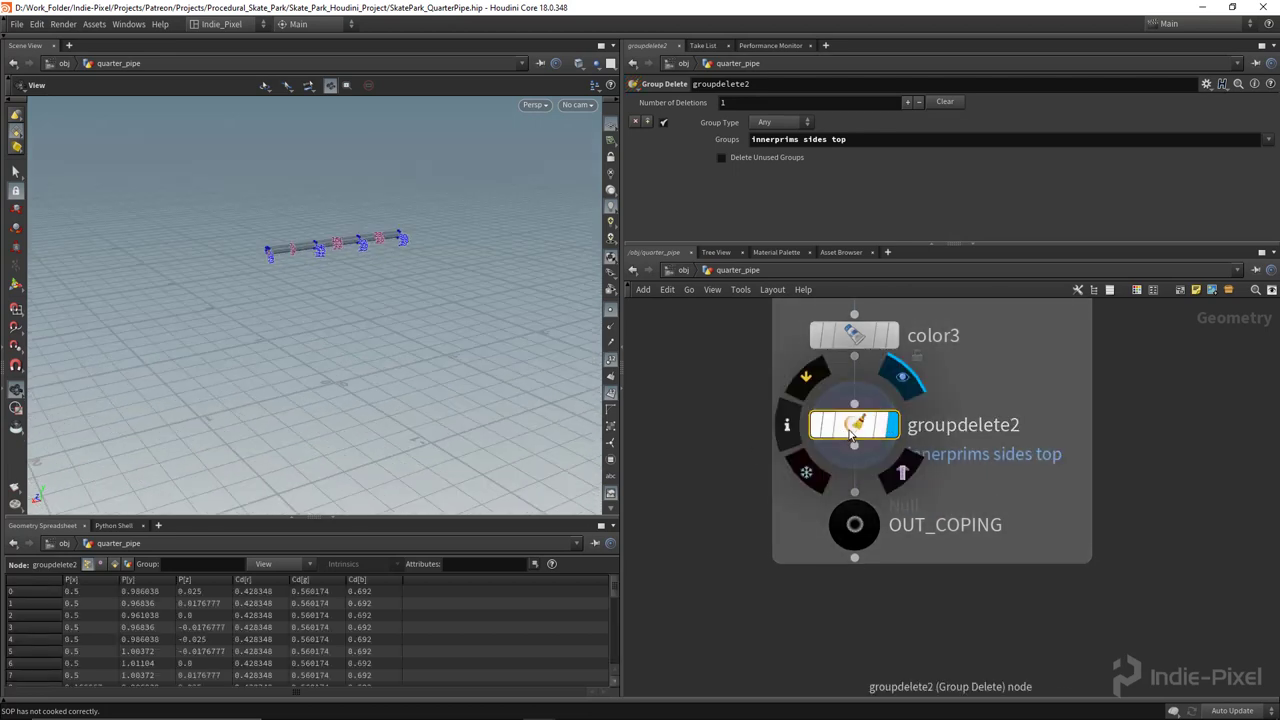
{"action": "key", "text": "BackSpace"}
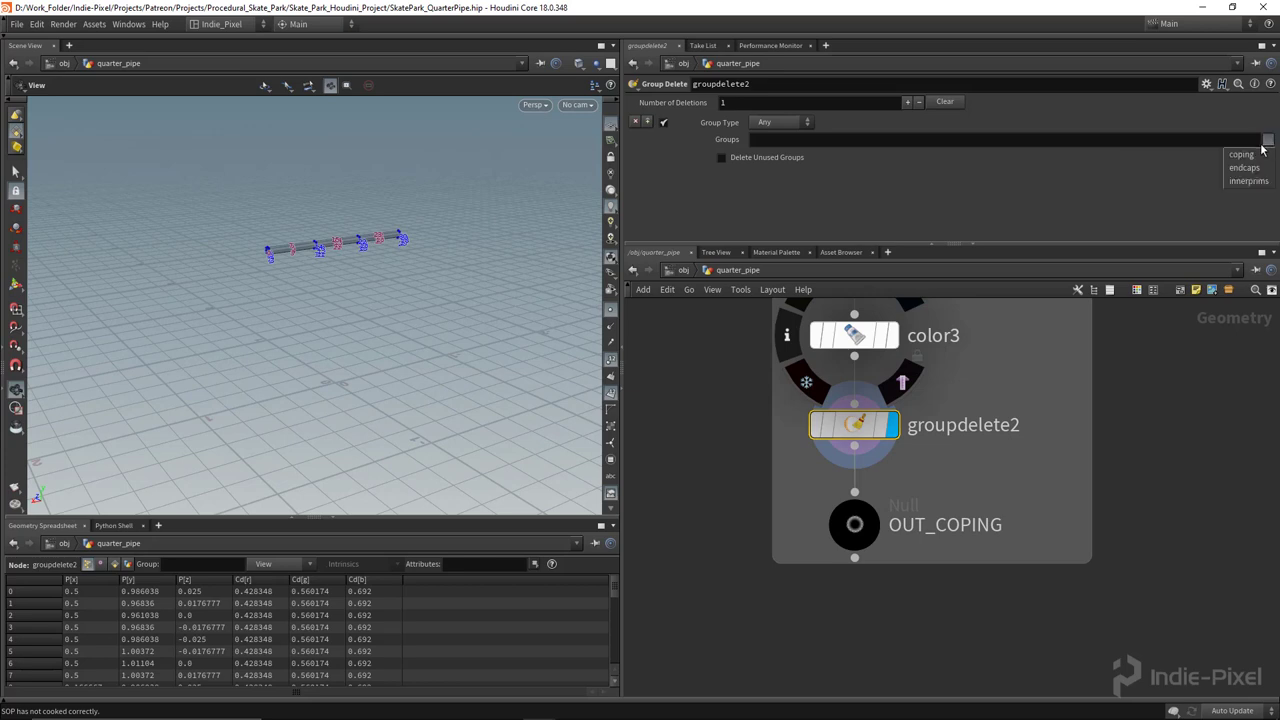
{"action": "left_click", "coordinate": [1259, 189]}
Step: Duplicate groupdelete2, cut the copy's wire and insert it between color2 and OUT_RAMP
{"action": "scroll", "coordinate": [946, 538], "scroll_direction": "down", "scroll_amount": 3}
{"action": "middle_click_drag", "start_coordinate": [964, 528], "coordinate": [1197, 528]}
{"action": "left_click_drag", "start_coordinate": [1128, 465], "coordinate": [816, 499], "text": "alt"}
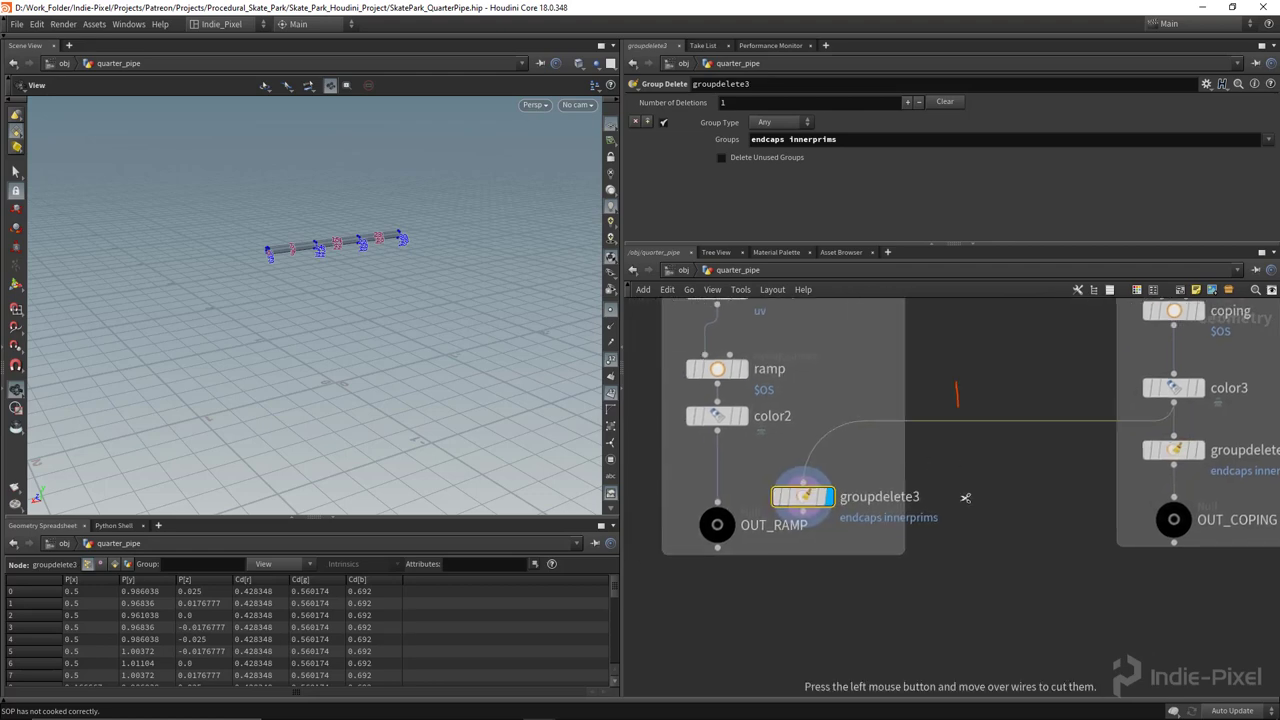
{"action": "left_click_drag", "start_coordinate": [964, 395], "coordinate": [950, 450]}
{"action": "scroll", "coordinate": [1000, 490], "scroll_direction": "up", "scroll_amount": 3}
{"action": "left_click_drag", "start_coordinate": [1022, 481], "coordinate": [874, 447]}
Step: Replace the groups to delete in the ramp branch's groupdelete3 with backs and extrudeSide
{"action": "triple_click", "coordinate": [841, 138]}
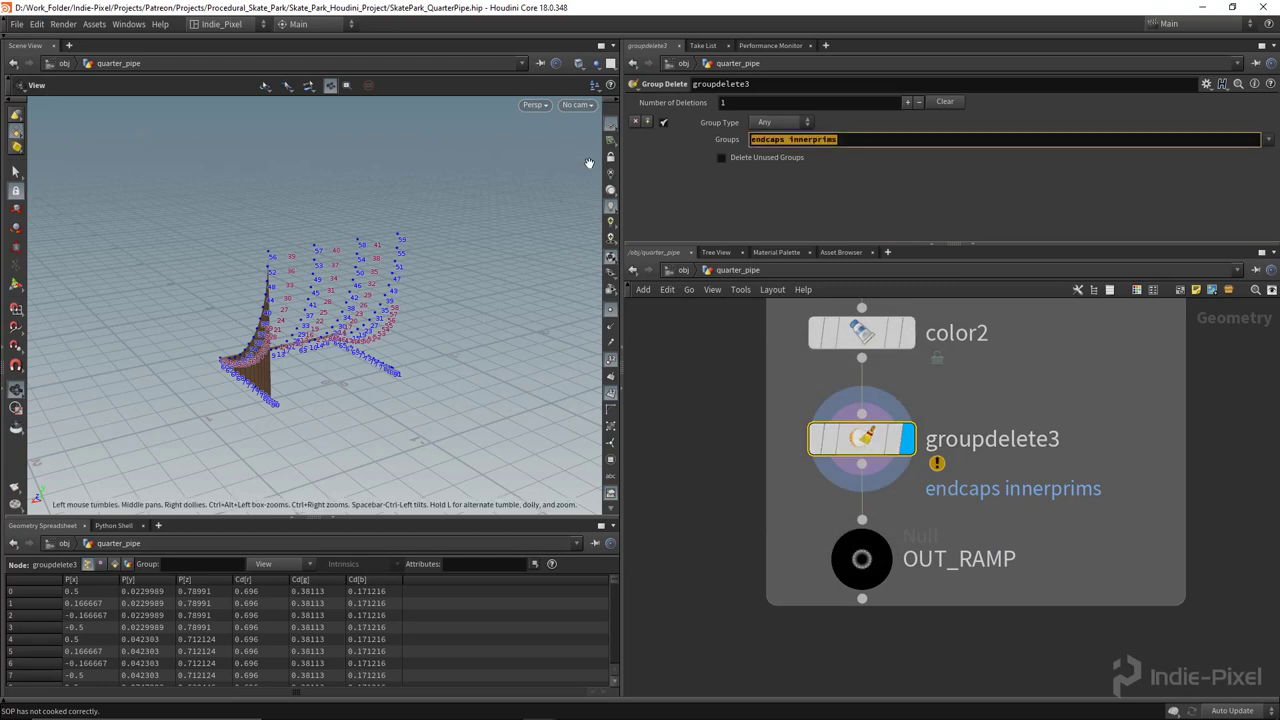
{"action": "key", "text": "BackSpace"}
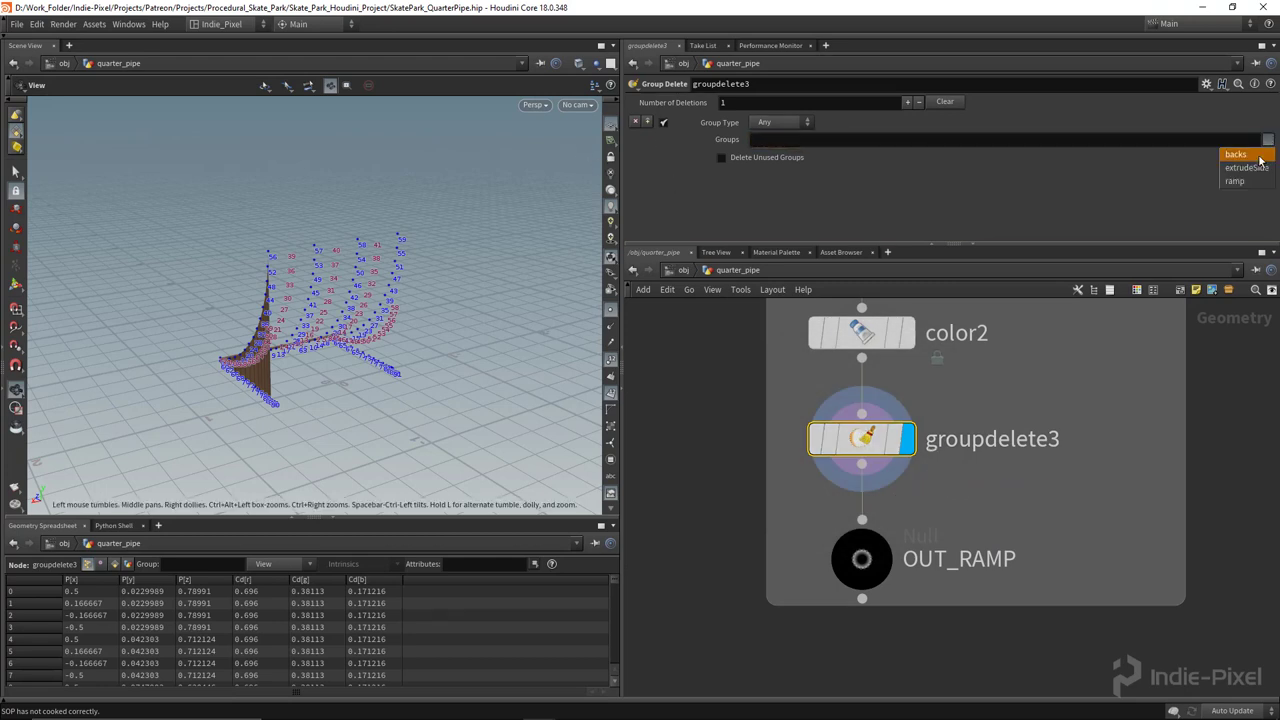
{"action": "left_click", "coordinate": [1258, 155]}
{"action": "left_click", "coordinate": [1258, 168]}
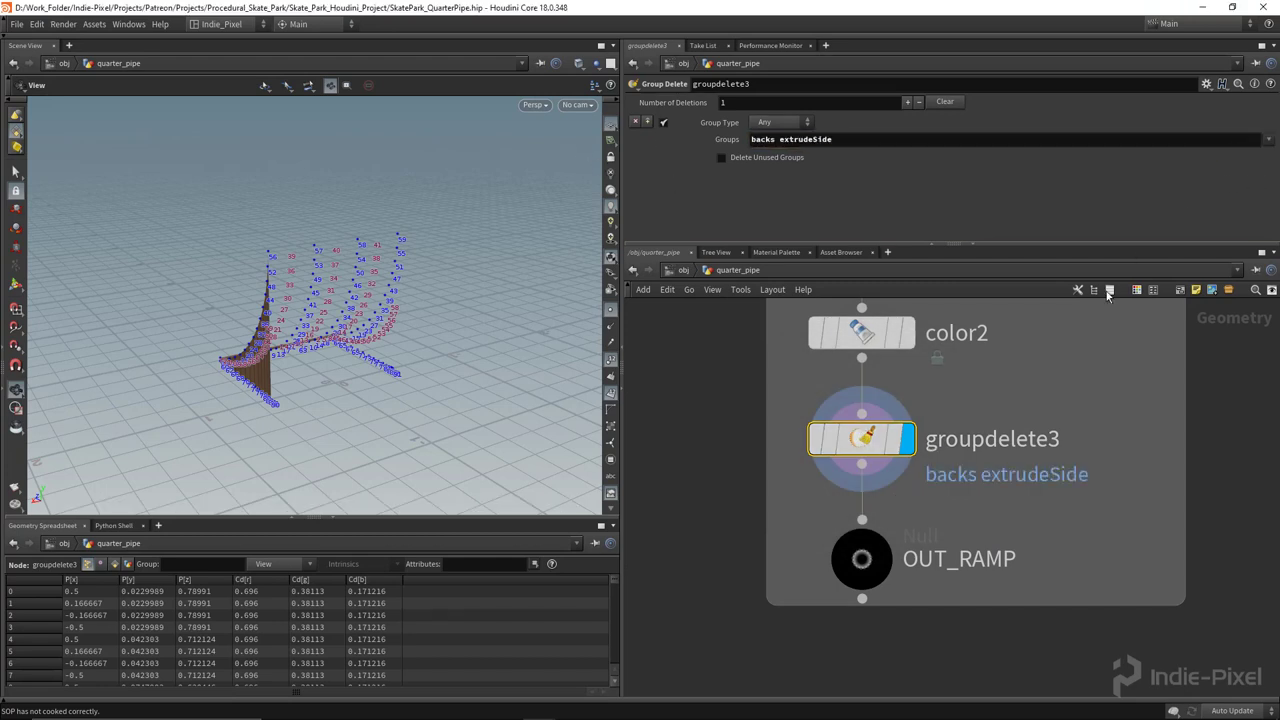
Step: Duplicate groupdelete3, detach the copy and insert it between color1 and OUT_TRANSTION
{"action": "middle_click_drag", "start_coordinate": [764, 465], "coordinate": [952, 452]}
{"action": "scroll", "coordinate": [947, 452], "scroll_direction": "down", "scroll_amount": 3}
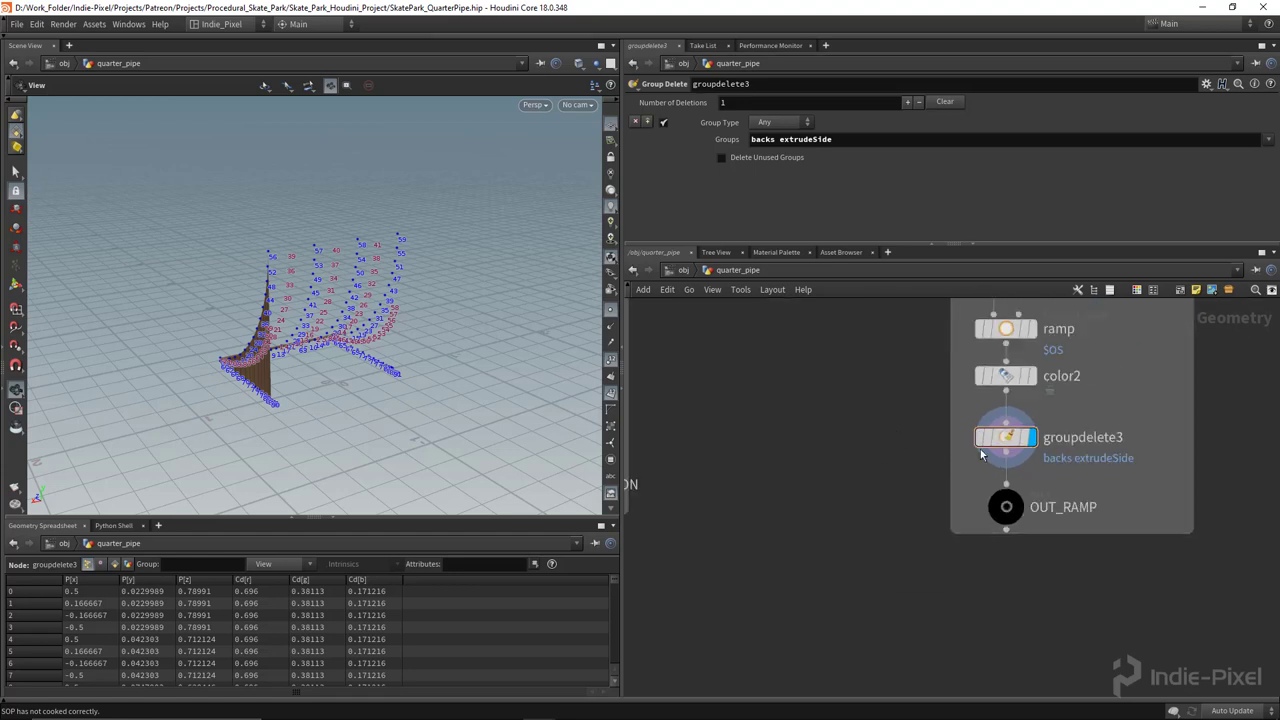
{"action": "left_click_drag", "start_coordinate": [1013, 440], "coordinate": [757, 451], "text": "alt"}
{"action": "middle_click_drag", "start_coordinate": [766, 392], "coordinate": [846, 396]}
{"action": "key", "text": "y"}
{"action": "left_click_drag", "start_coordinate": [878, 404], "coordinate": [871, 531]}
{"action": "middle_click_drag", "start_coordinate": [871, 531], "coordinate": [1122, 517]}
{"action": "scroll", "coordinate": [1083, 437], "scroll_direction": "up", "scroll_amount": 4}
{"action": "left_click_drag", "start_coordinate": [1085, 445], "coordinate": [672, 426]}
{"action": "middle_click_drag", "start_coordinate": [822, 356], "coordinate": [1002, 401]}
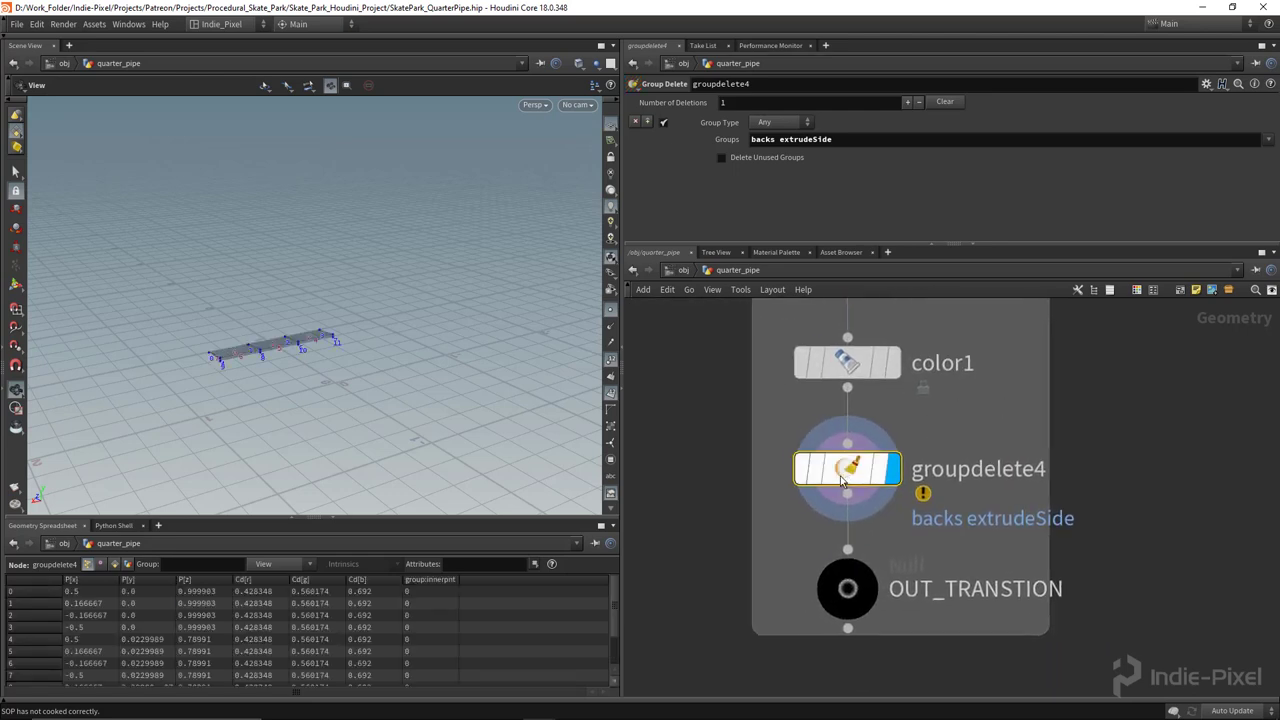
Step: Replace the groups to delete in the transition branch's groupdelete4 with innerpnts
{"action": "key", "text": "BackSpace"}
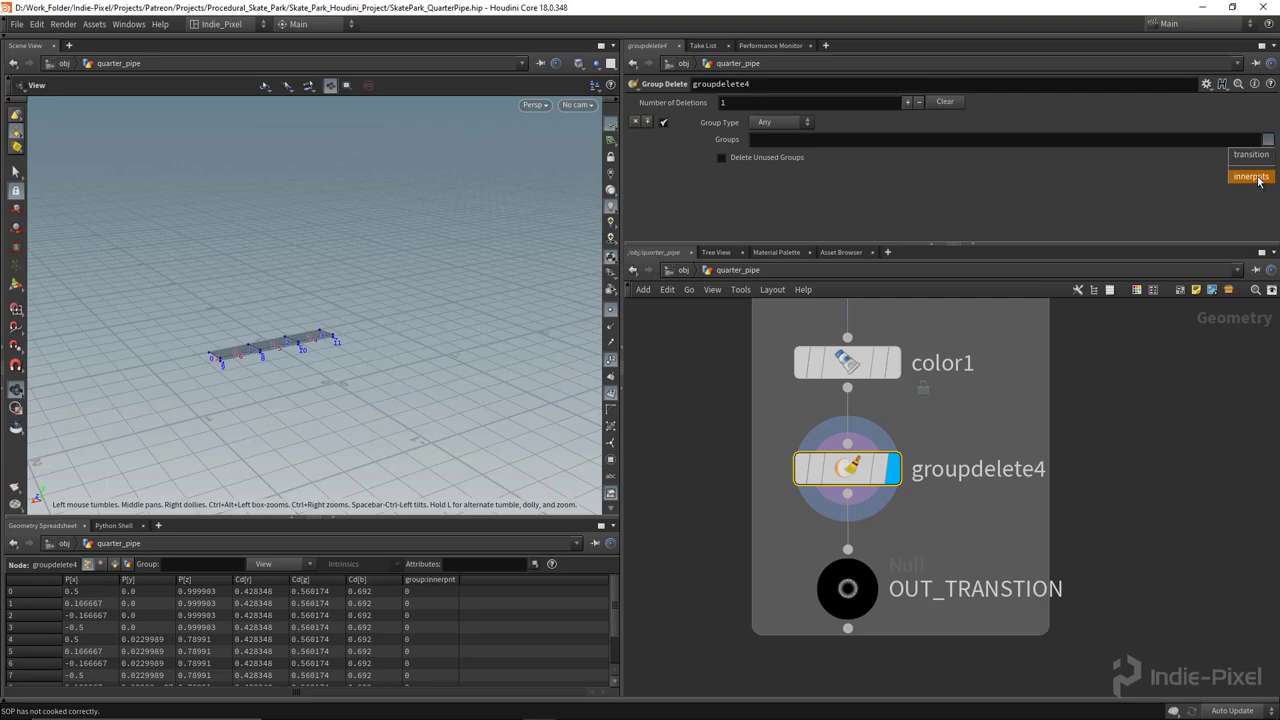
{"action": "left_click", "coordinate": [1252, 177]}
{"action": "left_click_drag", "start_coordinate": [234, 380], "coordinate": [380, 375]}
Step: Move the assembly object merge node further down, clear of the branches above it
{"action": "scroll", "coordinate": [1150, 511], "scroll_direction": "down", "scroll_amount": 6}
{"action": "middle_click_drag", "start_coordinate": [1149, 511], "coordinate": [753, 524]}
{"action": "scroll", "coordinate": [753, 524], "scroll_direction": "down", "scroll_amount": 3}
{"action": "middle_click_drag", "start_coordinate": [978, 546], "coordinate": [927, 554]}
{"action": "scroll", "coordinate": [936, 540], "scroll_direction": "down", "scroll_amount": 3}
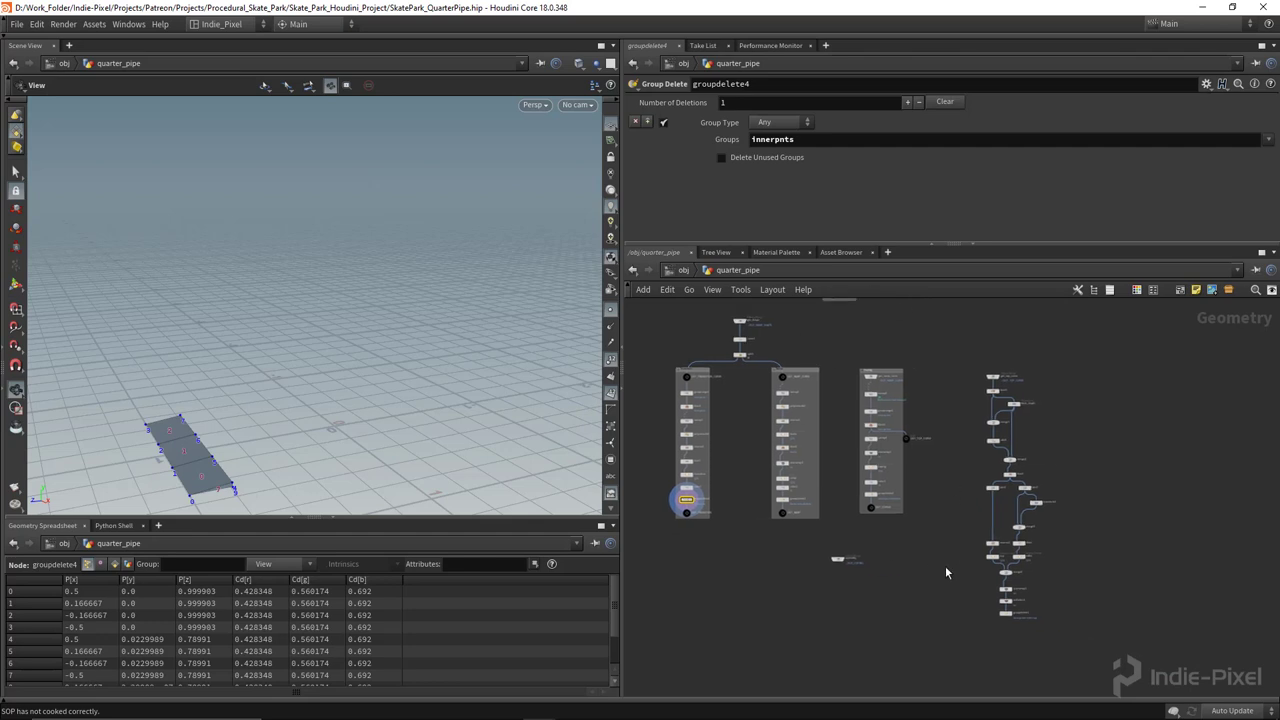
{"action": "scroll", "coordinate": [831, 514], "scroll_direction": "up", "scroll_amount": 3}
{"action": "left_click", "coordinate": [841, 461]}
{"action": "left_click_drag", "start_coordinate": [841, 465], "coordinate": [904, 603]}
{"action": "scroll", "coordinate": [942, 537], "scroll_direction": "down", "scroll_amount": 2}
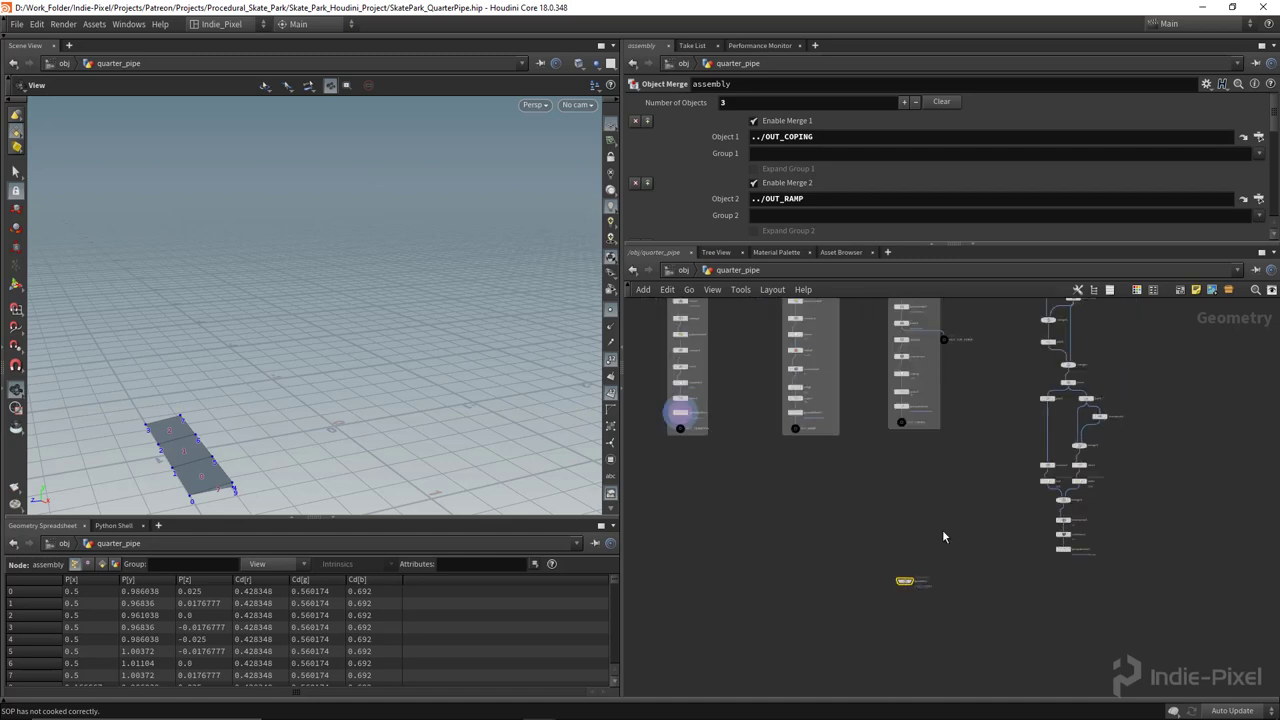
Step: Display groupdelete1 at the end of the deck branch in the perspective view
{"action": "middle_click_drag", "start_coordinate": [973, 449], "coordinate": [944, 503]}
{"action": "left_click_drag", "start_coordinate": [977, 314], "coordinate": [1088, 611]}
{"action": "middle_click_drag", "start_coordinate": [1055, 626], "coordinate": [1010, 557]}
{"action": "scroll", "coordinate": [998, 529], "scroll_direction": "up", "scroll_amount": 4}
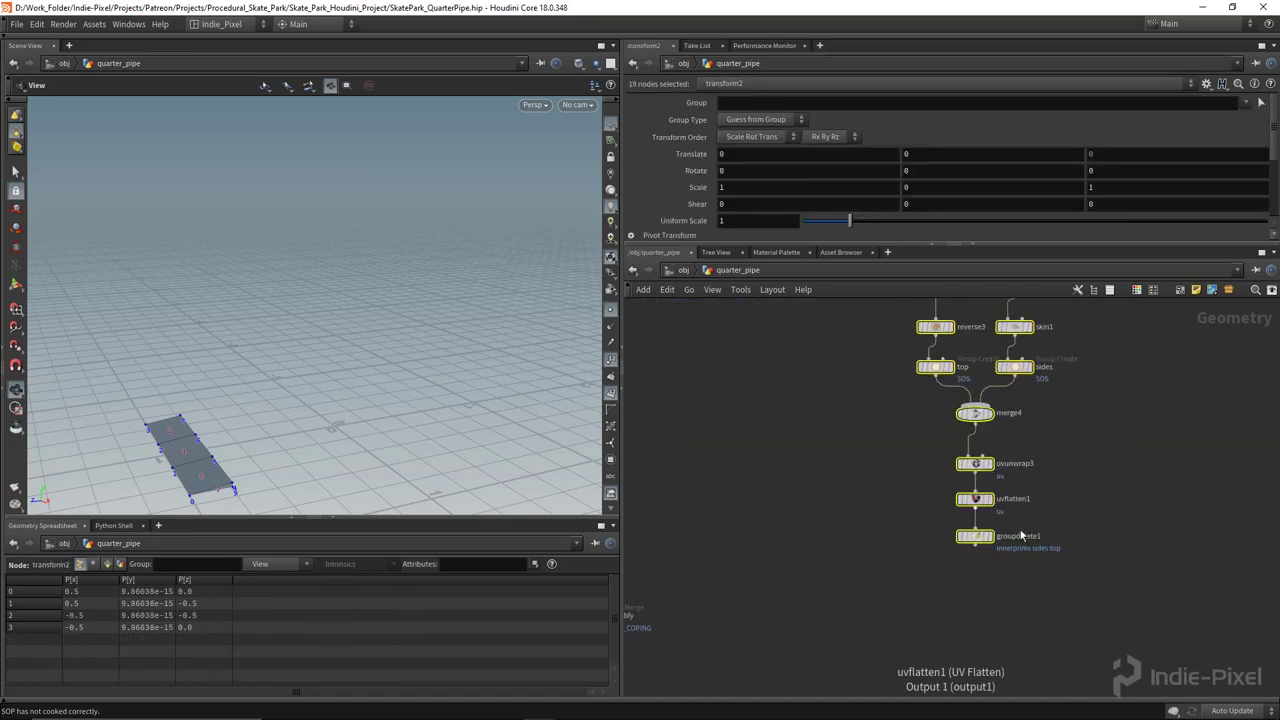
{"action": "left_click", "coordinate": [1004, 562]}
{"action": "left_click", "coordinate": [990, 537]}
{"action": "left_click_drag", "start_coordinate": [403, 320], "coordinate": [309, 309]}
Step: Add a Group Create node below groupdelete1 and name it Deck
{"action": "scroll", "coordinate": [988, 540], "scroll_direction": "up", "scroll_amount": 4}
{"action": "key", "text": "Tab"}
{"action": "type", "text": "group"}
{"action": "key", "text": "Return"}
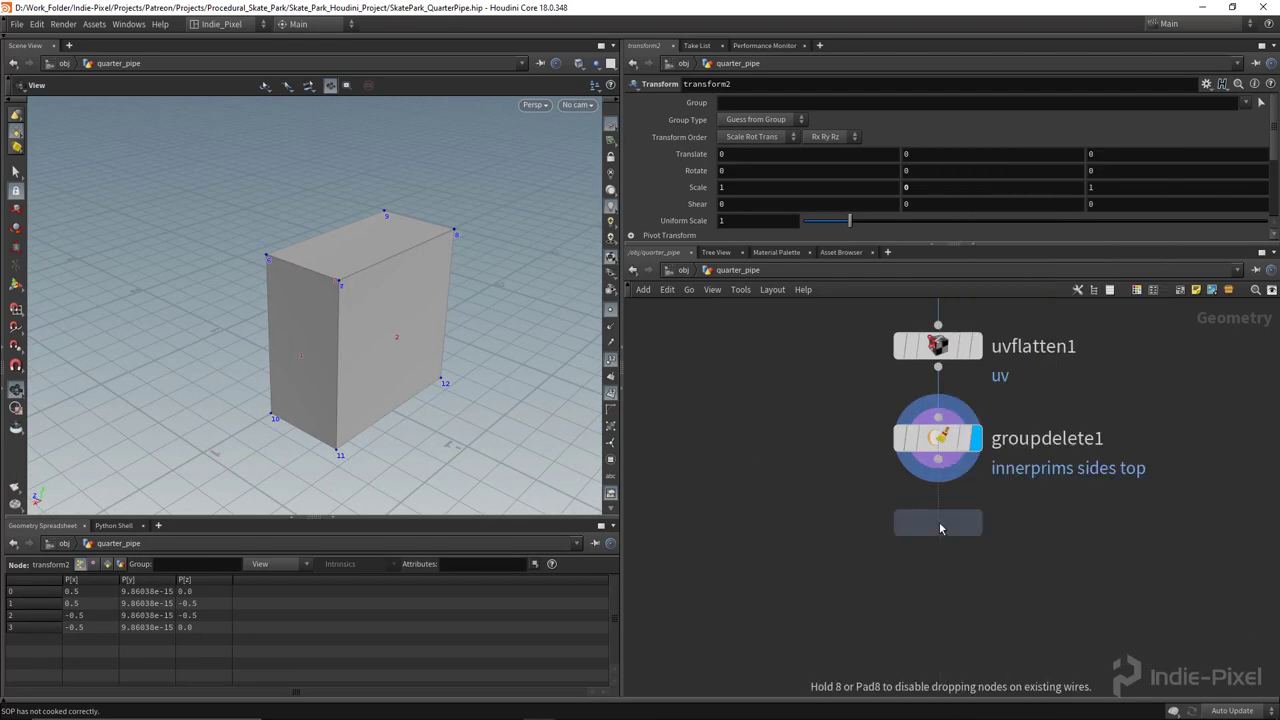
{"action": "left_click", "coordinate": [940, 526]}
{"action": "double_click", "coordinate": [1032, 524]}
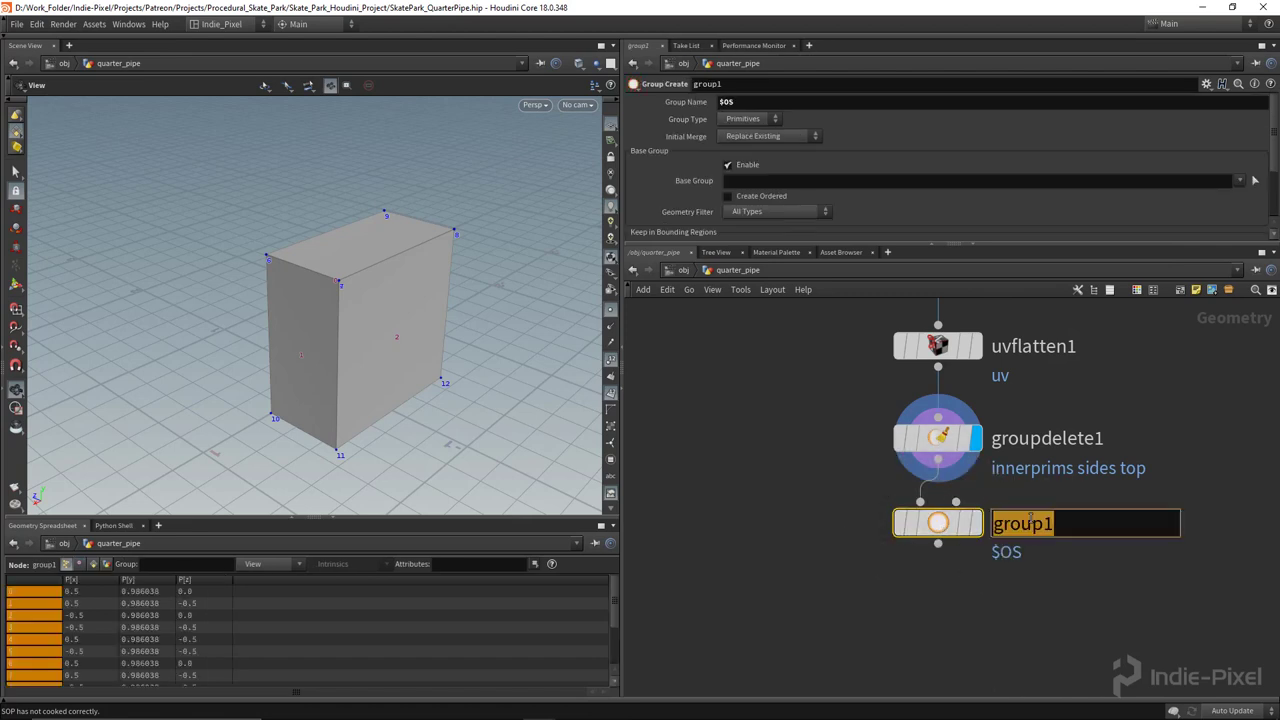
{"action": "type", "text": "Deck"}
{"action": "key", "text": "Return"}
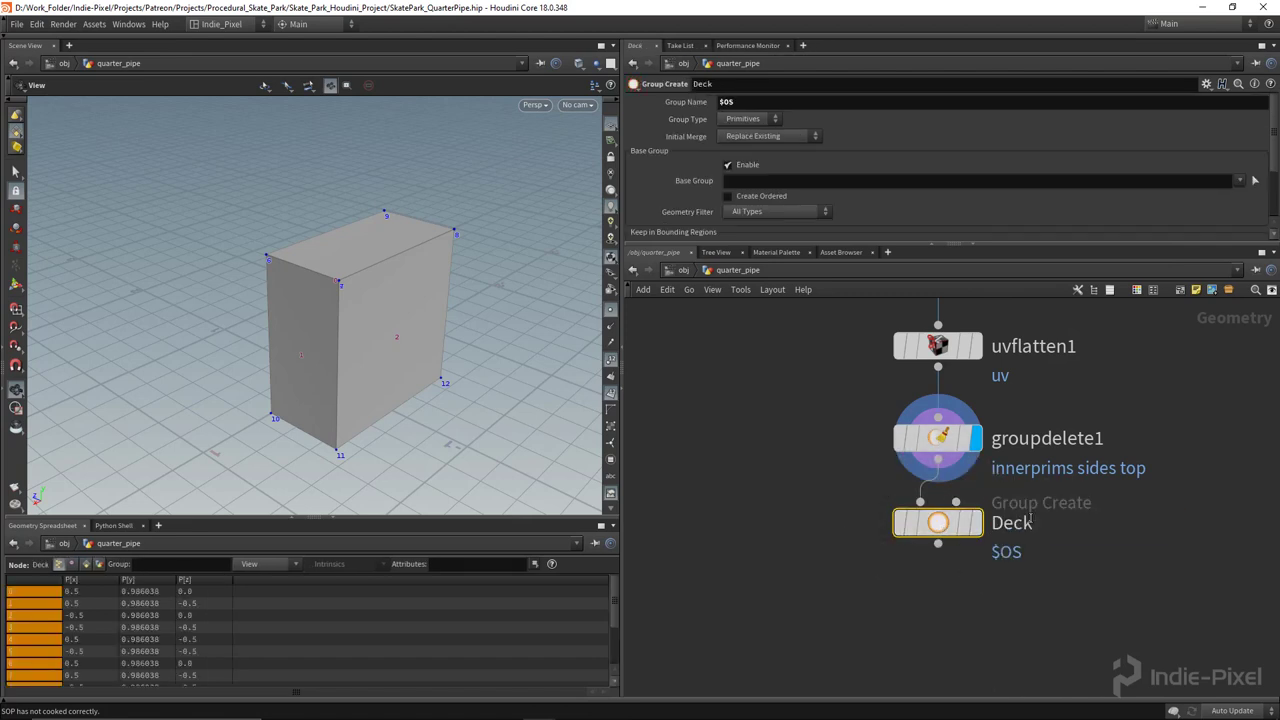
Step: Rename the Deck group node to lowercase deck and display it
{"action": "double_click", "coordinate": [1008, 525]}
{"action": "key", "text": "Delete"}
{"action": "type", "text": "d"}
{"action": "key", "text": "Return"}
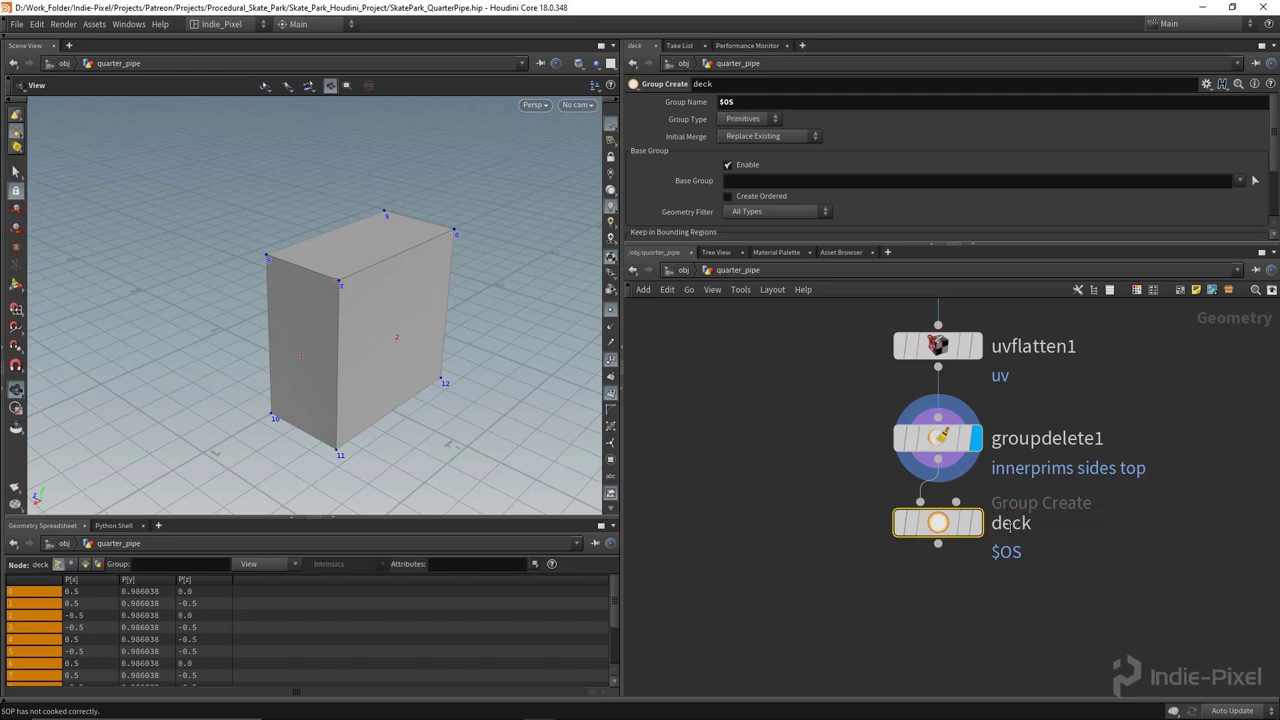
{"action": "scroll", "coordinate": [1010, 533], "scroll_direction": "down", "scroll_amount": 8}
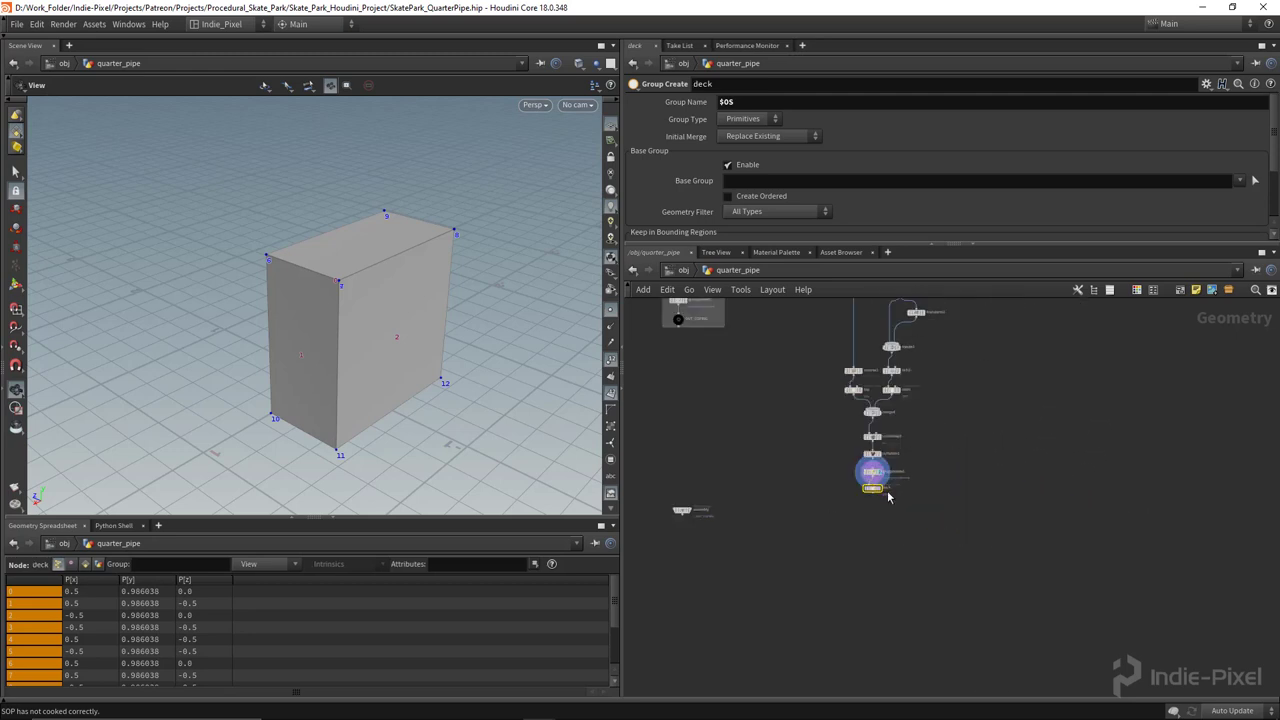
{"action": "scroll", "coordinate": [885, 494], "scroll_direction": "up", "scroll_amount": 5}
{"action": "left_click", "coordinate": [865, 484]}
Step: Duplicate the ramp branch's color2 node into empty space and cut the copy's input wire
{"action": "middle_click_drag", "start_coordinate": [650, 366], "coordinate": [1034, 557]}
{"action": "scroll", "coordinate": [950, 485], "scroll_direction": "down", "scroll_amount": 2}
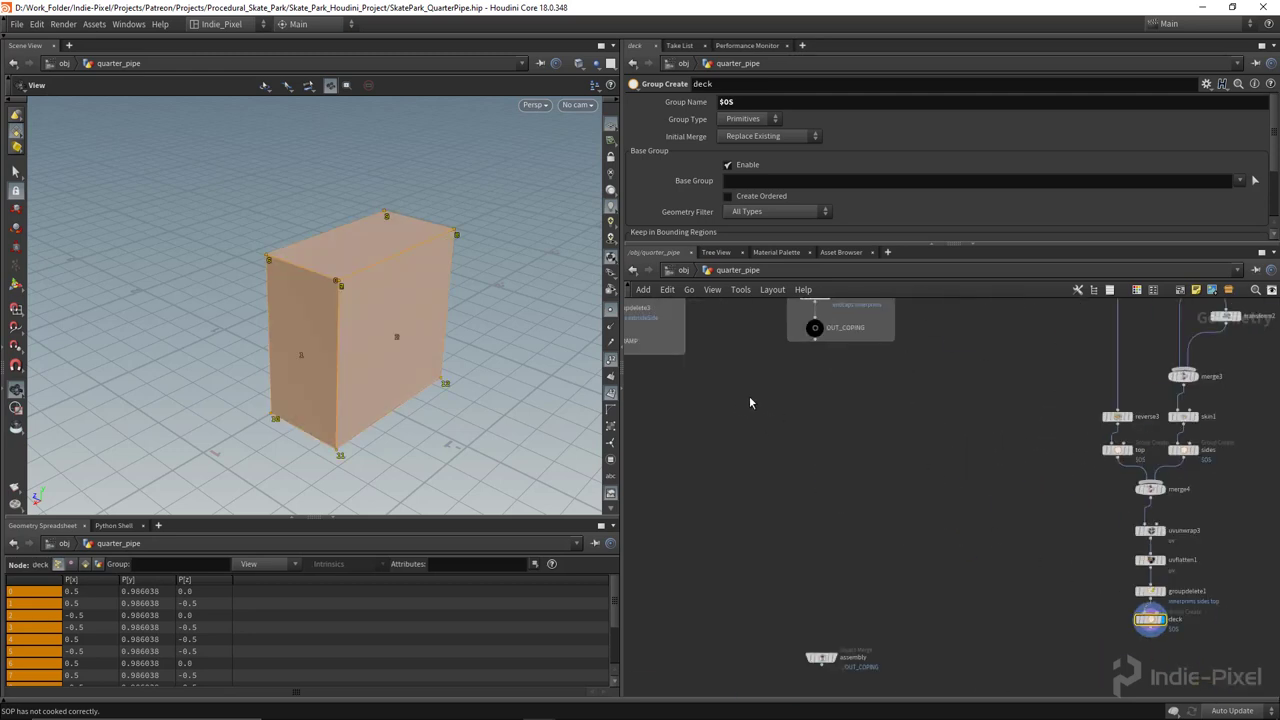
{"action": "middle_click_drag", "start_coordinate": [750, 403], "coordinate": [1020, 563]}
{"action": "scroll", "coordinate": [862, 445], "scroll_direction": "up", "scroll_amount": 3}
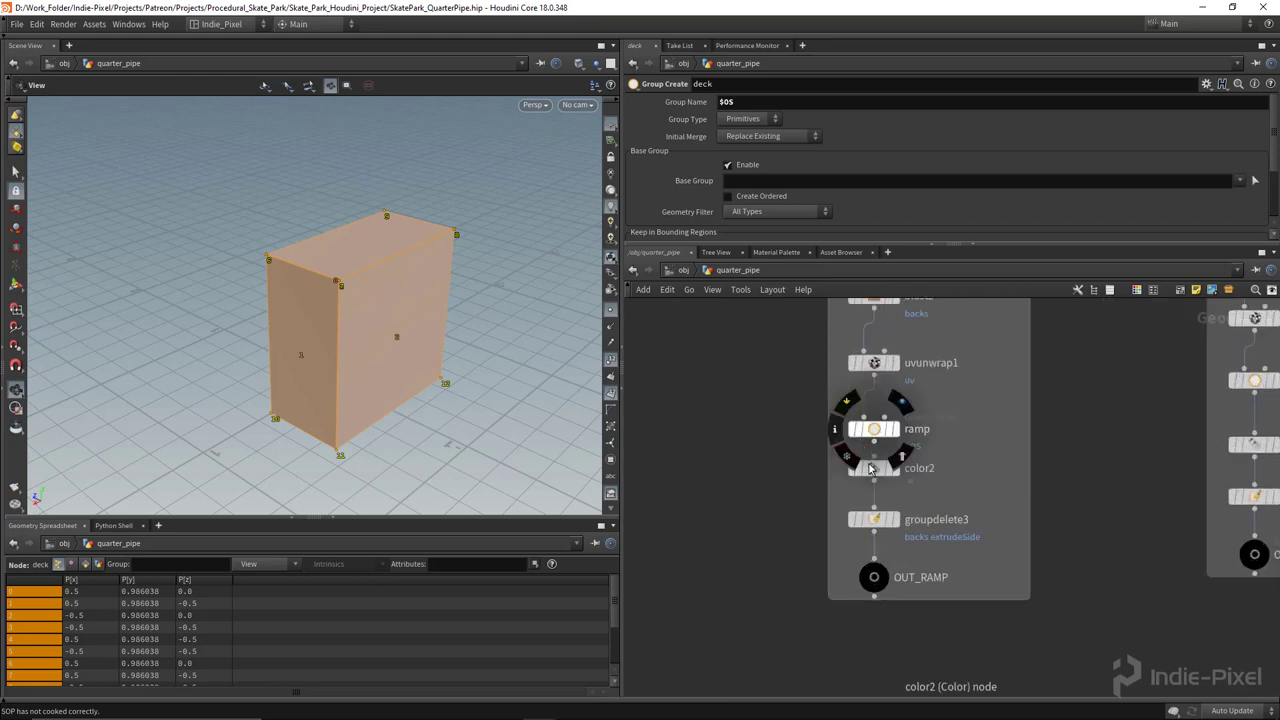
{"action": "left_click", "coordinate": [871, 469]}
{"action": "left_click_drag", "start_coordinate": [871, 469], "coordinate": [1137, 653], "text": "alt"}
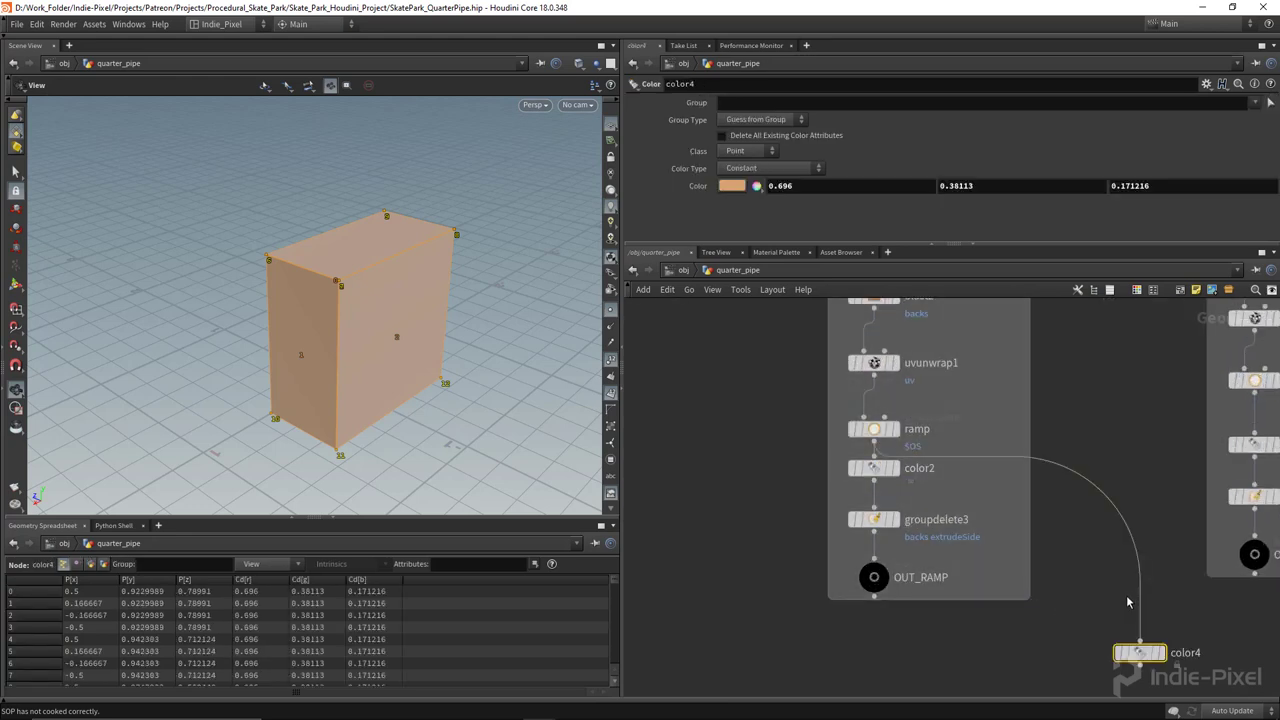
{"action": "key", "text": "y"}
{"action": "left_click_drag", "start_coordinate": [1116, 587], "coordinate": [1117, 497]}
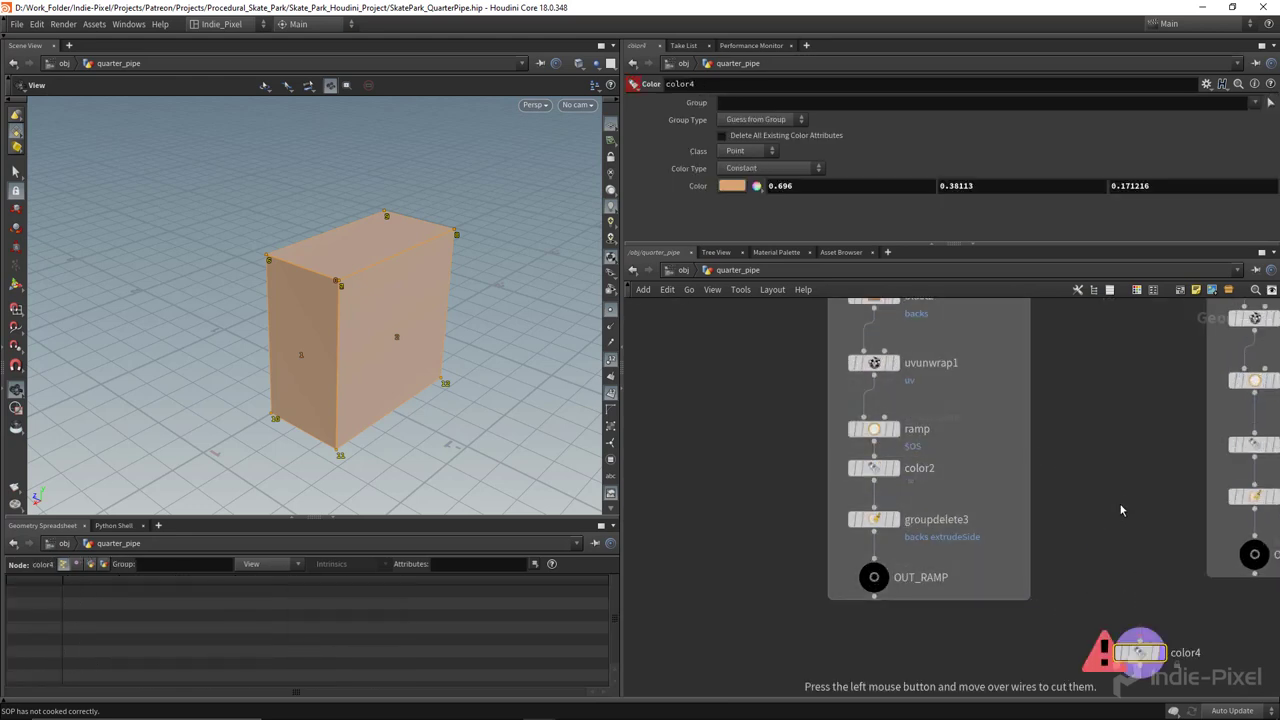
Step: Move color4 over to the deck branch, wire it below the deck group node and check the coloured geometry
{"action": "middle_click_drag", "start_coordinate": [1116, 568], "coordinate": [882, 399]}
{"action": "scroll", "coordinate": [881, 399], "scroll_direction": "down", "scroll_amount": 3}
{"action": "left_click", "coordinate": [909, 449]}
{"action": "left_click_drag", "start_coordinate": [898, 449], "coordinate": [1180, 630]}
{"action": "middle_click_drag", "start_coordinate": [1181, 566], "coordinate": [837, 367]}
{"action": "scroll", "coordinate": [834, 402], "scroll_direction": "up", "scroll_amount": 3}
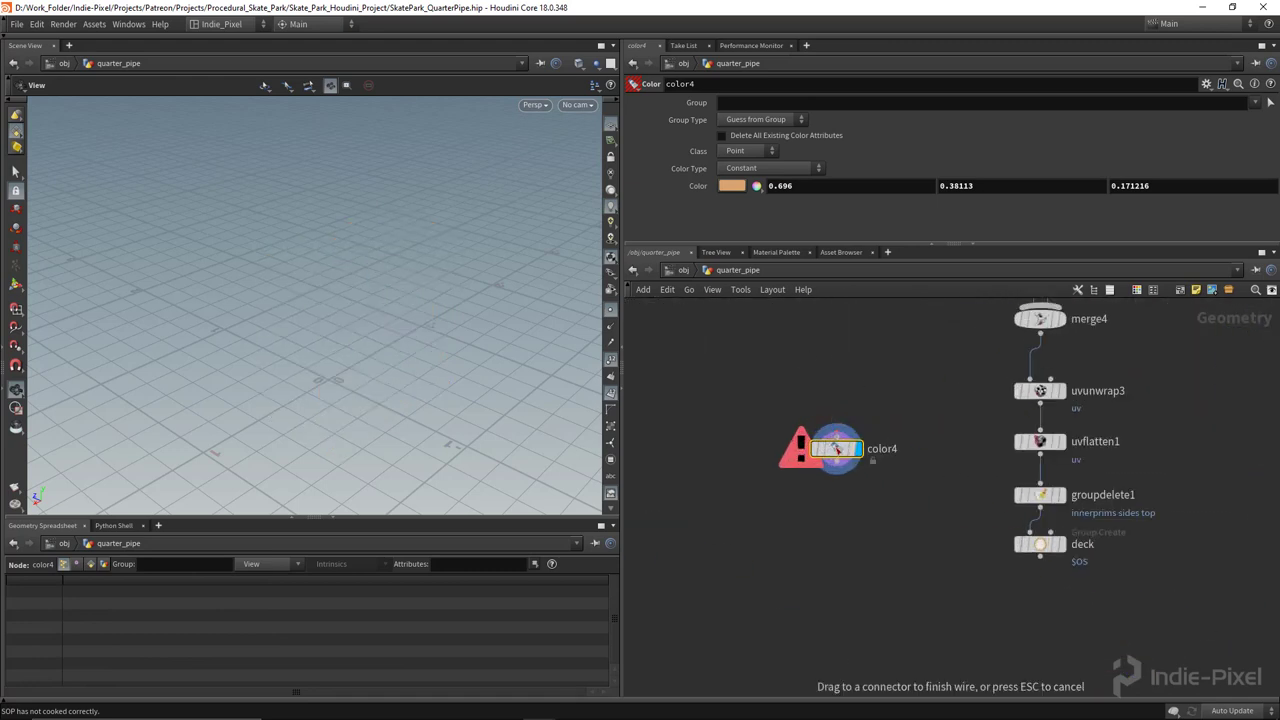
{"action": "left_click_drag", "start_coordinate": [835, 448], "coordinate": [1034, 532]}
{"action": "scroll", "coordinate": [1043, 581], "scroll_direction": "up", "scroll_amount": 3}
{"action": "middle_click_drag", "start_coordinate": [1108, 594], "coordinate": [969, 425]}
{"action": "left_click_drag", "start_coordinate": [354, 345], "coordinate": [337, 311]}
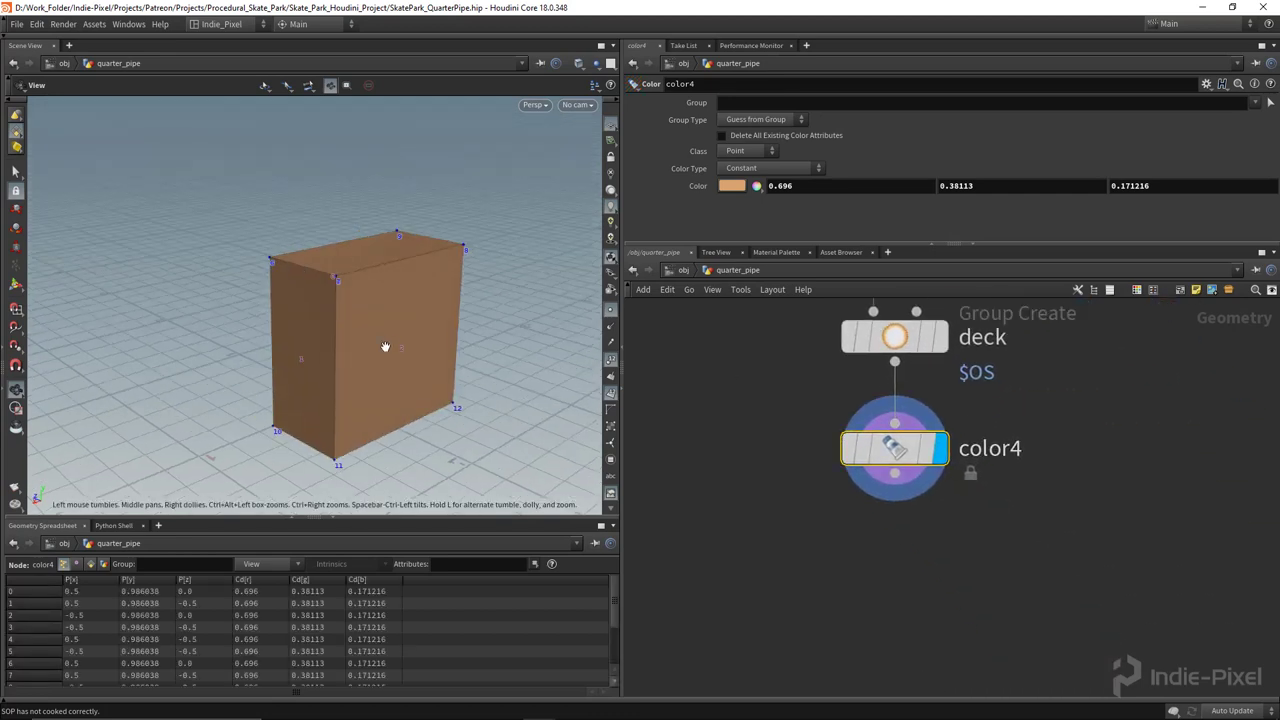
Step: Add a Null node below color4, wire color4 into it and name it OUT_DECK
{"action": "key", "text": "Tab"}
{"action": "type", "text": "null"}
{"action": "key", "text": "Return"}
{"action": "left_click", "coordinate": [885, 538]}
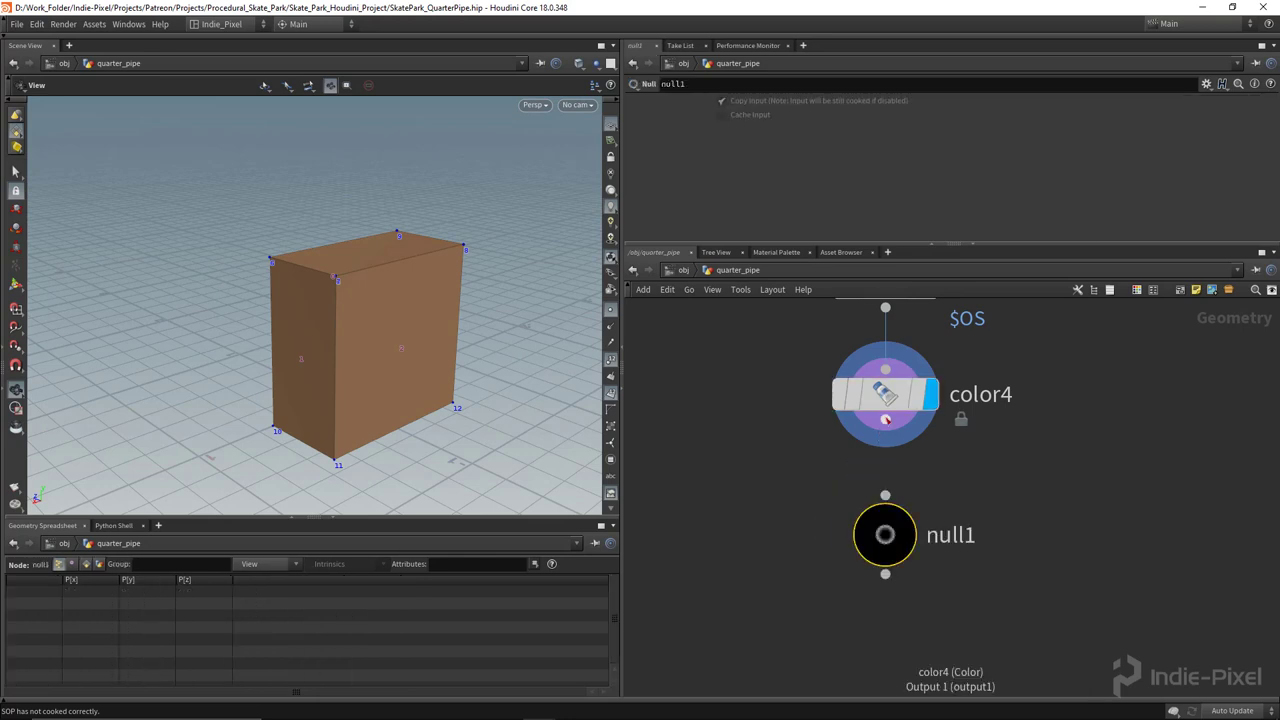
{"action": "double_click", "coordinate": [945, 537]}
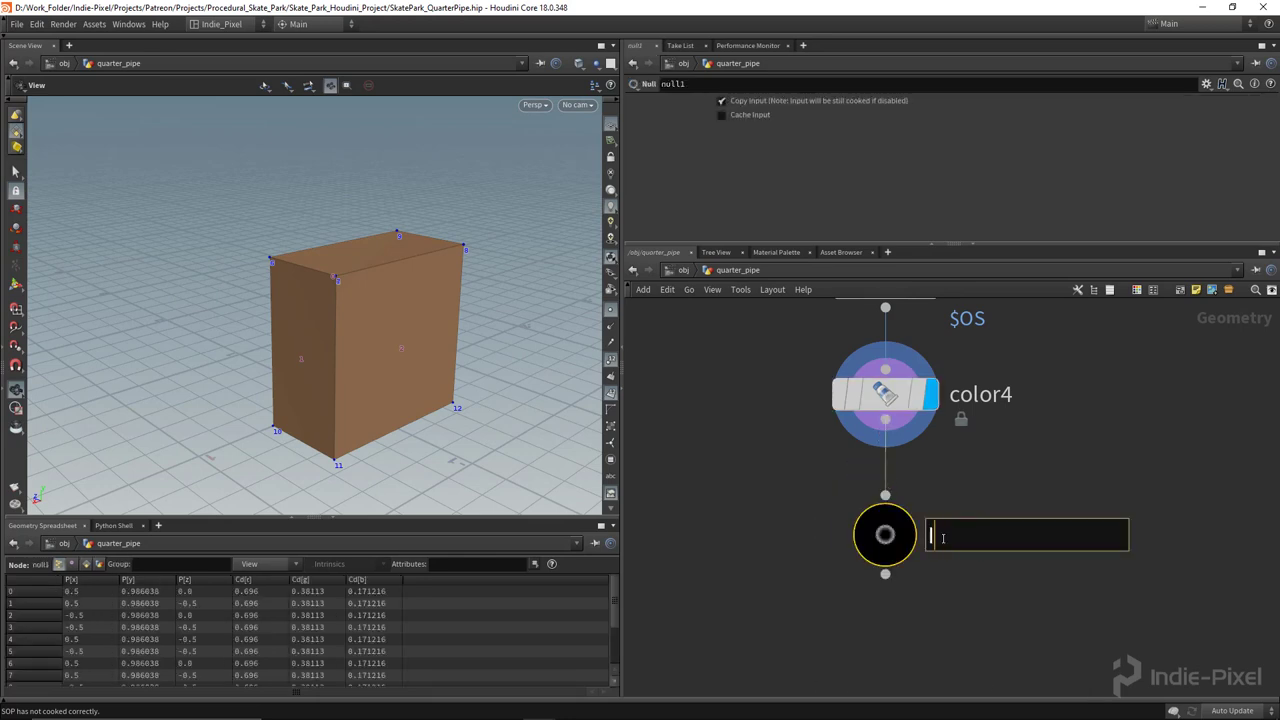
{"action": "type", "text": "K"}
{"action": "key", "text": "Return"}
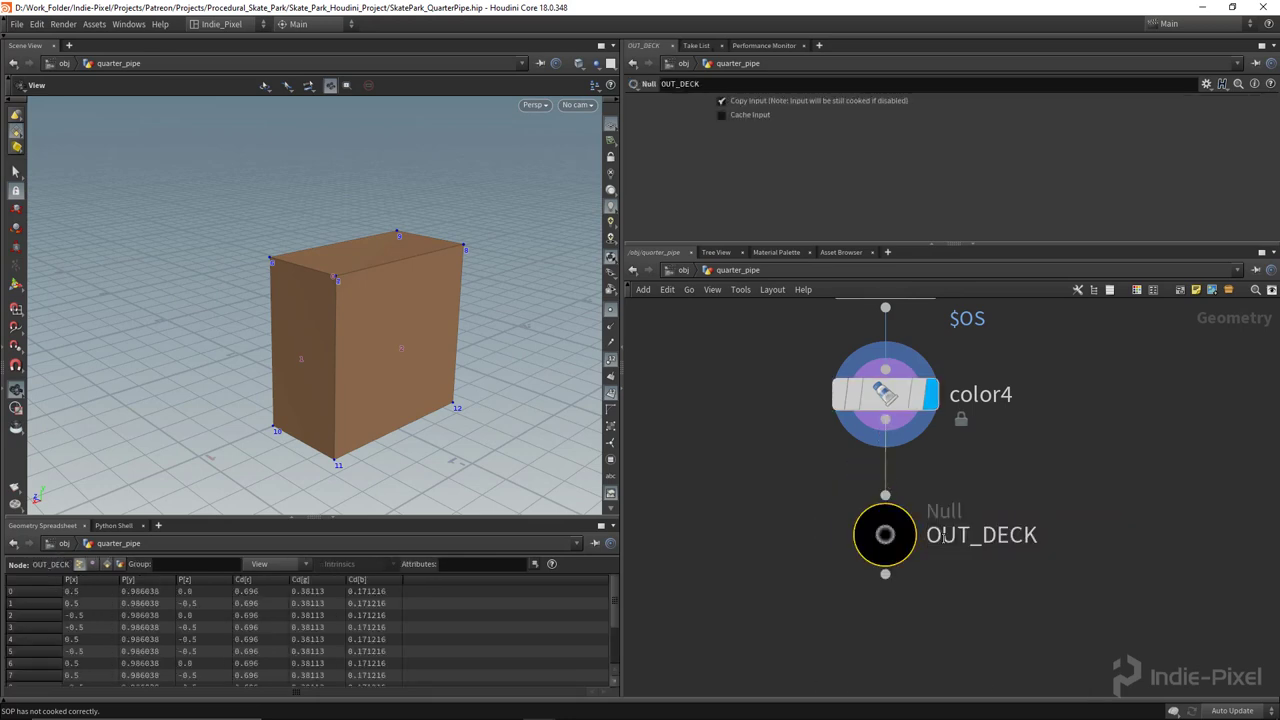
Step: Move the assembly Object Merge node down slightly and set its Object 1 to OUT_DECK
{"action": "scroll", "coordinate": [943, 537], "scroll_direction": "down", "scroll_amount": 6}
{"action": "middle_click_drag", "start_coordinate": [845, 533], "coordinate": [1110, 541]}
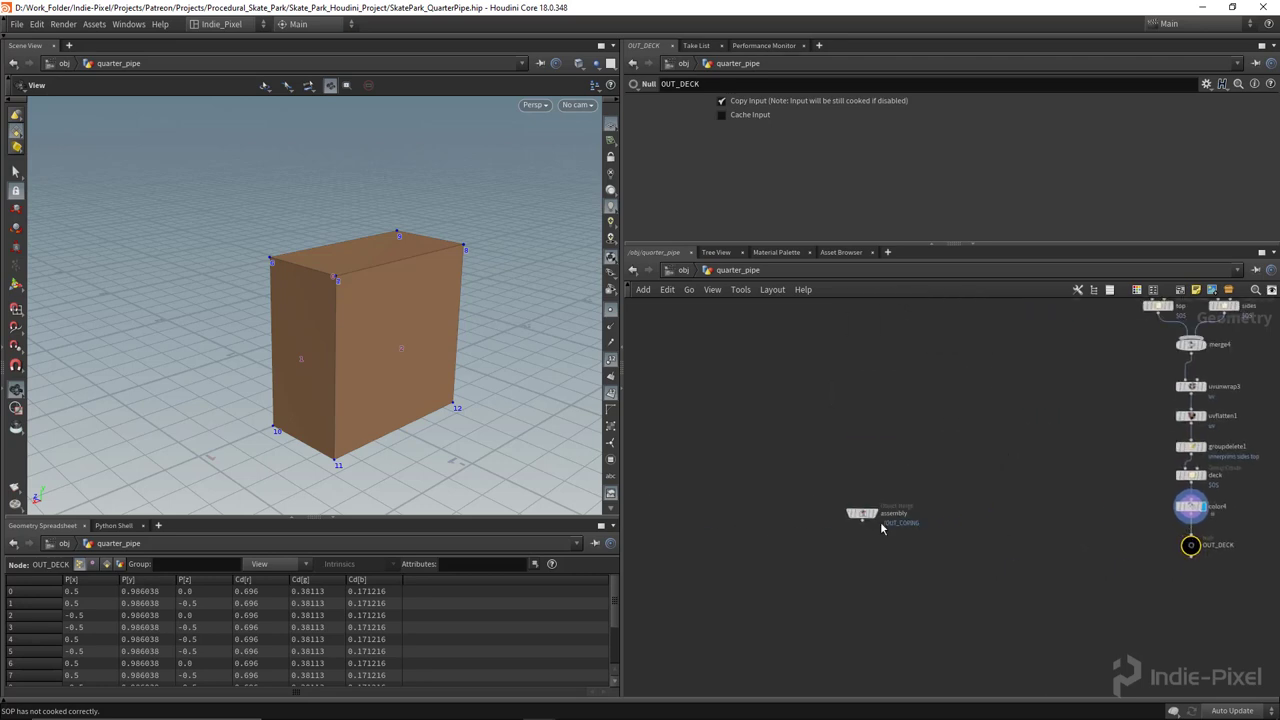
{"action": "left_click_drag", "start_coordinate": [866, 520], "coordinate": [914, 570]}
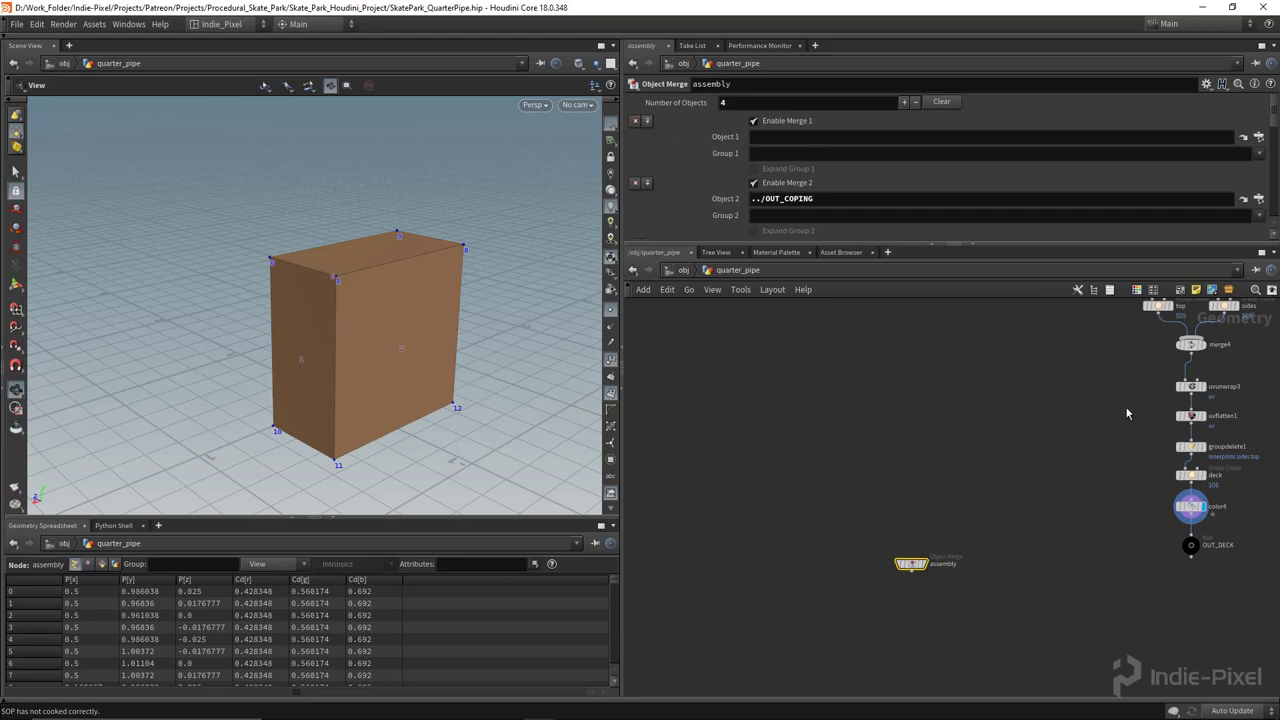
{"action": "left_click_drag", "start_coordinate": [1199, 562], "coordinate": [799, 144]}
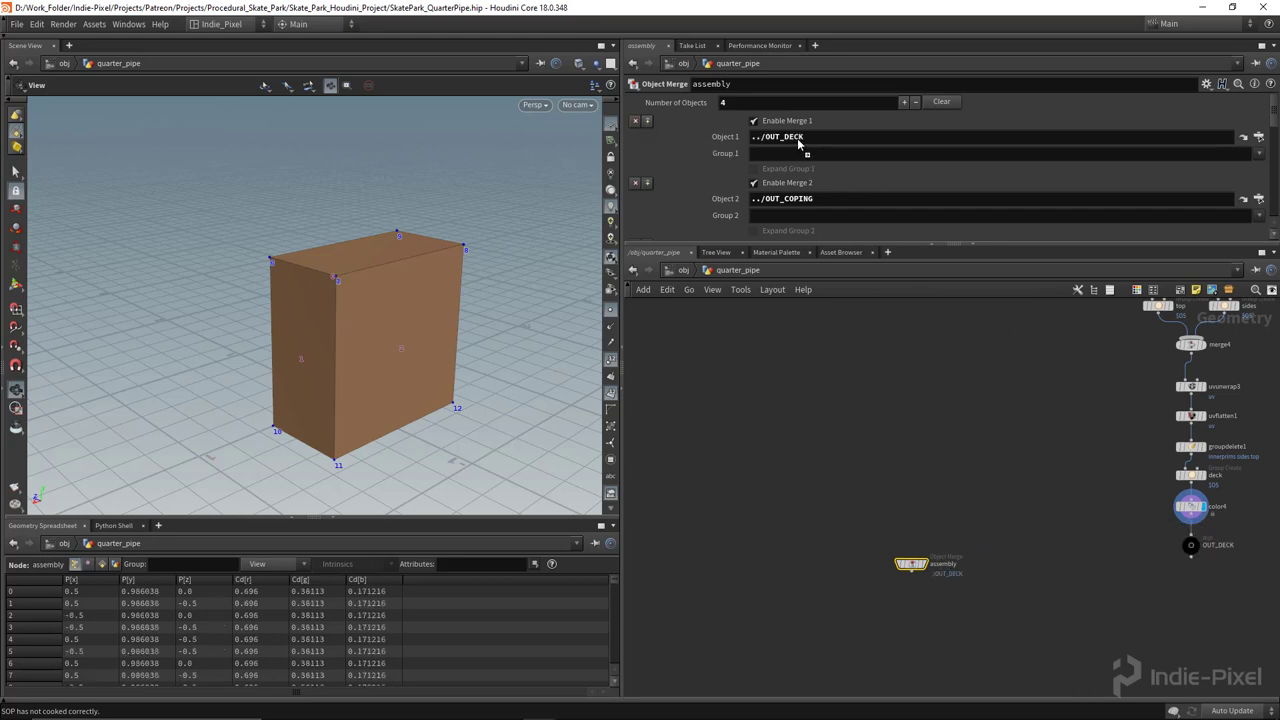
Step: Display the assembly node, hide the point and primitive numbers and inspect the end of the coping up close
{"action": "middle_click_drag", "start_coordinate": [985, 475], "coordinate": [868, 411]}
{"action": "scroll", "coordinate": [828, 501], "scroll_direction": "up", "scroll_amount": 5}
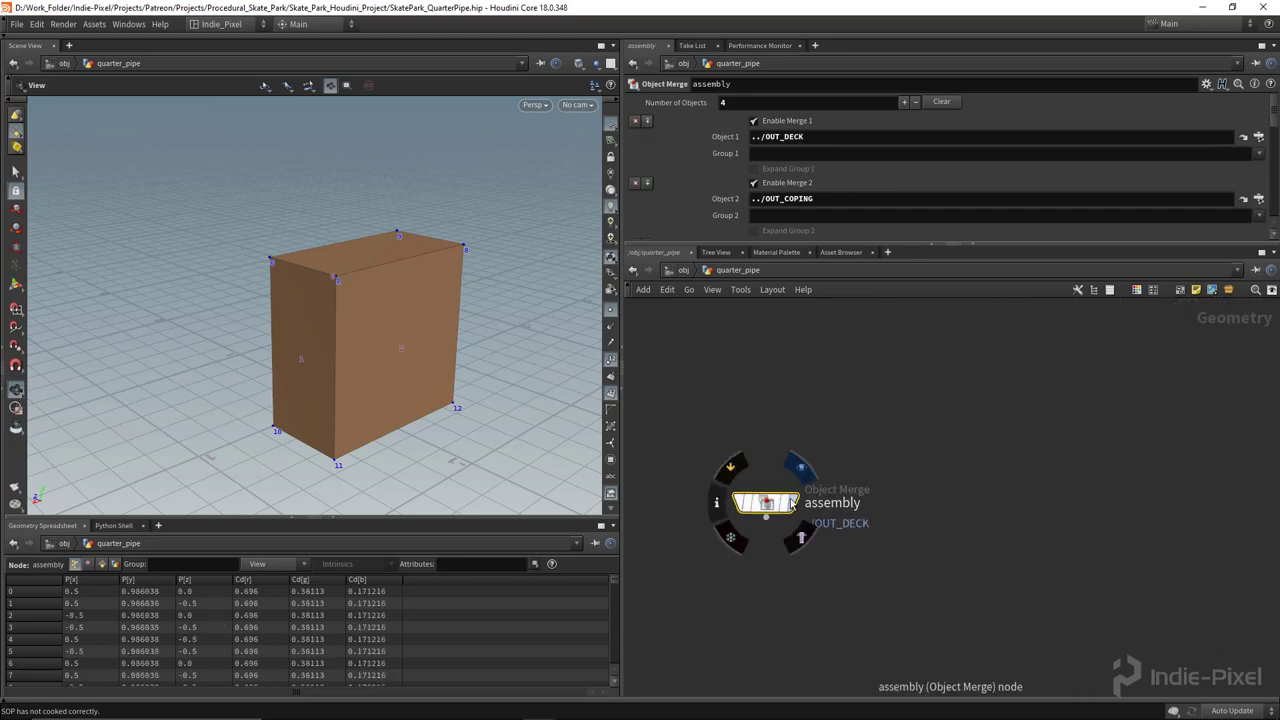
{"action": "left_click", "coordinate": [795, 504]}
{"action": "left_click_drag", "start_coordinate": [289, 304], "coordinate": [548, 330]}
{"action": "left_click", "coordinate": [611, 392]}
{"action": "left_click", "coordinate": [611, 361]}
{"action": "left_click_drag", "start_coordinate": [293, 280], "coordinate": [404, 310]}
{"action": "right_click_drag", "start_coordinate": [397, 220], "coordinate": [331, 266]}
{"action": "left_click_drag", "start_coordinate": [331, 266], "coordinate": [360, 230]}
Step: Display the blast3 node in the Coping network box and examine the wire leading to sweep4
{"action": "scroll", "coordinate": [861, 521], "scroll_direction": "down", "scroll_amount": 5}
{"action": "middle_click_drag", "start_coordinate": [877, 457], "coordinate": [887, 604]}
{"action": "scroll", "coordinate": [702, 414], "scroll_direction": "up", "scroll_amount": 3}
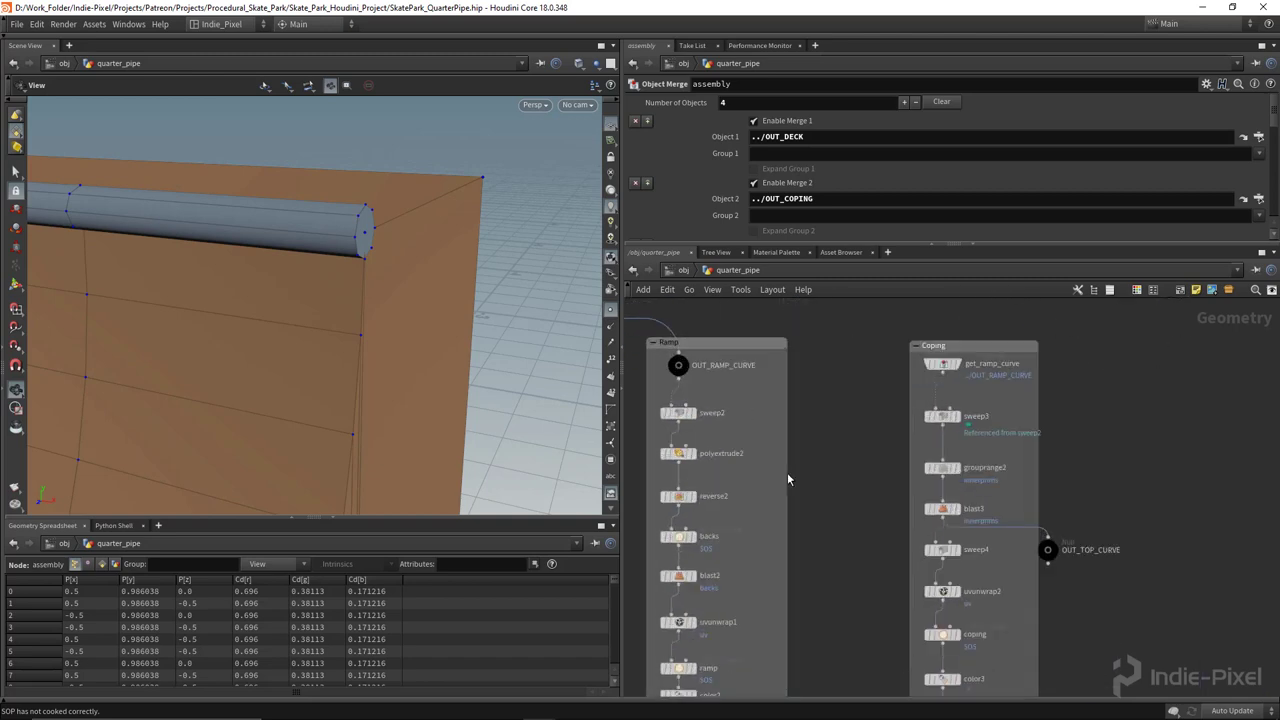
{"action": "scroll", "coordinate": [845, 380], "scroll_direction": "up", "scroll_amount": 3}
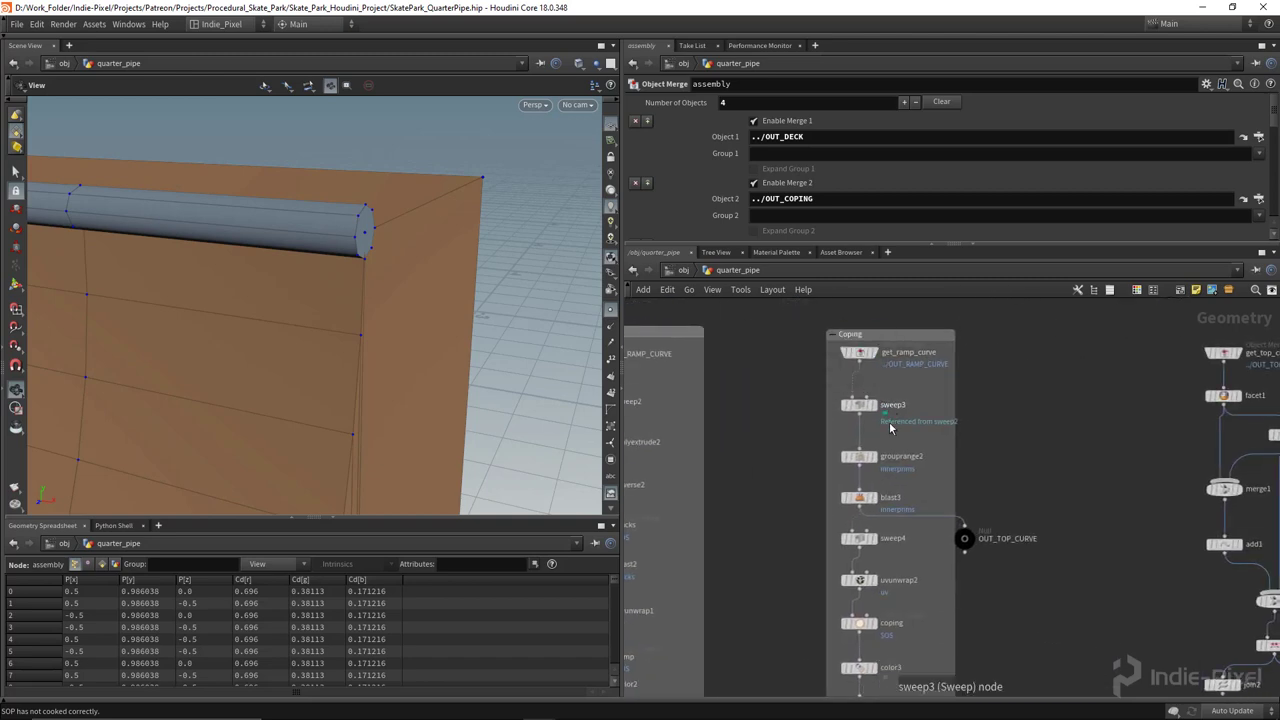
{"action": "left_click", "coordinate": [877, 482]}
{"action": "middle_click_drag", "start_coordinate": [914, 463], "coordinate": [929, 373]}
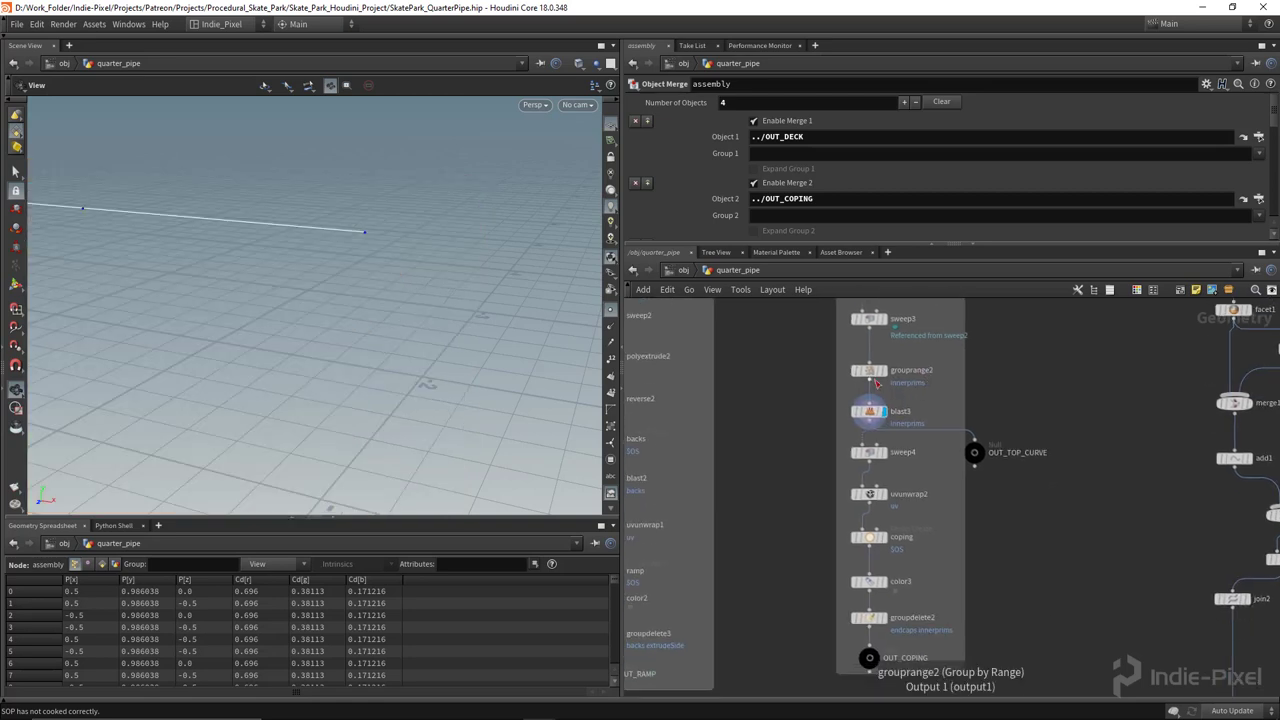
{"action": "scroll", "coordinate": [886, 379], "scroll_direction": "up", "scroll_amount": 3}
{"action": "middle_click_drag", "start_coordinate": [907, 418], "coordinate": [907, 462]}
{"action": "middle_click_drag", "start_coordinate": [946, 520], "coordinate": [936, 365]}
{"action": "scroll", "coordinate": [936, 368], "scroll_direction": "down", "scroll_amount": 3}
{"action": "left_click_drag", "start_coordinate": [880, 371], "coordinate": [879, 384]}
{"action": "scroll", "coordinate": [881, 350], "scroll_direction": "up", "scroll_amount": 3}
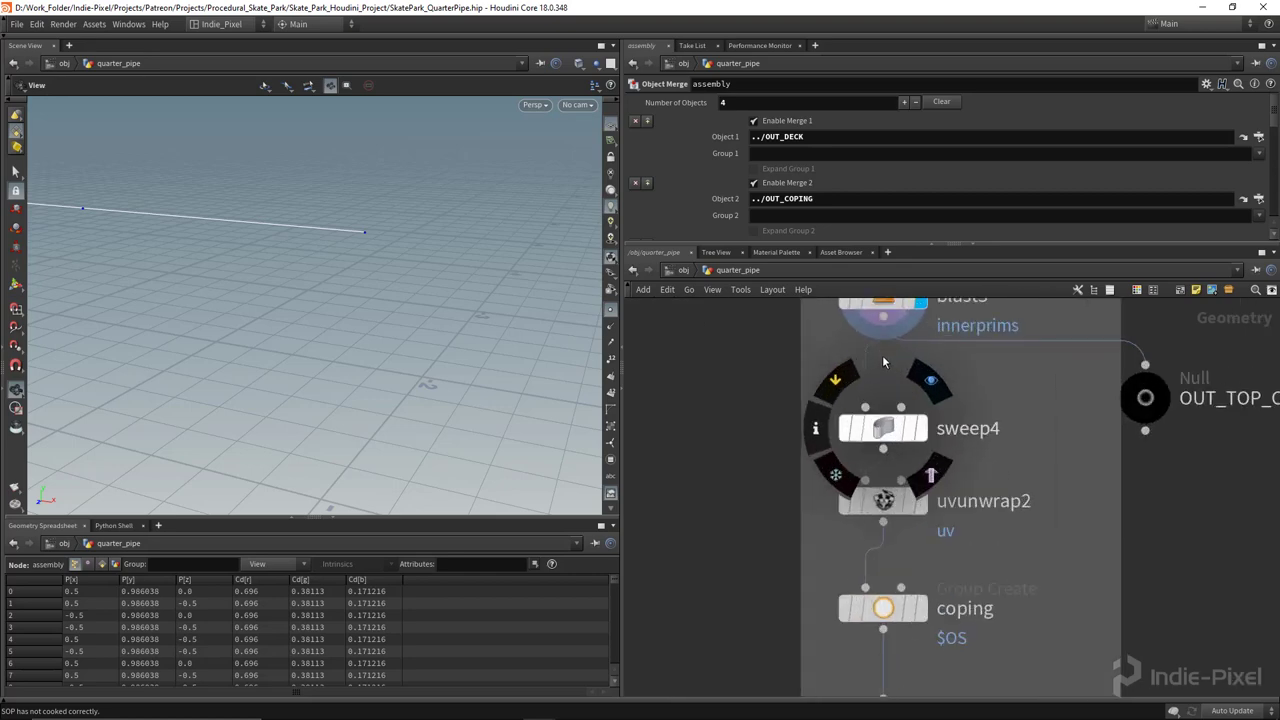
Step: Insert a Transform node on the wire between blast3 and sweep4 in the Coping branch
{"action": "middle_click_drag", "start_coordinate": [930, 381], "coordinate": [922, 399]}
{"action": "key", "text": "Tab"}
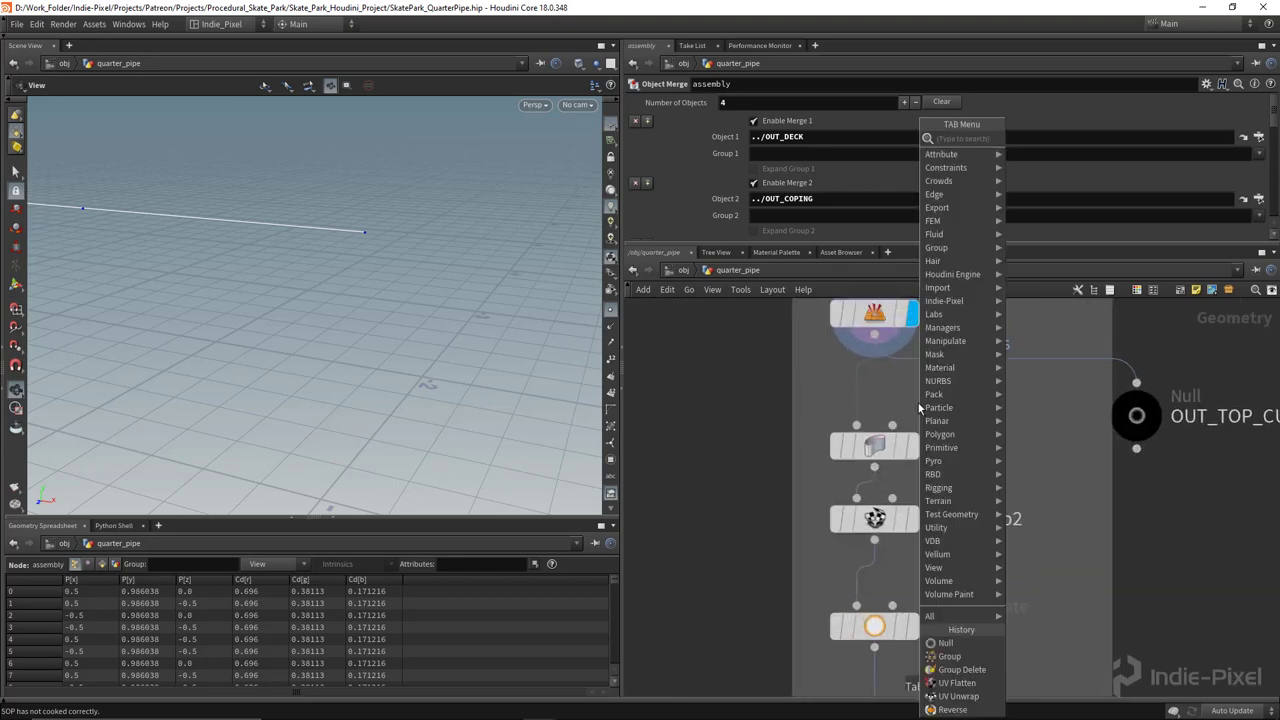
{"action": "type", "text": "tr"}
{"action": "left_click", "coordinate": [1035, 165]}
{"action": "scroll", "coordinate": [864, 378], "scroll_direction": "up", "scroll_amount": 2}
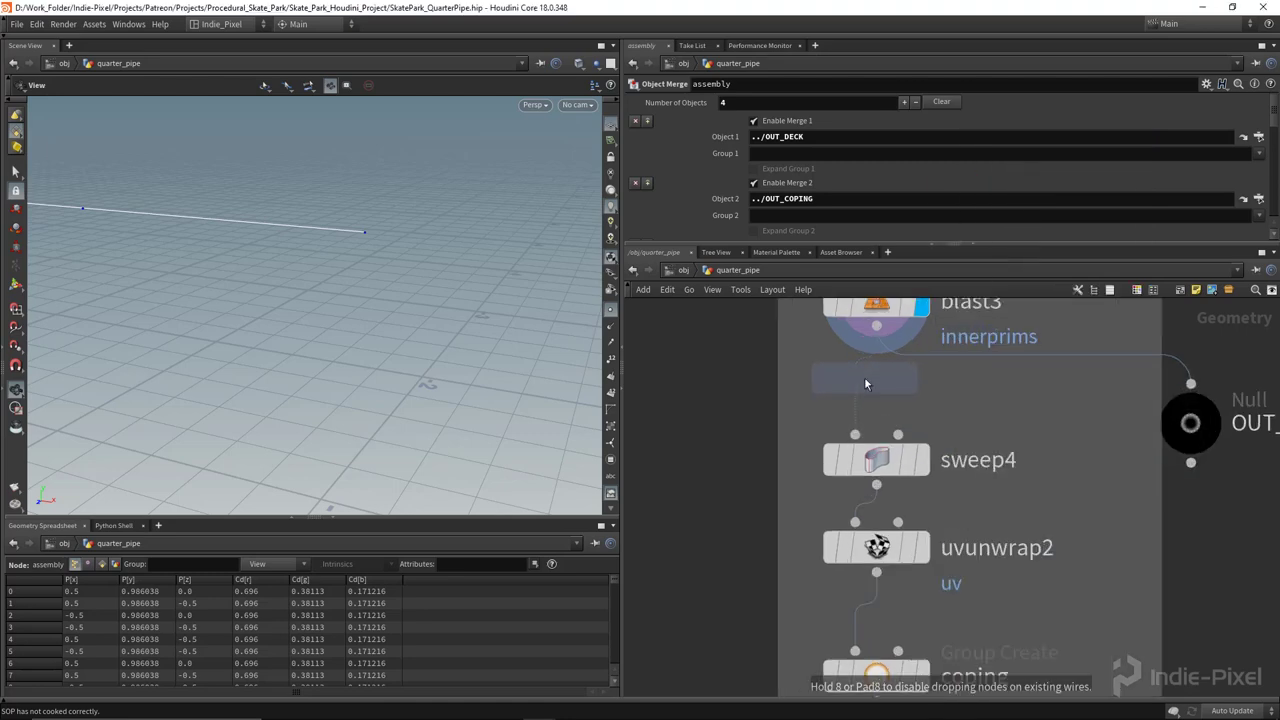
{"action": "left_click", "coordinate": [862, 381]}
{"action": "left_click_drag", "start_coordinate": [855, 387], "coordinate": [881, 416]}
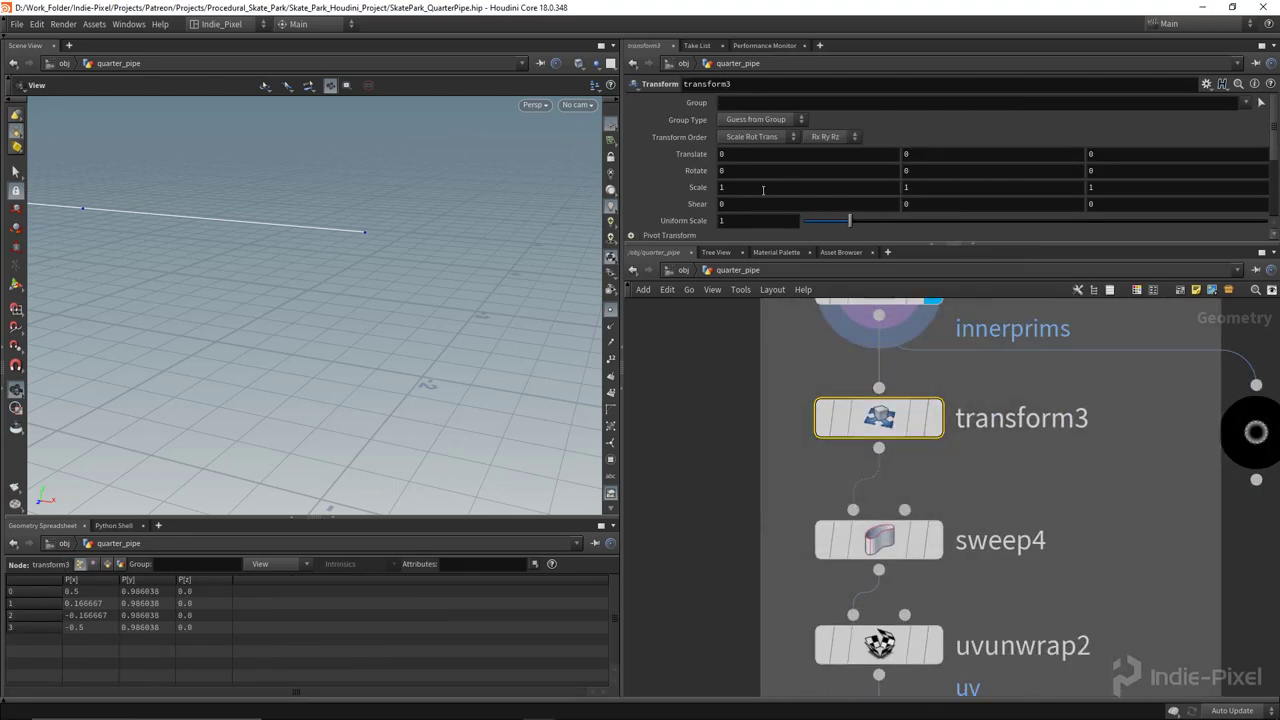
Step: Set the coping transform's X scale to 1.15 and display the assembly node again
{"action": "right_click_drag", "start_coordinate": [317, 320], "coordinate": [211, 283]}
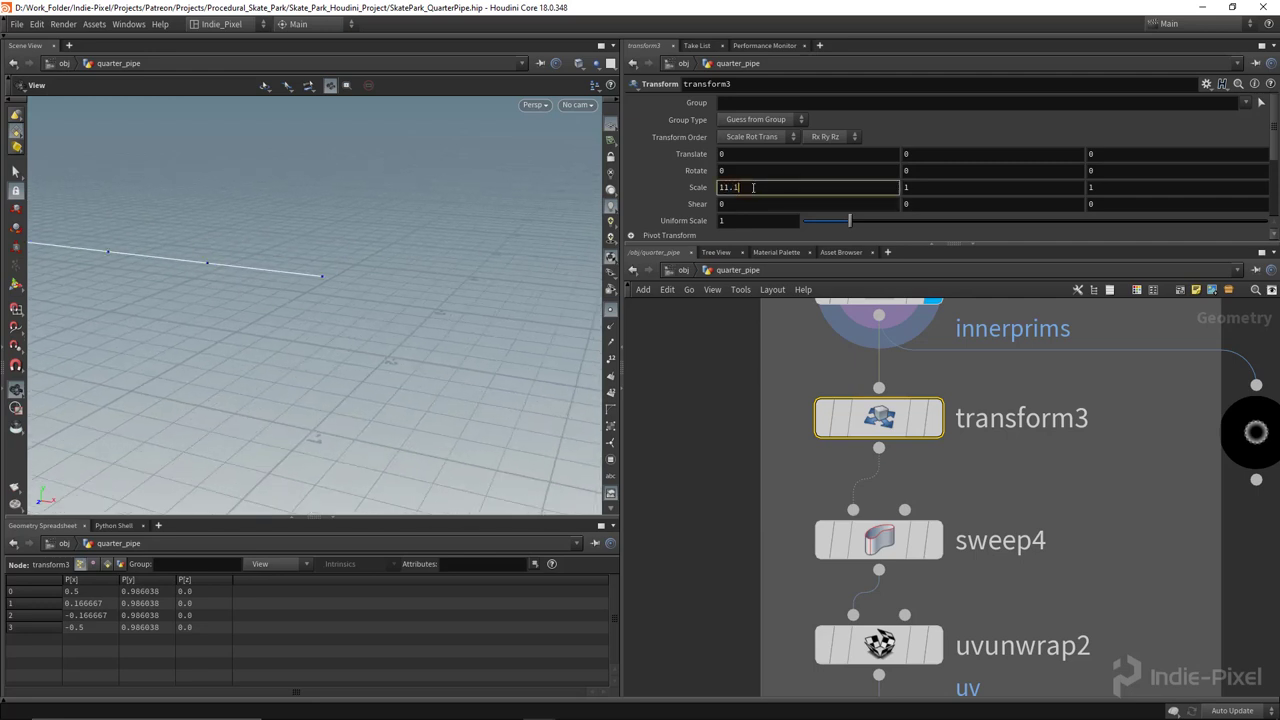
{"action": "scroll", "coordinate": [912, 492], "scroll_direction": "down", "scroll_amount": 8}
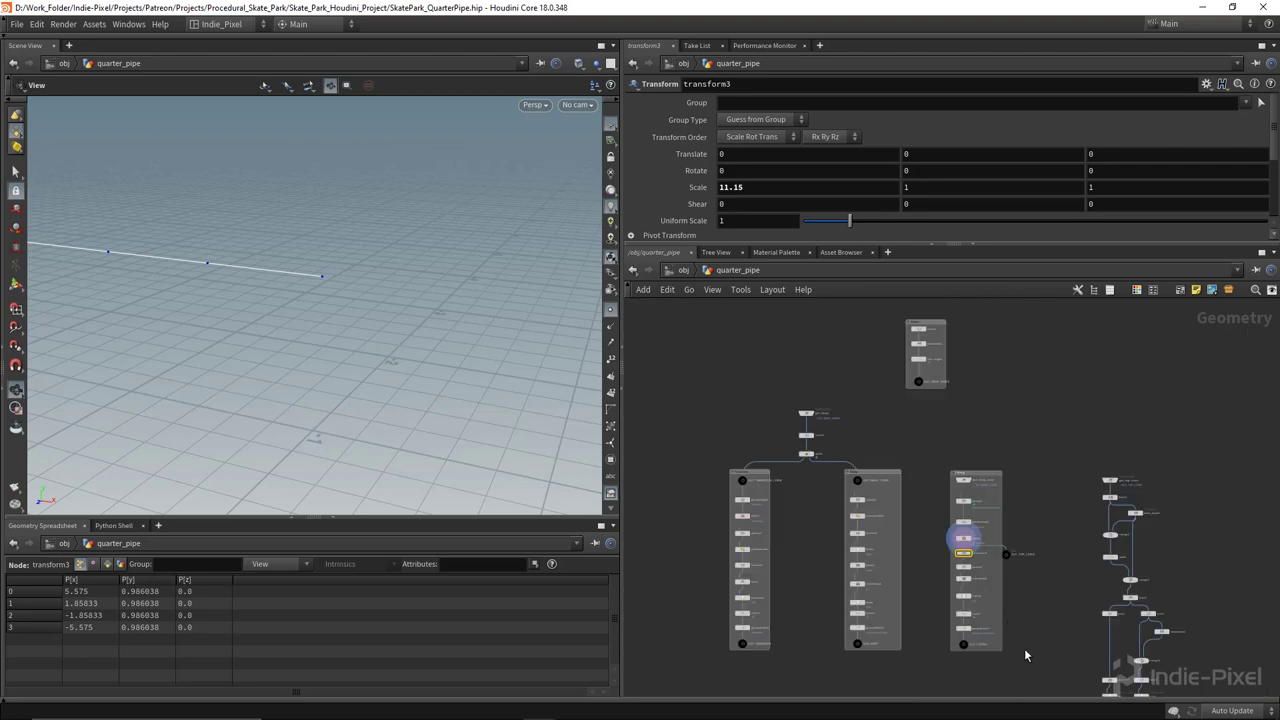
{"action": "middle_click_drag", "start_coordinate": [1022, 655], "coordinate": [1008, 445]}
{"action": "scroll", "coordinate": [978, 618], "scroll_direction": "up", "scroll_amount": 4}
{"action": "left_click", "coordinate": [977, 599]}
{"action": "right_click_drag", "start_coordinate": [360, 326], "coordinate": [254, 311]}
{"action": "left_click_drag", "start_coordinate": [254, 311], "coordinate": [309, 311]}
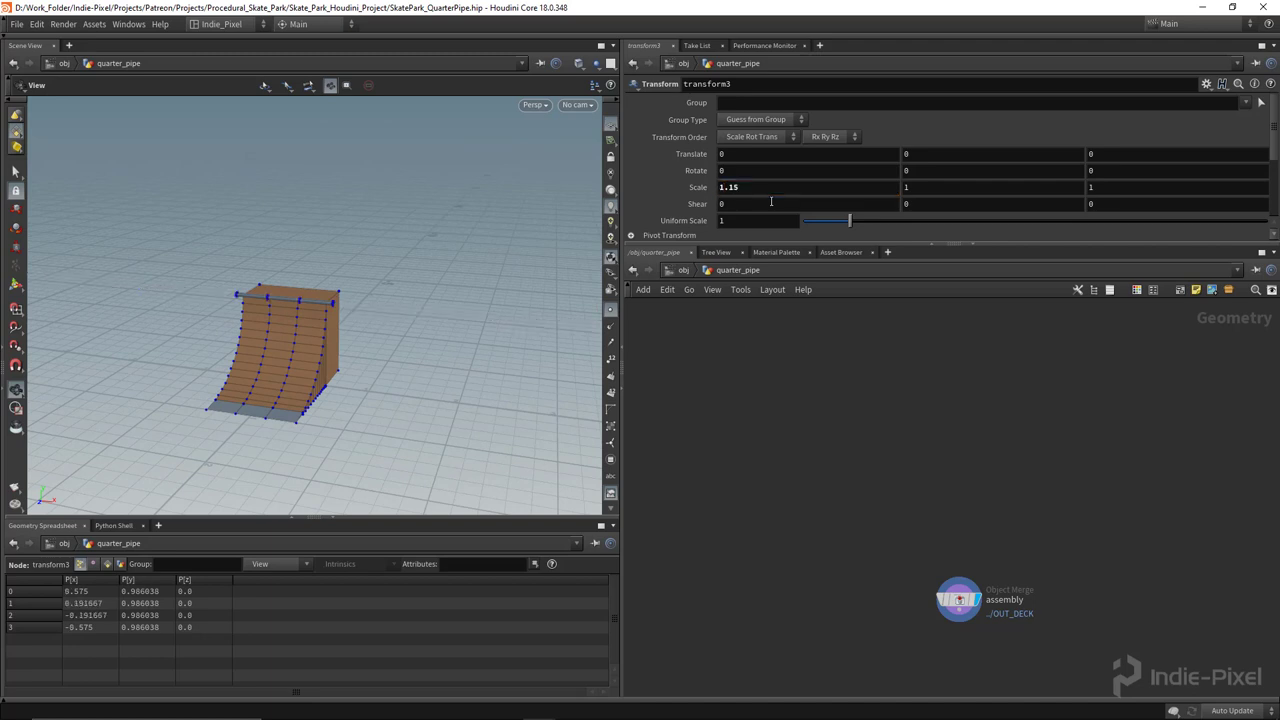
Step: Reduce the coping transform's X scale to 1.005, checking the coping's overhang against the deck's side
{"action": "right_click_drag", "start_coordinate": [297, 296], "coordinate": [674, 337]}
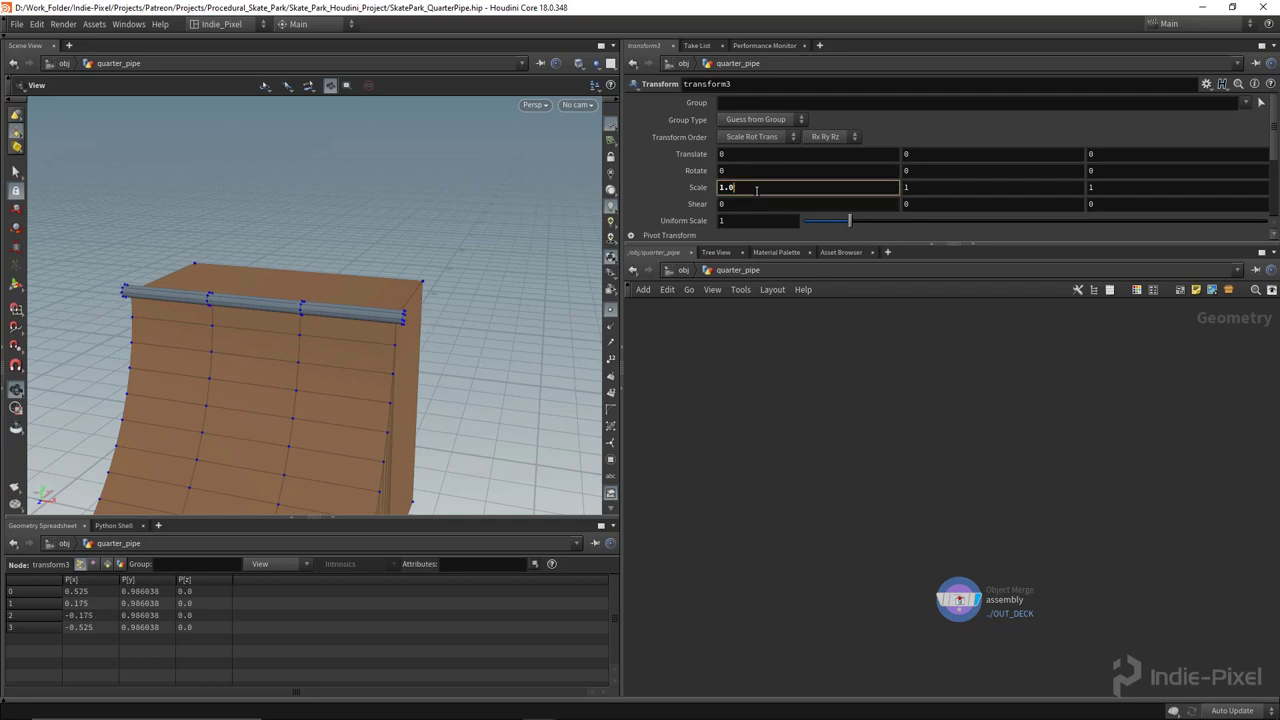
{"action": "right_click_drag", "start_coordinate": [503, 320], "coordinate": [357, 371]}
{"action": "left_click_drag", "start_coordinate": [357, 371], "coordinate": [363, 326]}
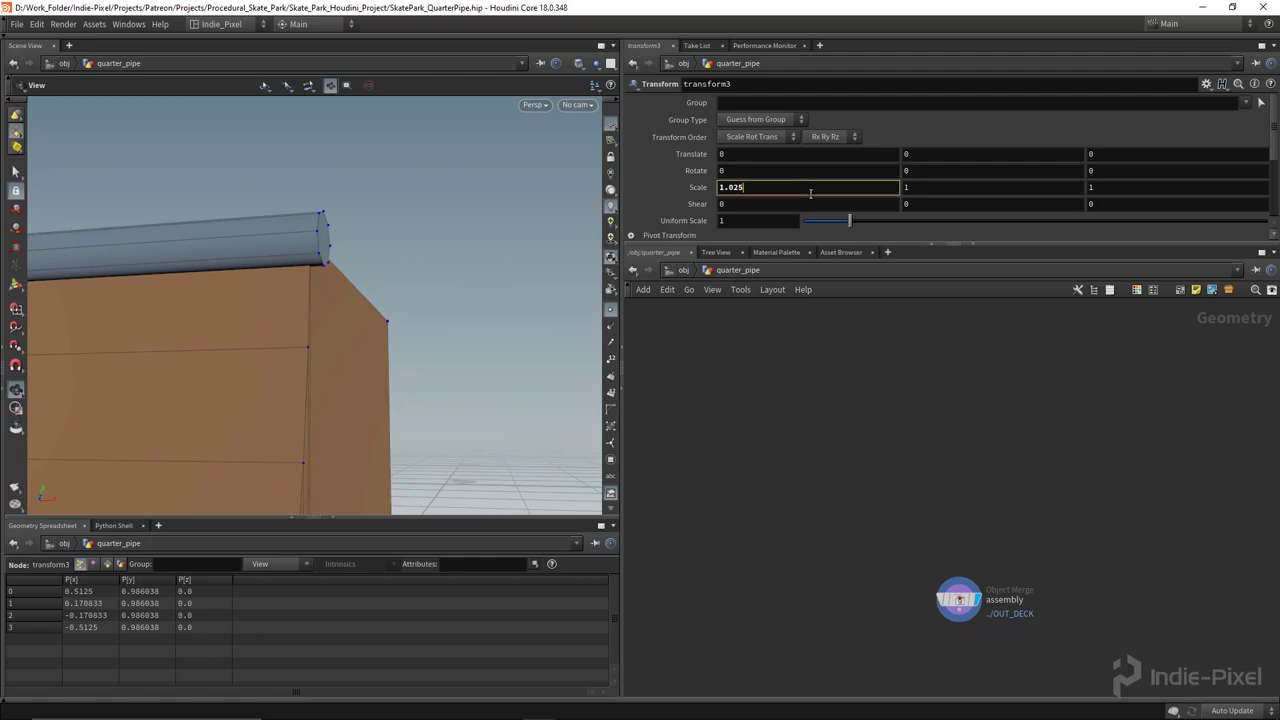
{"action": "key", "text": "Return"}
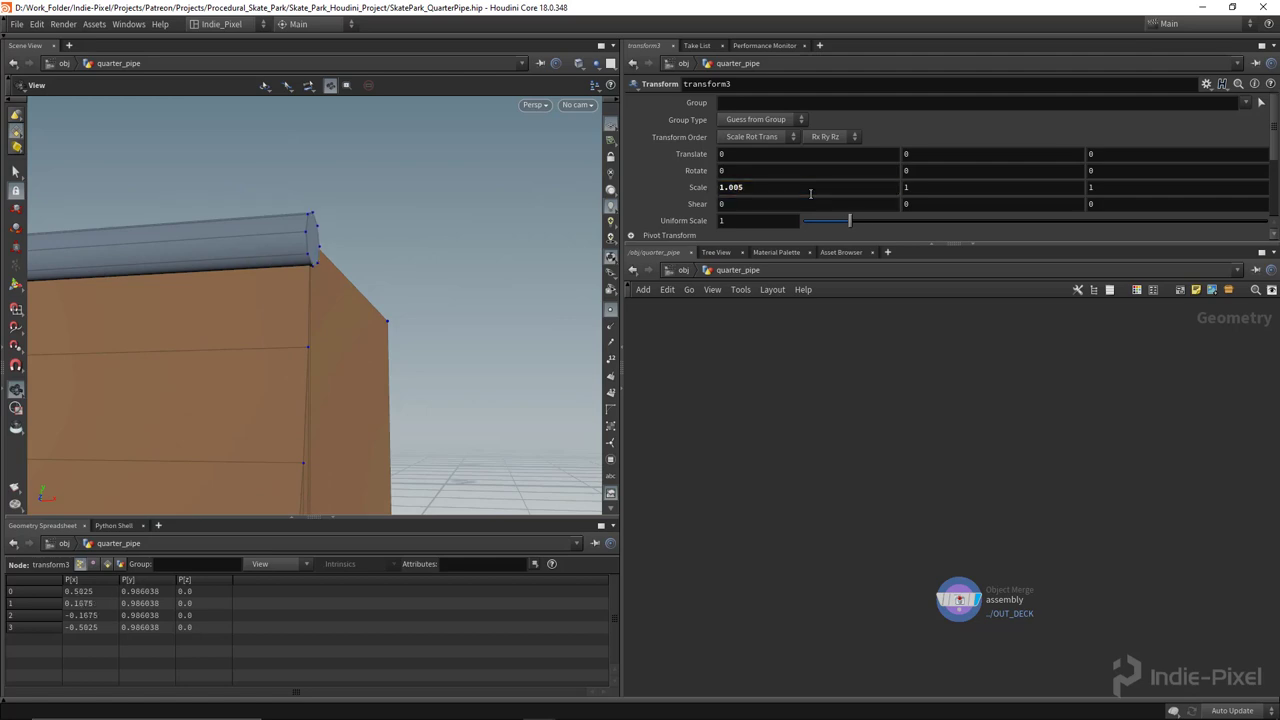
{"action": "left_click_drag", "start_coordinate": [300, 266], "coordinate": [251, 350]}
{"action": "scroll", "coordinate": [346, 280], "scroll_direction": "down", "scroll_amount": 6}
{"action": "middle_click_drag", "start_coordinate": [251, 350], "coordinate": [286, 277]}
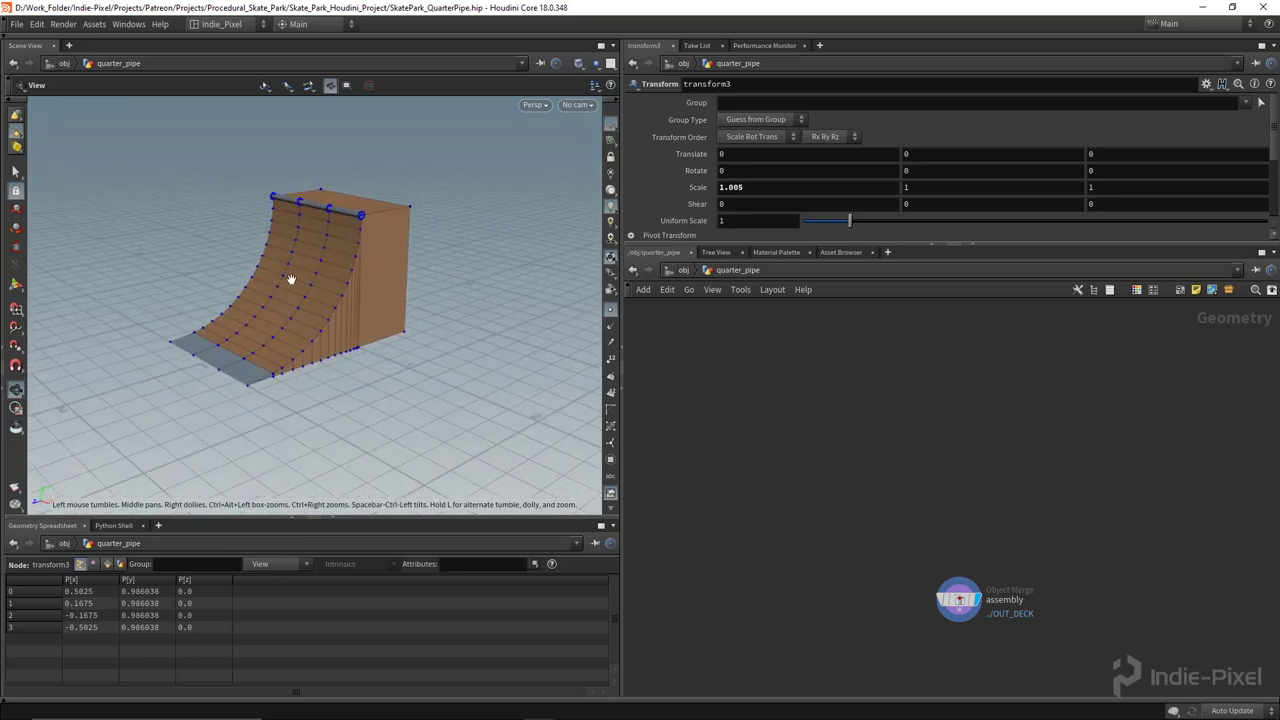
Step: Enclose all nodes of the deck branch, from get_top_curve to OUT_DECK, in a network box
{"action": "scroll", "coordinate": [805, 531], "scroll_direction": "down", "scroll_amount": 3}
{"action": "scroll", "coordinate": [990, 565], "scroll_direction": "down", "scroll_amount": 2}
{"action": "middle_click_drag", "start_coordinate": [985, 575], "coordinate": [974, 586]}
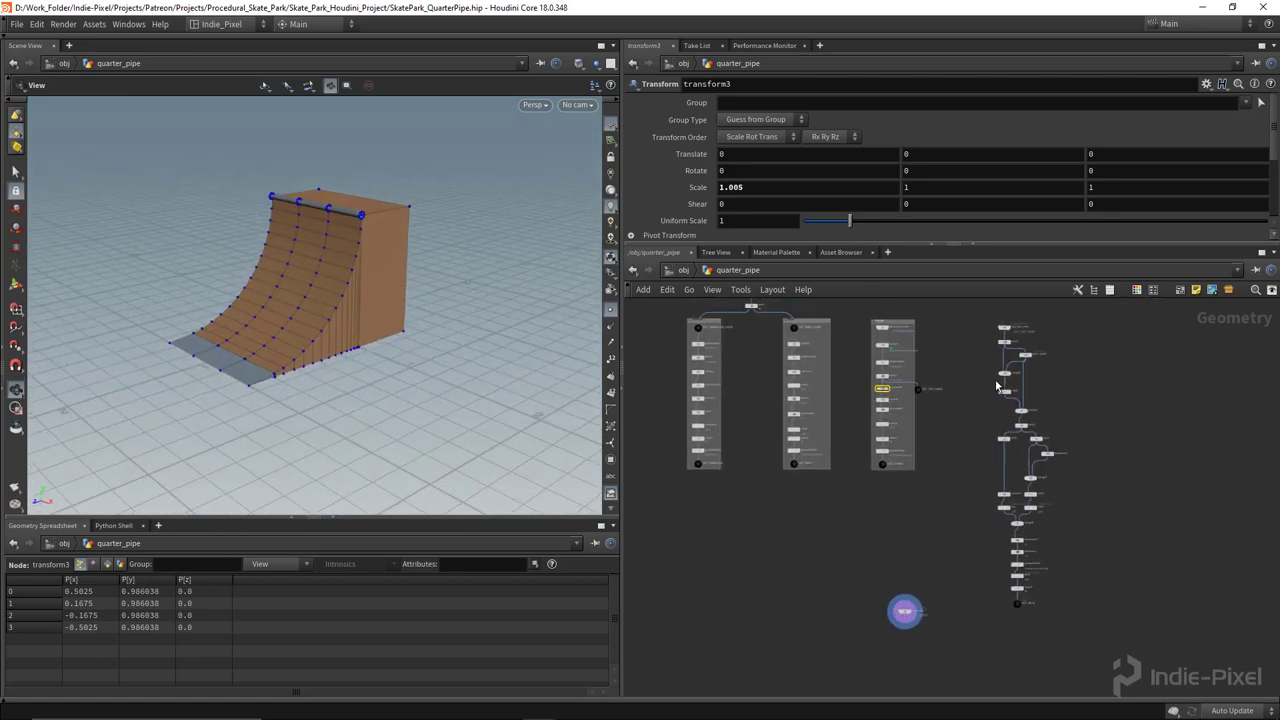
{"action": "left_click_drag", "start_coordinate": [1057, 540], "coordinate": [1095, 658]}
{"action": "key", "text": "shift+o"}
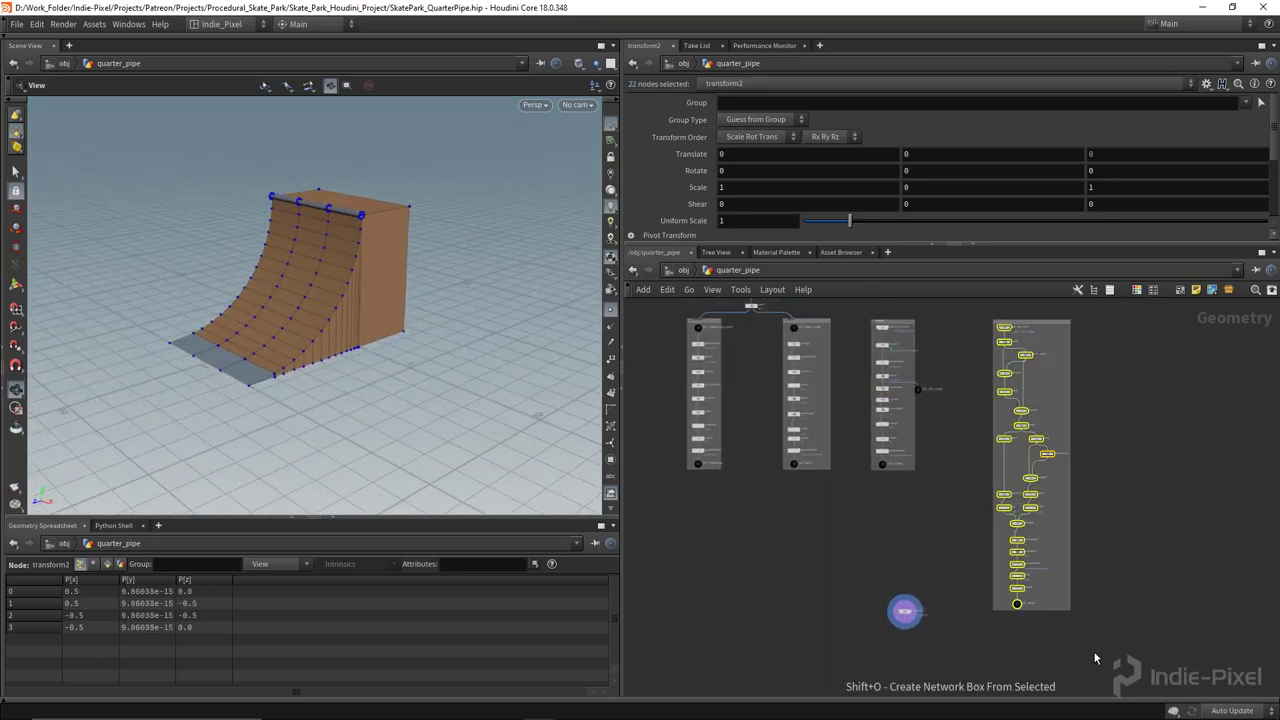
Step: Title the new network box Deck
{"action": "middle_click_drag", "start_coordinate": [1024, 369], "coordinate": [974, 486]}
{"action": "scroll", "coordinate": [970, 416], "scroll_direction": "up", "scroll_amount": 6}
{"action": "left_click", "coordinate": [964, 441]}
{"action": "double_click", "coordinate": [941, 501]}
{"action": "type", "text": "Deck"}
{"action": "key", "text": "Return"}
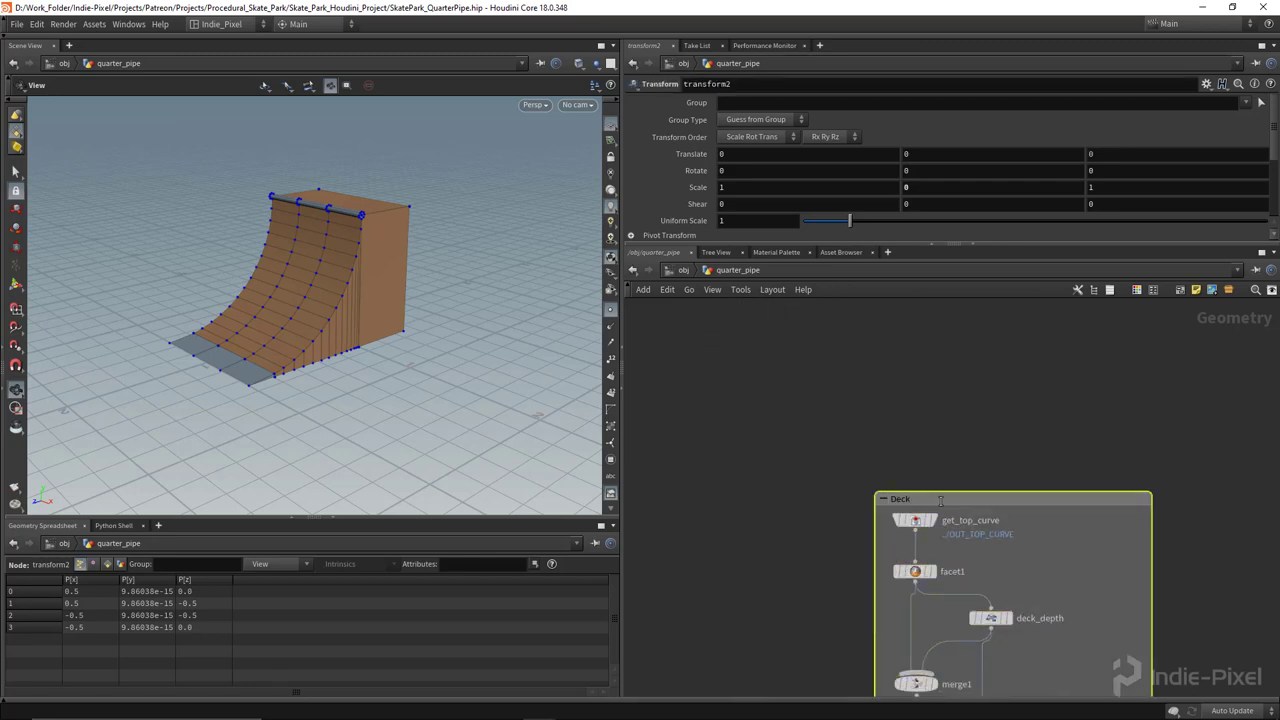
Step: Move the assembly node farther down below the network boxes
{"action": "scroll", "coordinate": [972, 515], "scroll_direction": "down", "scroll_amount": 6}
{"action": "middle_click_drag", "start_coordinate": [1116, 590], "coordinate": [1117, 394]}
{"action": "scroll", "coordinate": [875, 540], "scroll_direction": "up", "scroll_amount": 5}
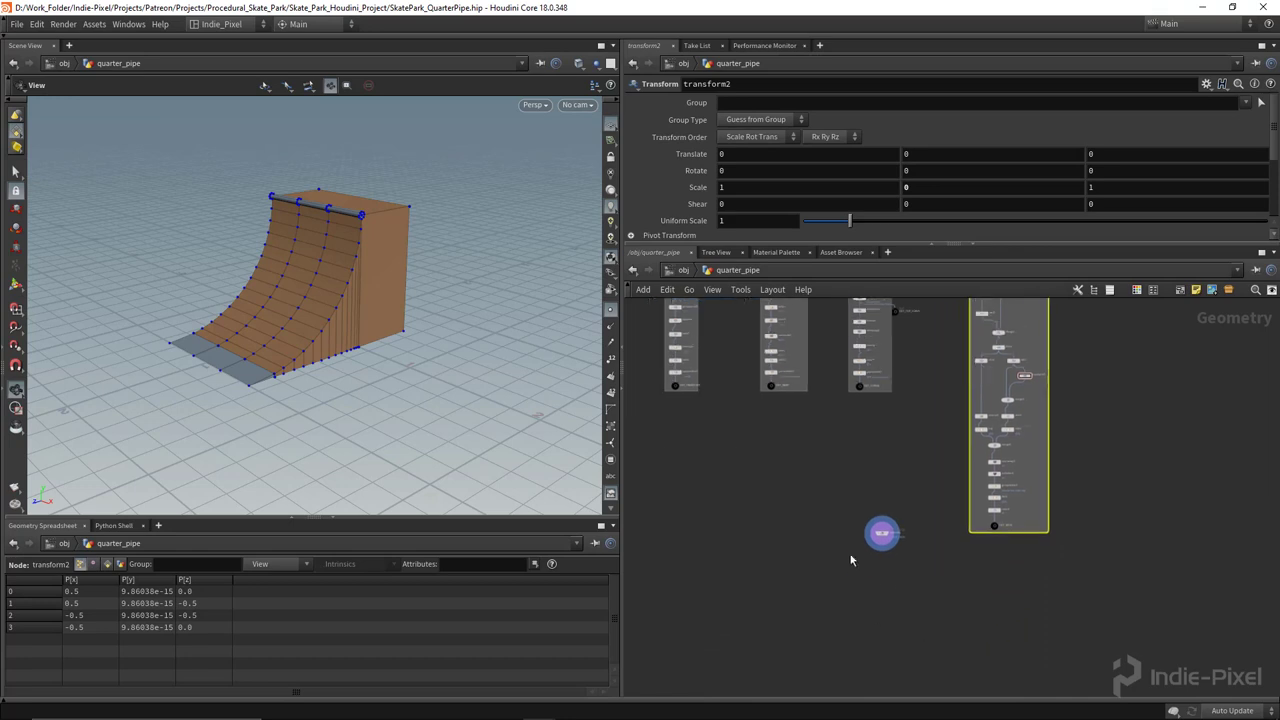
{"action": "left_click", "coordinate": [900, 524]}
{"action": "left_click_drag", "start_coordinate": [900, 524], "coordinate": [876, 604]}
Step: Extend the Coping box, the Ramp box and the box beside Ramp down to the Deck box's lower edge
{"action": "left_click_drag", "start_coordinate": [896, 373], "coordinate": [910, 571]}
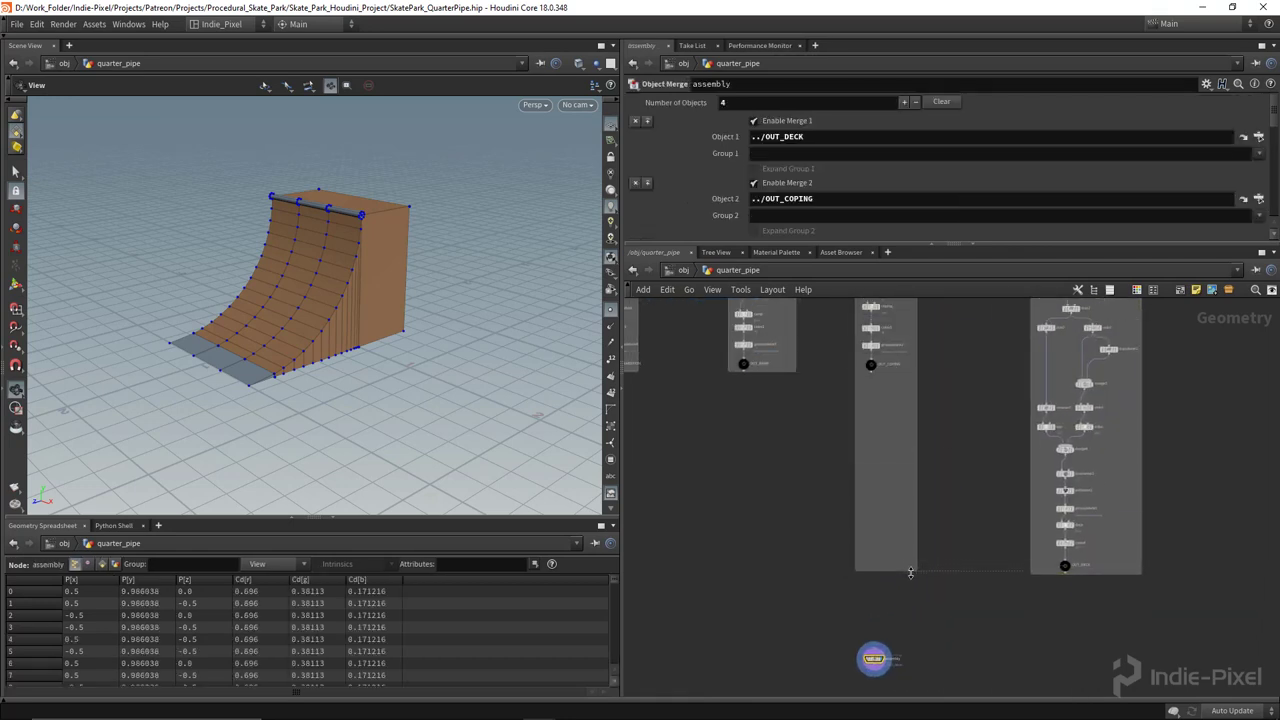
{"action": "middle_click_drag", "start_coordinate": [765, 472], "coordinate": [959, 477]}
{"action": "left_click_drag", "start_coordinate": [984, 428], "coordinate": [983, 574]}
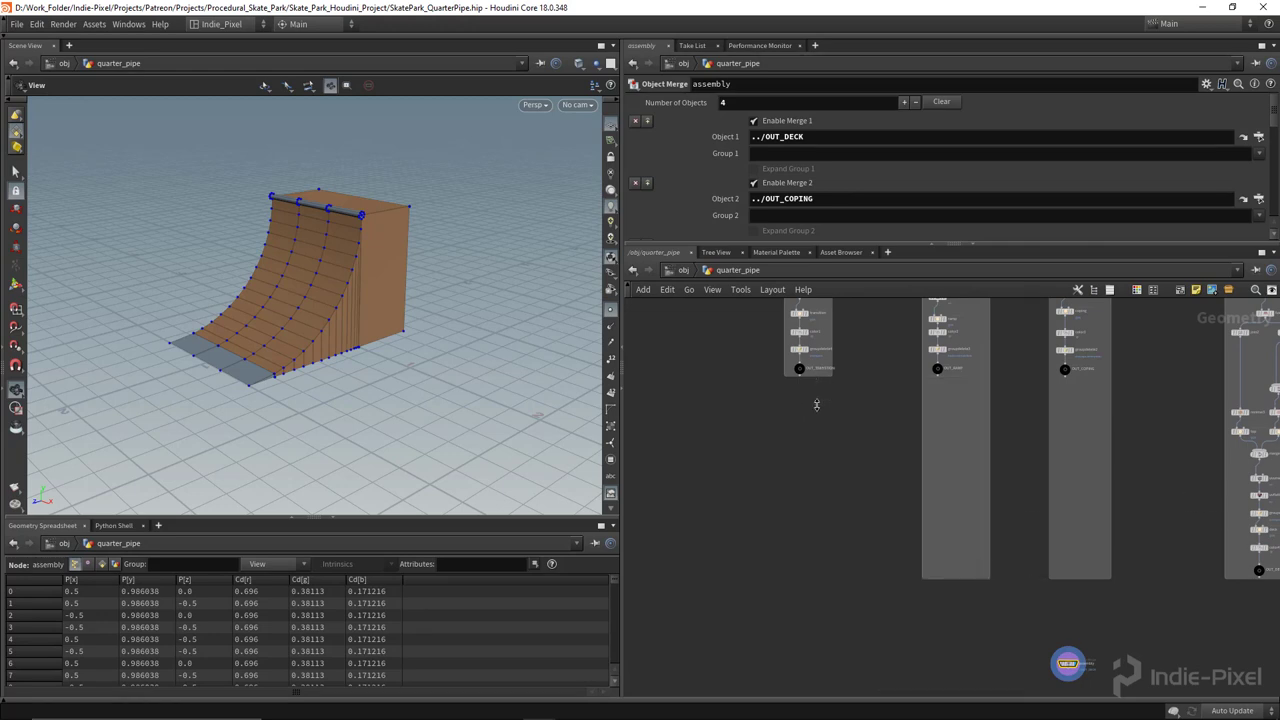
{"action": "left_click_drag", "start_coordinate": [816, 381], "coordinate": [822, 580]}
Step: Move the output nulls of the three extended boxes down level with OUT_DECK and save the scene
{"action": "left_click_drag", "start_coordinate": [799, 381], "coordinate": [800, 566]}
{"action": "left_click_drag", "start_coordinate": [941, 370], "coordinate": [938, 564]}
{"action": "middle_click_drag", "start_coordinate": [1080, 467], "coordinate": [969, 468]}
{"action": "left_click_drag", "start_coordinate": [953, 372], "coordinate": [957, 568]}
{"action": "scroll", "coordinate": [1150, 570], "scroll_direction": "up", "scroll_amount": 2}
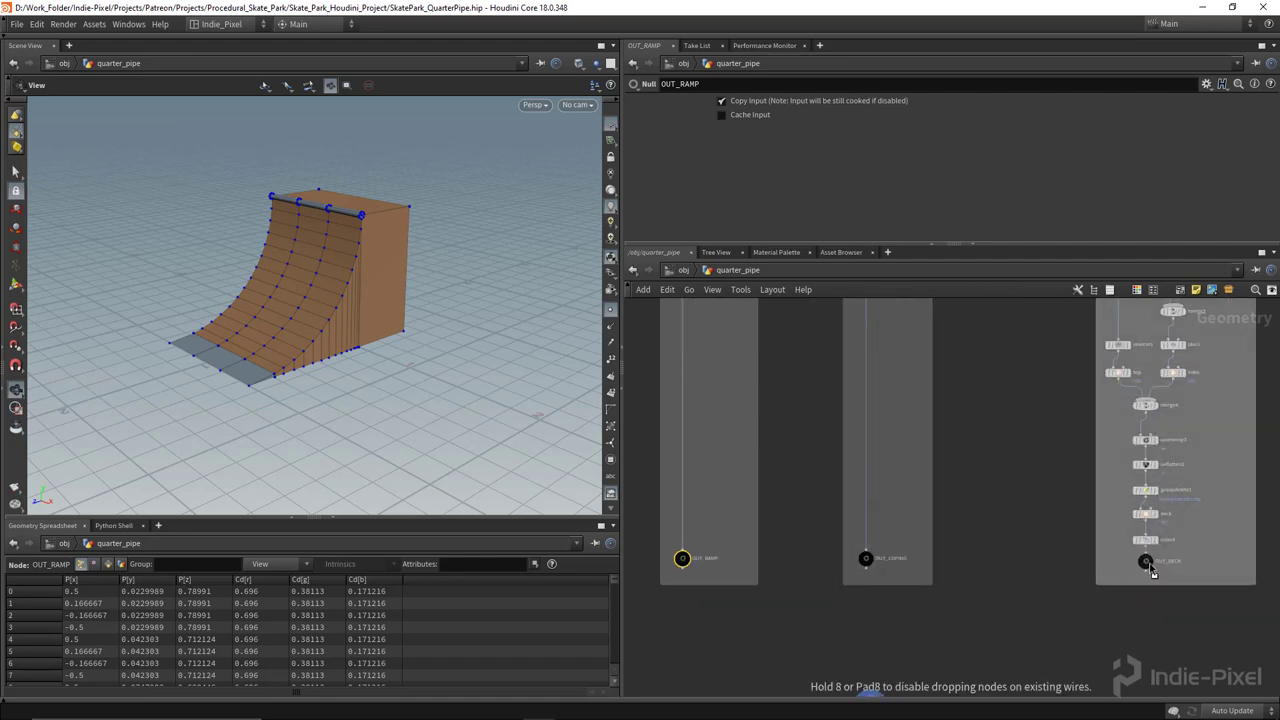
{"action": "left_click_drag", "start_coordinate": [1149, 566], "coordinate": [1149, 565]}
{"action": "scroll", "coordinate": [1015, 526], "scroll_direction": "down", "scroll_amount": 5}
{"action": "middle_click_drag", "start_coordinate": [1009, 491], "coordinate": [953, 513]}
{"action": "left_click_drag", "start_coordinate": [370, 270], "coordinate": [338, 285]}
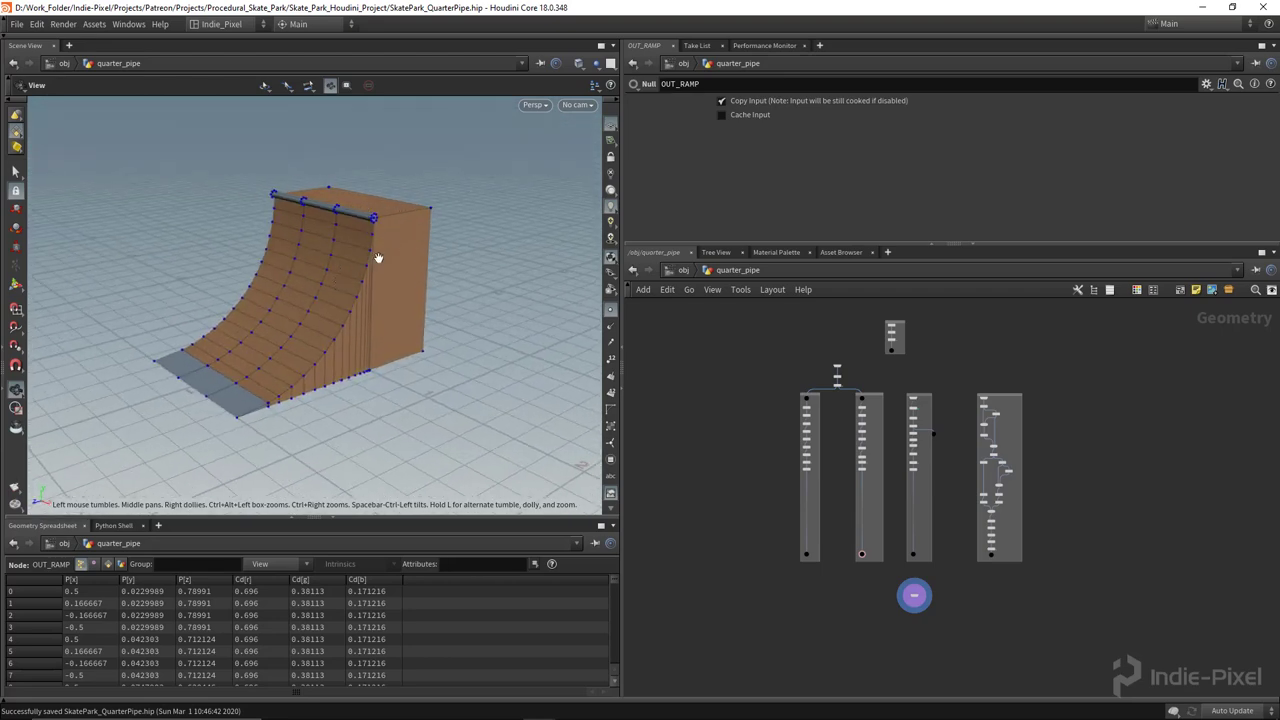